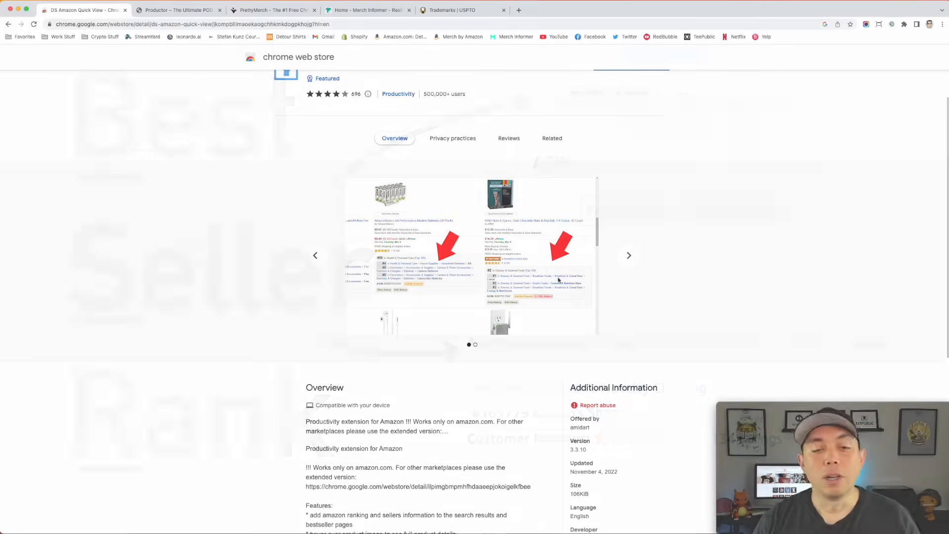
# - Return to the Chrome Web Store home page and search the store for "merch by amazon"
pyautogui.scroll(2, 350, 98)
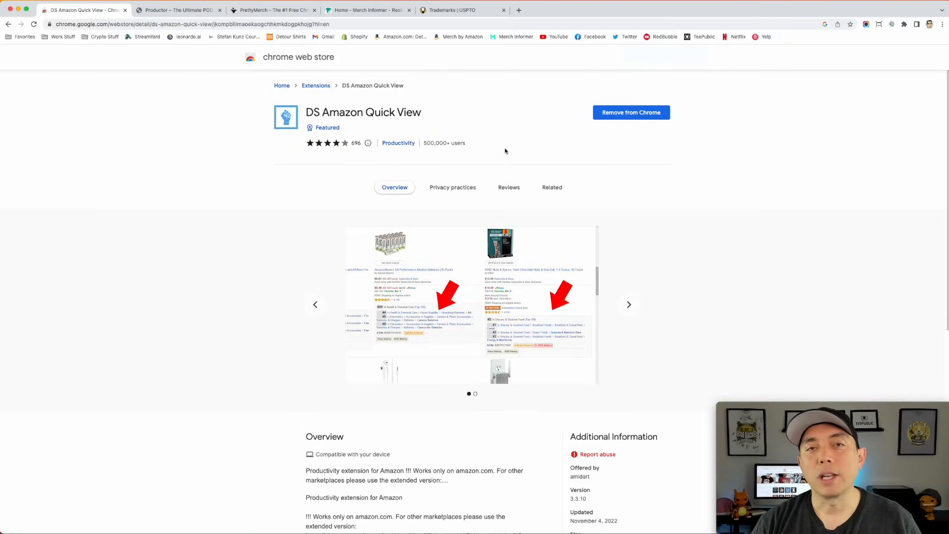
pyautogui.click(312, 59)
pyautogui.click(294, 84)
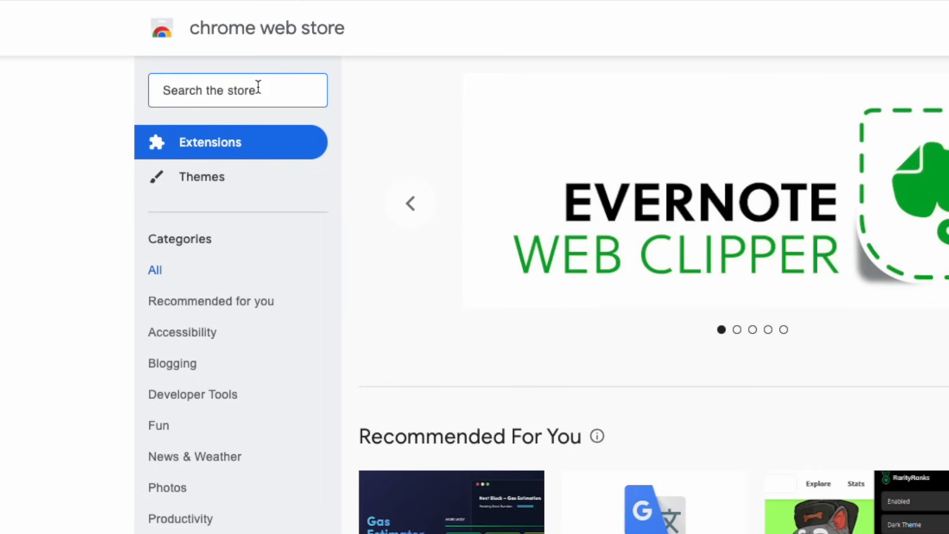
pyautogui.write('merch by amazon')
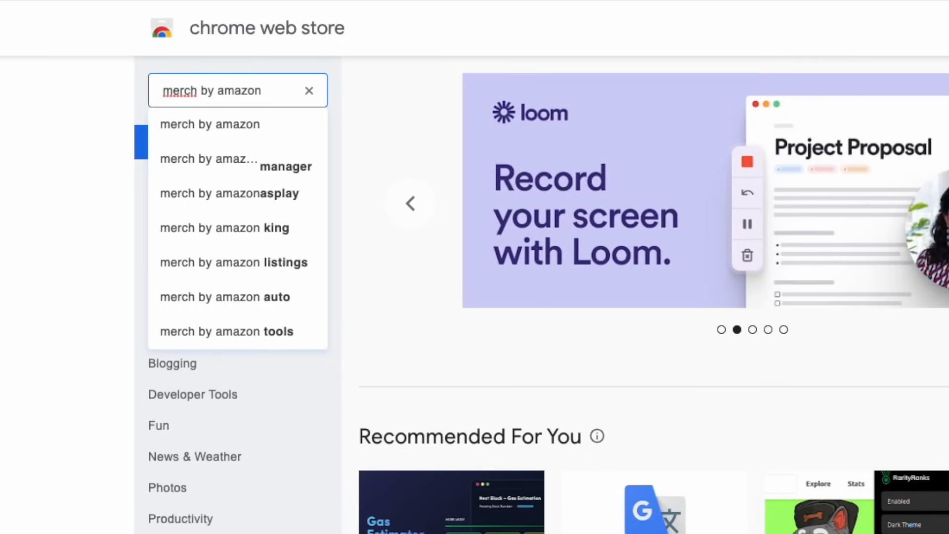
pyautogui.press('Return')
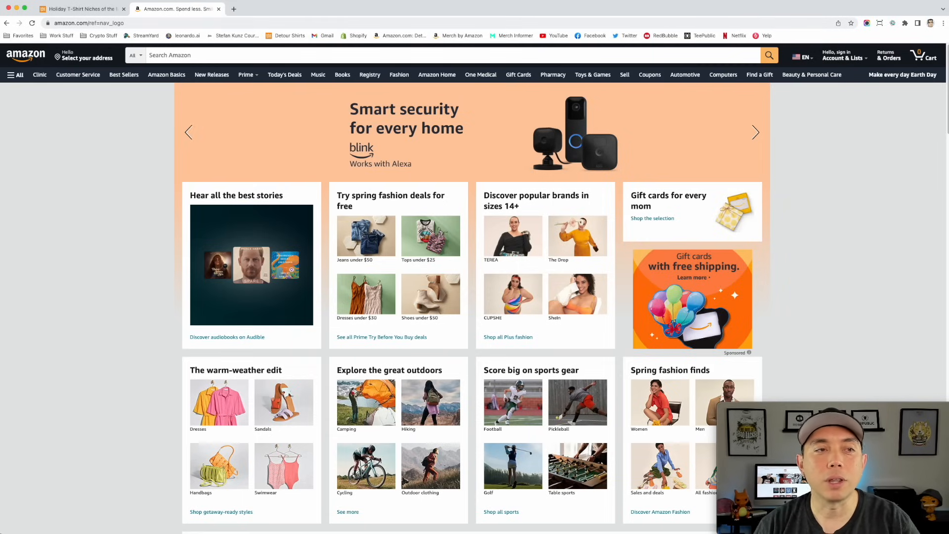
# - Consult the Holiday T-Shirt Niches calendar for June, and search Amazon for the suggestion "summer graphic tshirts shirts for women"
pyautogui.click(97, 11)
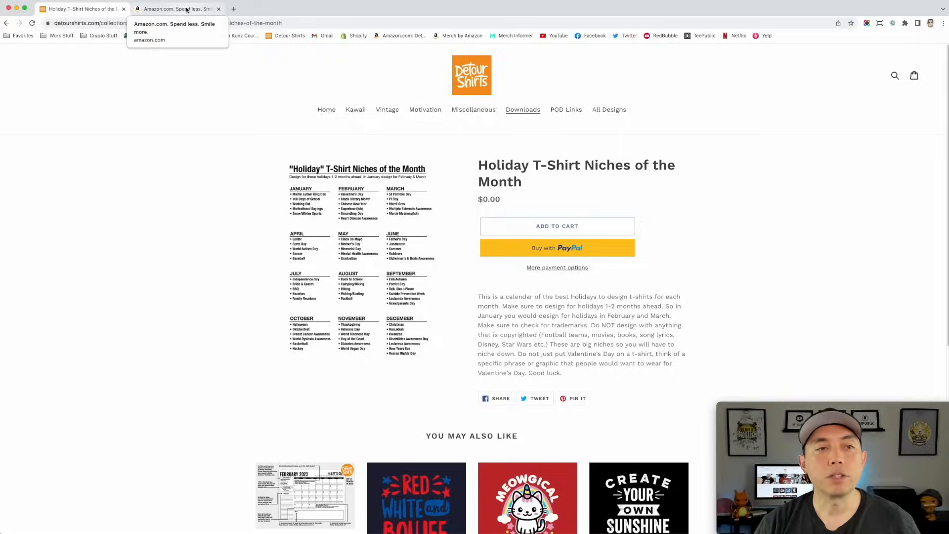
pyautogui.click(176, 8)
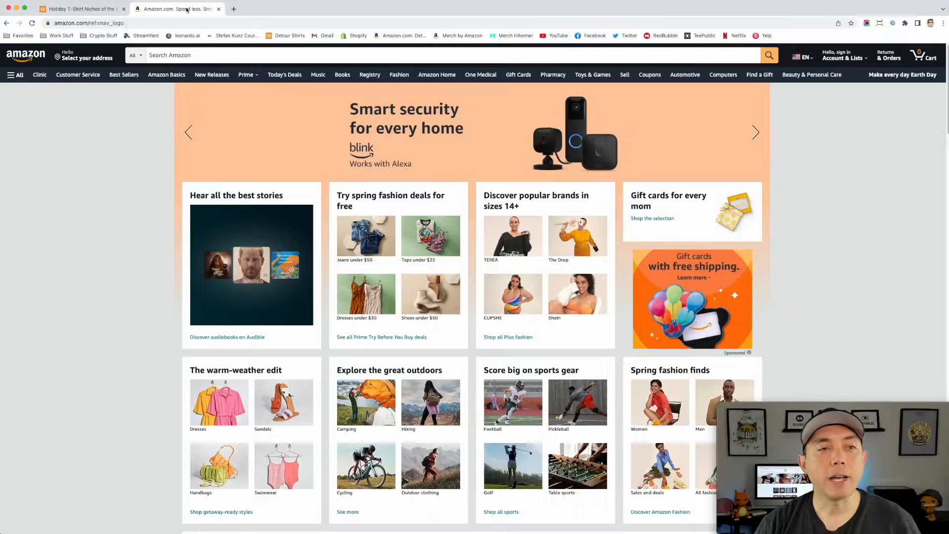
pyautogui.click(180, 54)
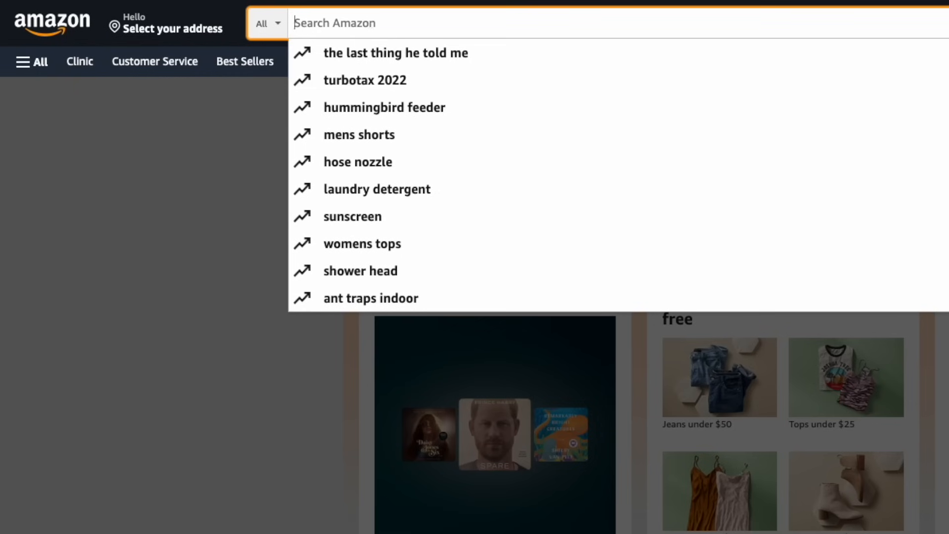
pyautogui.write('summer ')
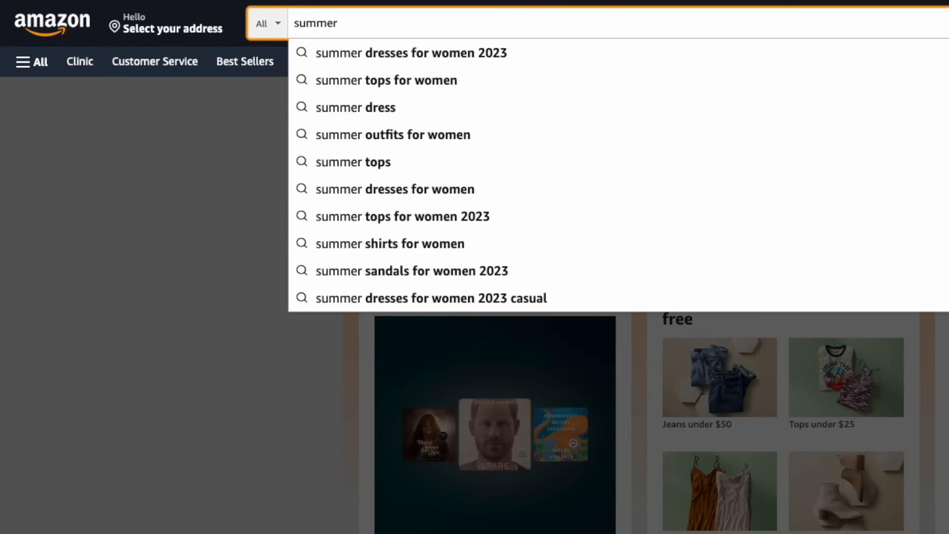
pyautogui.write('grap')
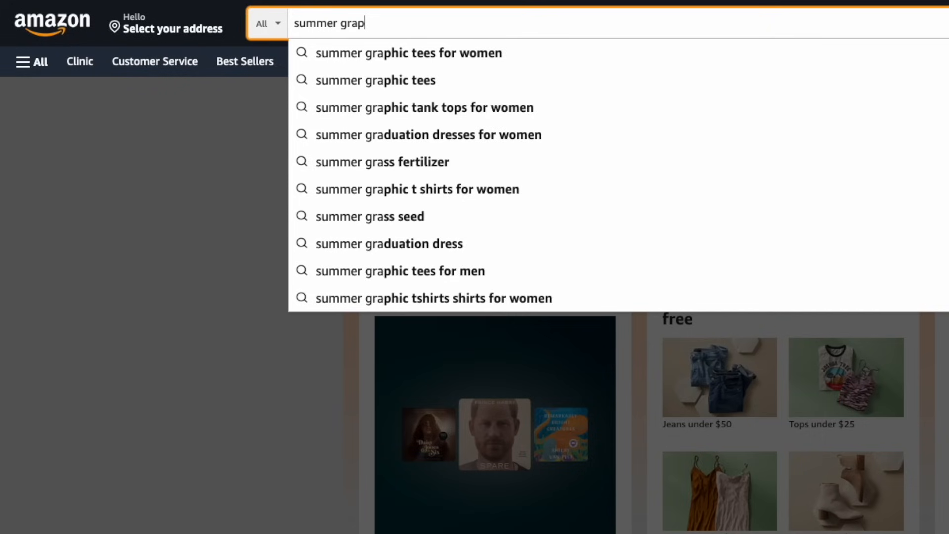
pyautogui.write('hic t')
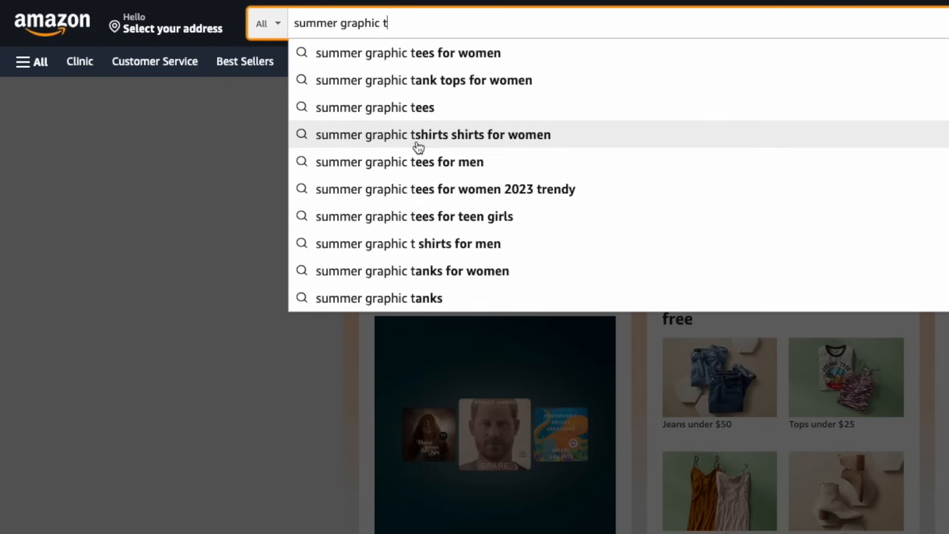
pyautogui.click(456, 138)
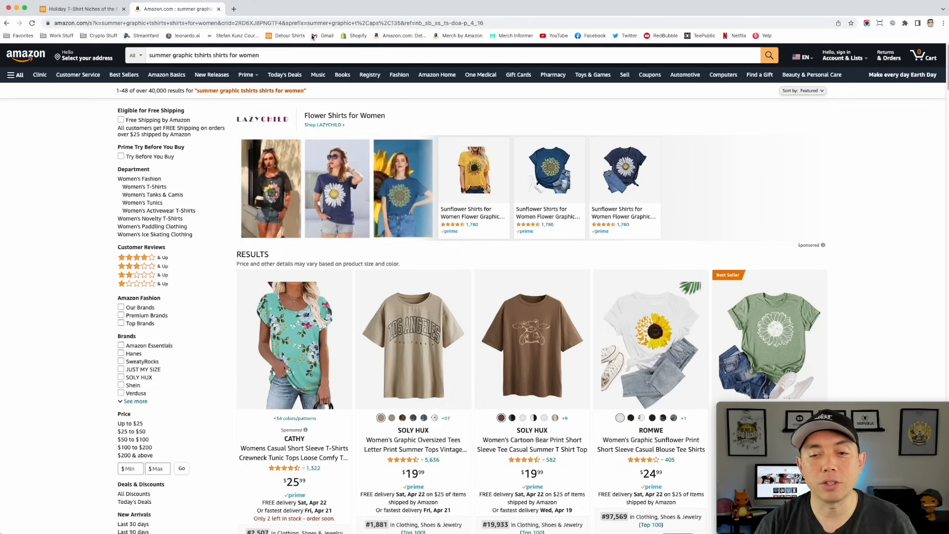
# - Examine the best seller ranks and designs of the first summer graphic t-shirt results
pyautogui.scroll(-5, 630, 193)
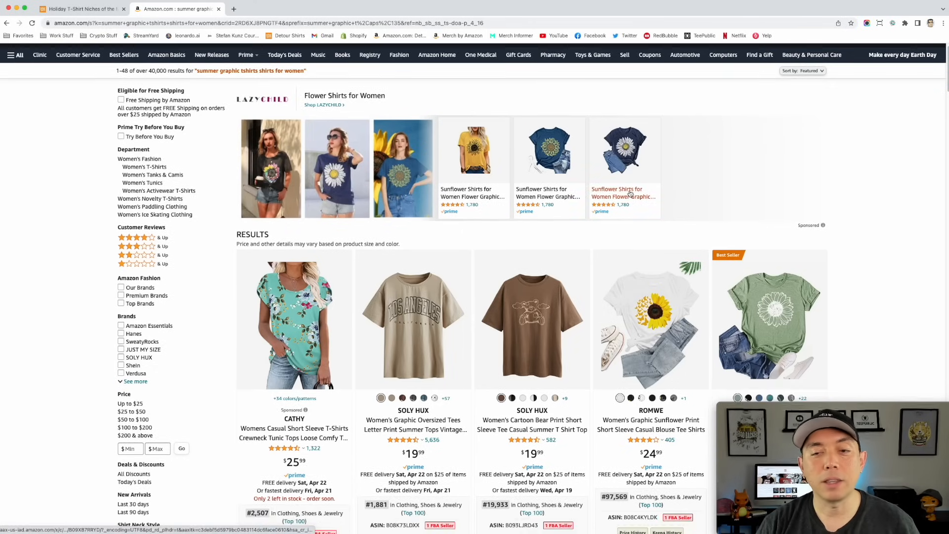
pyautogui.scroll(-1, 377, 333)
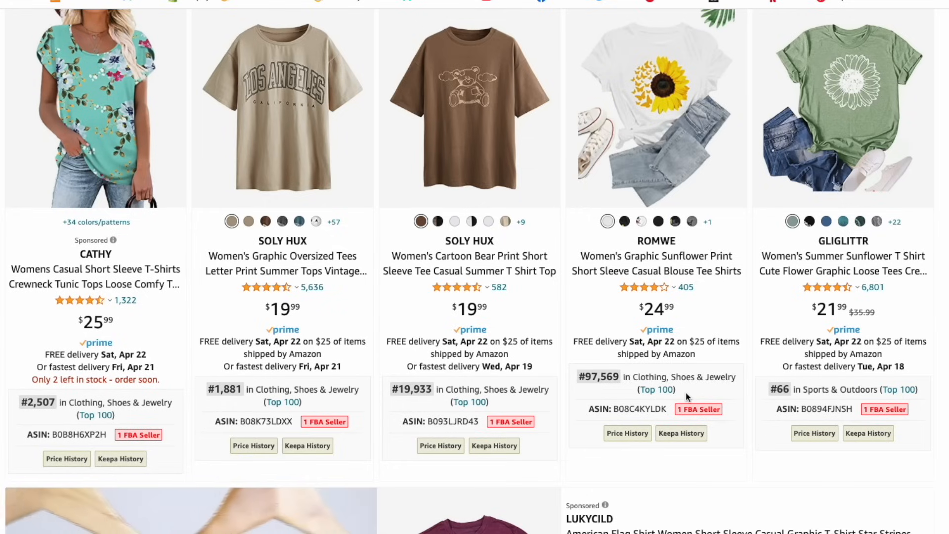
pyautogui.scroll(1, 686, 396)
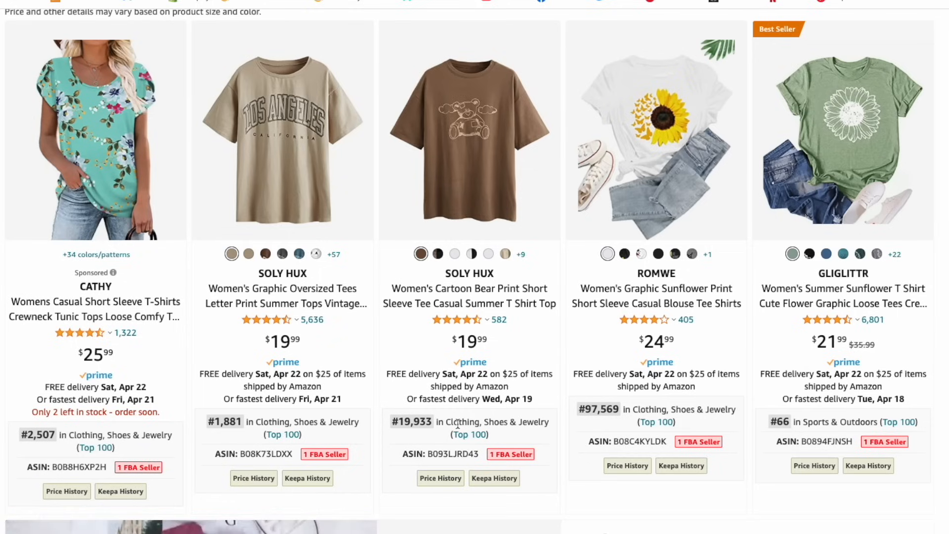
pyautogui.moveTo(396, 154)
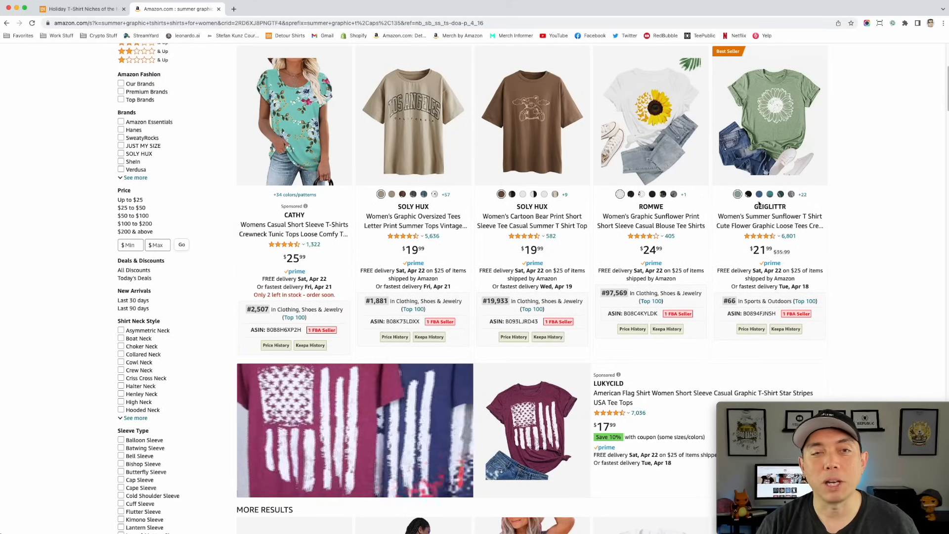
pyautogui.scroll(4, 208, 123)
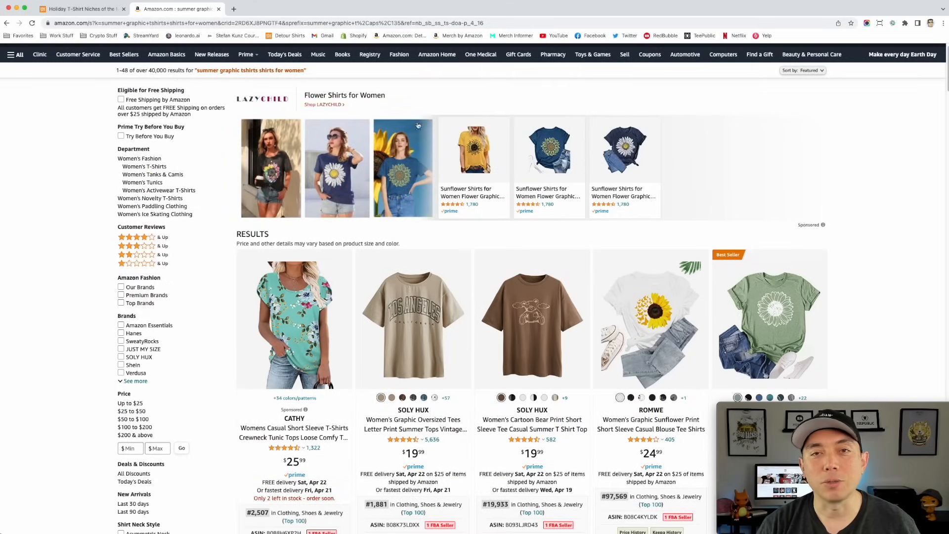
pyautogui.scroll(-5, 828, 264)
pyautogui.scroll(-5, 829, 264)
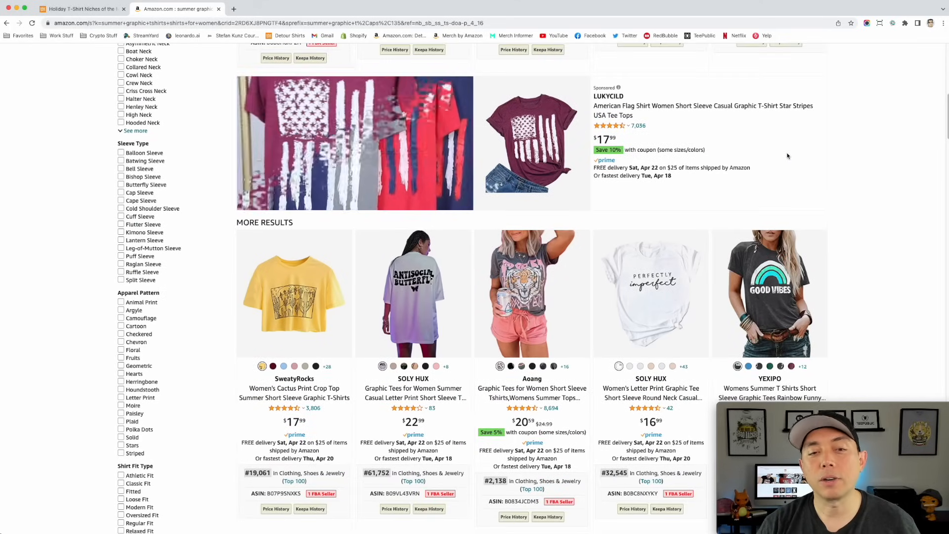
pyautogui.scroll(-1, 787, 157)
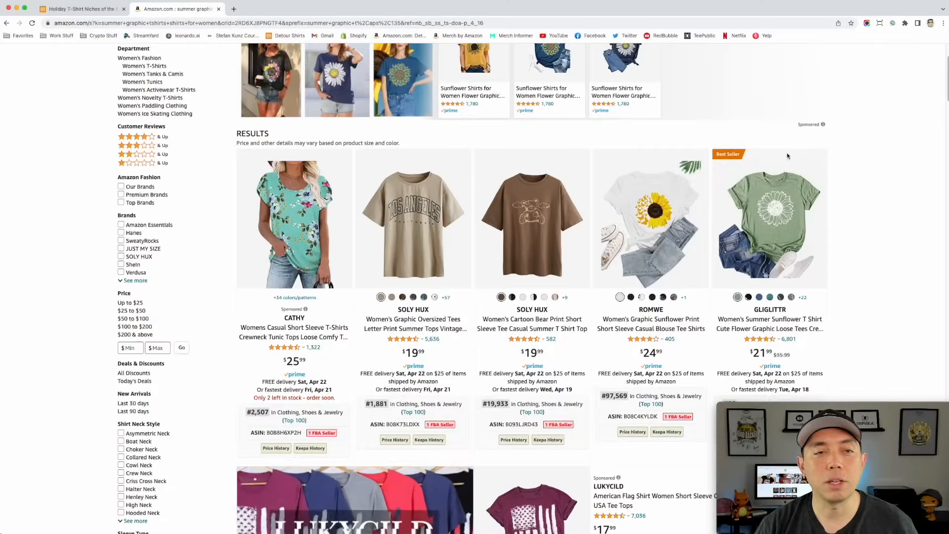
pyautogui.scroll(2, 357, 290)
pyautogui.scroll(-3, 357, 291)
# - Examine product details, ranks and slogans of the shirts throughout the results page for ideas to niche down
pyautogui.moveTo(399, 195)
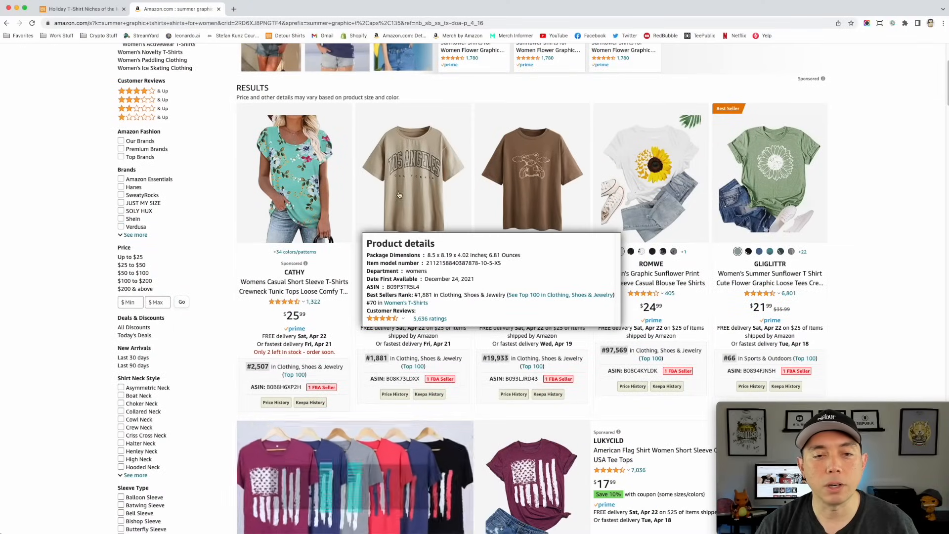
pyautogui.moveTo(657, 172)
pyautogui.moveTo(724, 193)
pyautogui.scroll(-5, 724, 194)
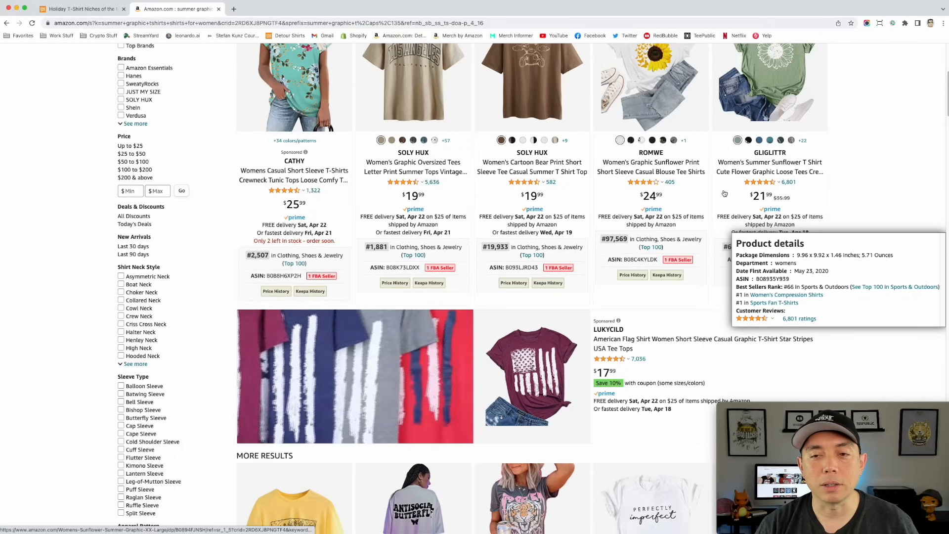
pyautogui.scroll(-5, 724, 193)
pyautogui.moveTo(649, 148)
pyautogui.scroll(-7, 649, 148)
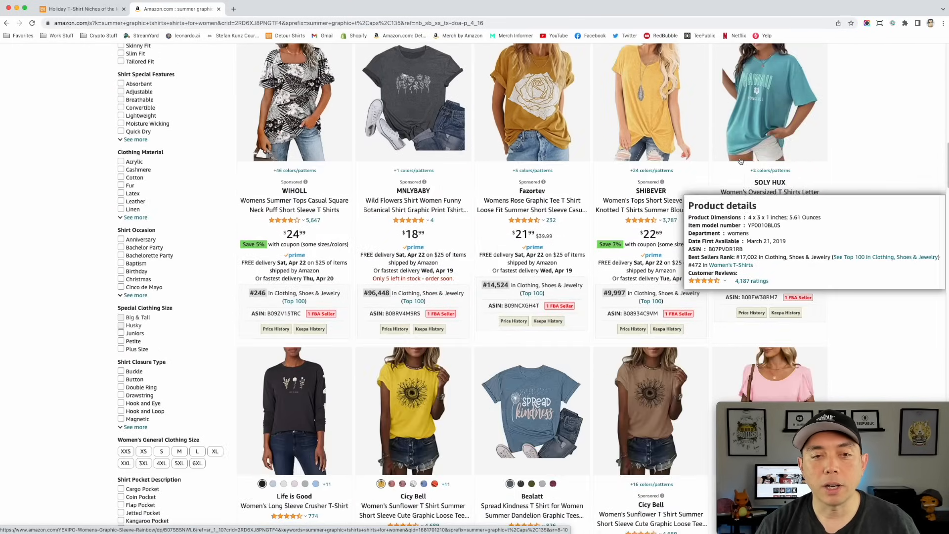
pyautogui.scroll(-6, 641, 143)
pyautogui.moveTo(490, 218)
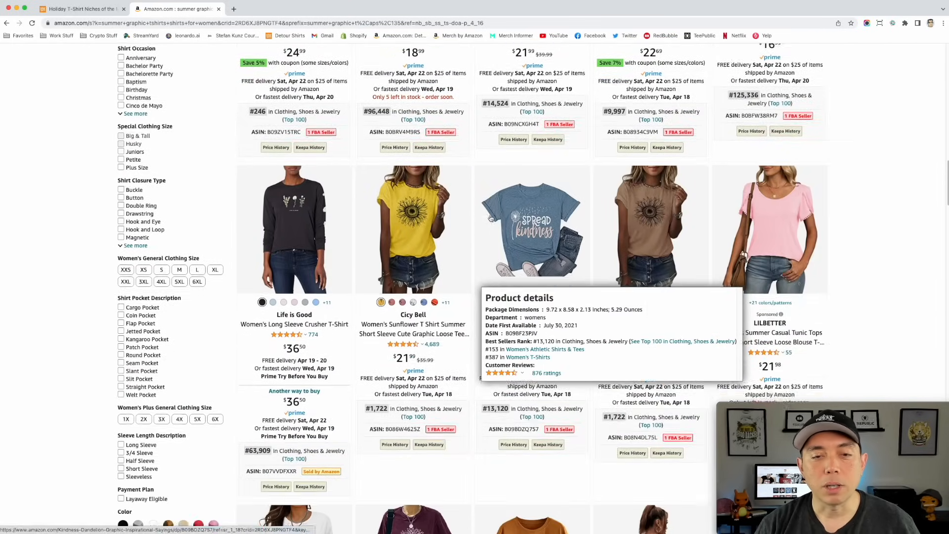
pyautogui.scroll(-10, 490, 218)
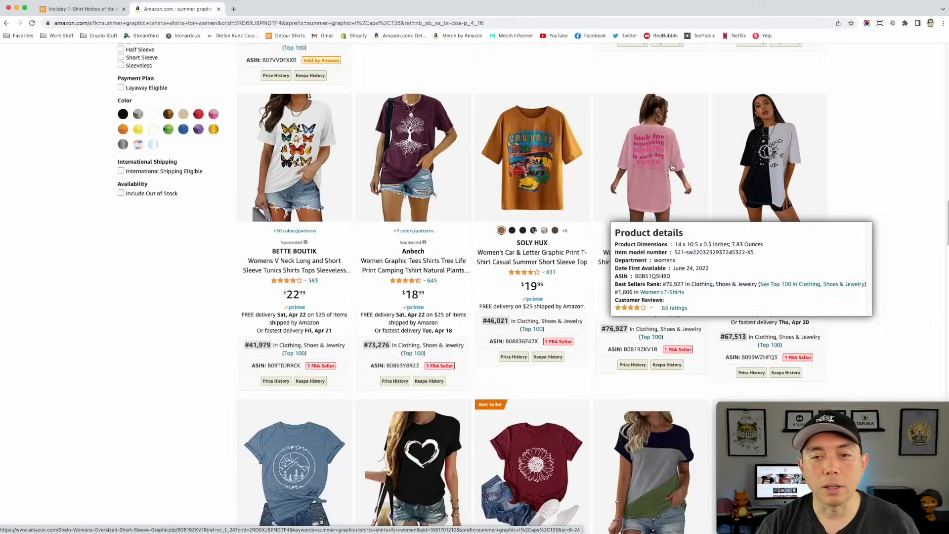
pyautogui.scroll(-8, 605, 198)
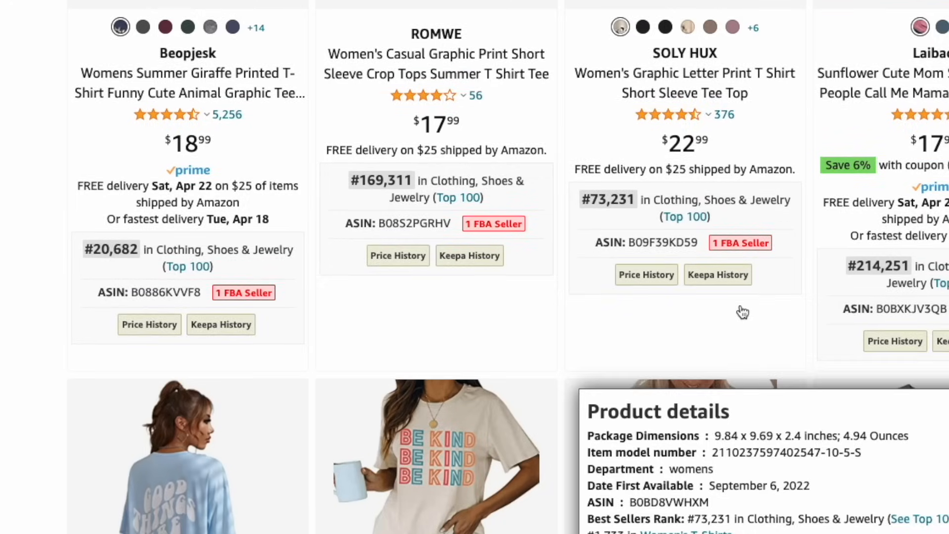
pyautogui.scroll(-5, 742, 312)
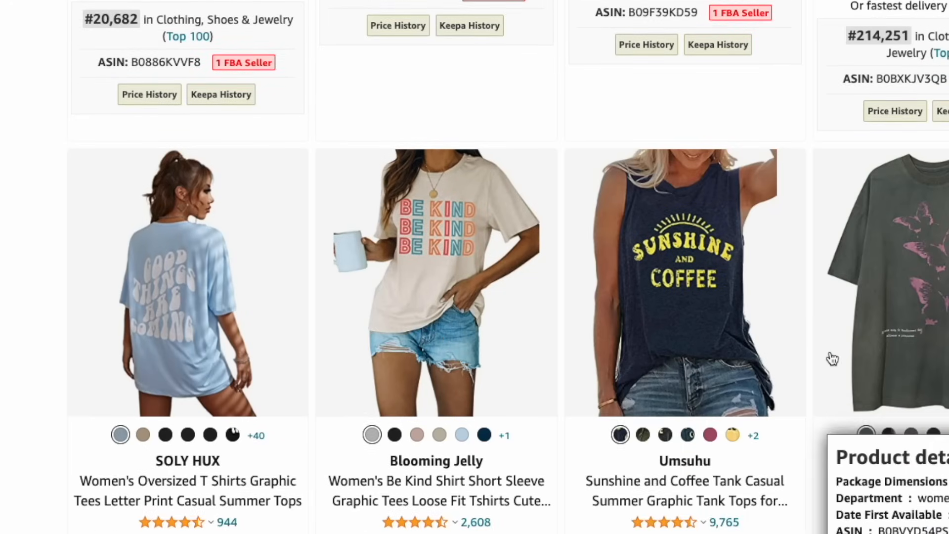
pyautogui.moveTo(684, 321)
pyautogui.scroll(-4, 684, 321)
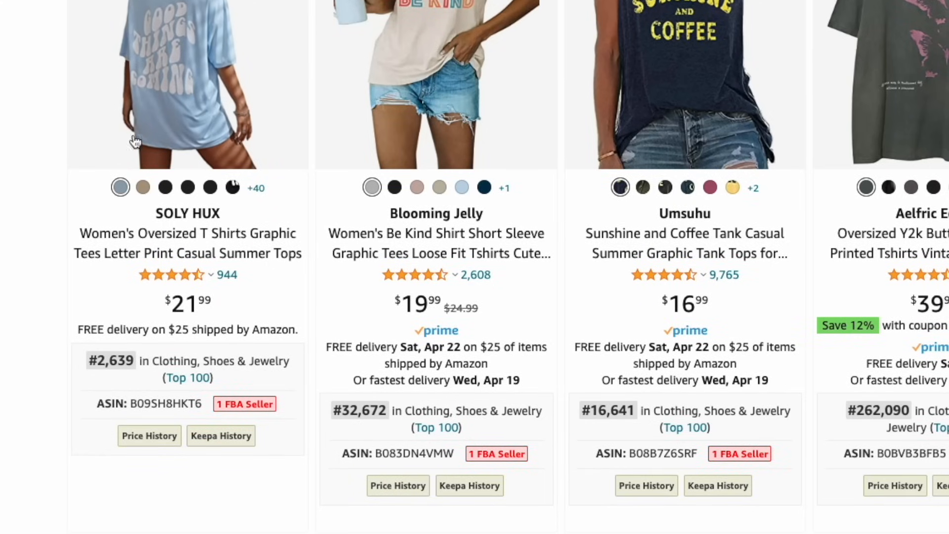
pyautogui.moveTo(167, 50)
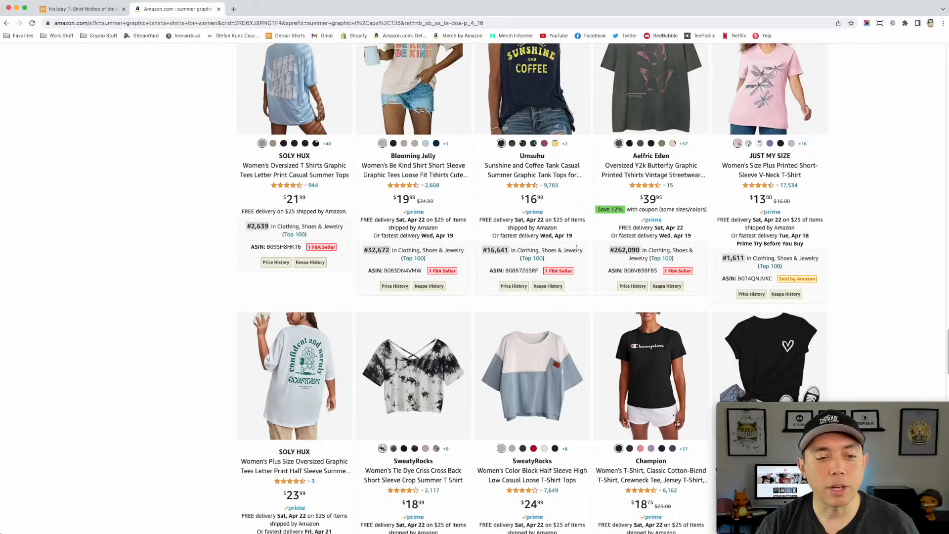
pyautogui.scroll(-5, 577, 248)
pyautogui.scroll(-3, 591, 317)
pyautogui.moveTo(591, 318)
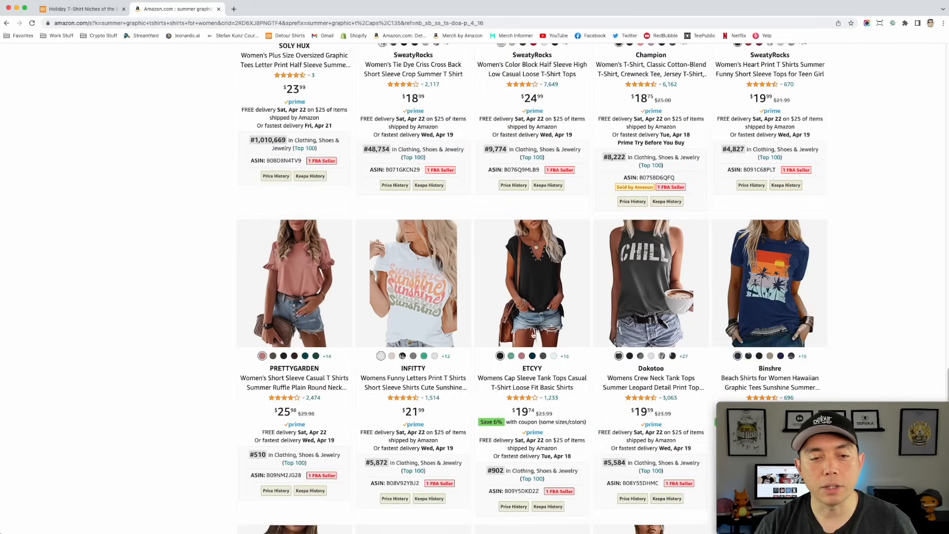
pyautogui.moveTo(567, 268)
pyautogui.scroll(-12, 567, 267)
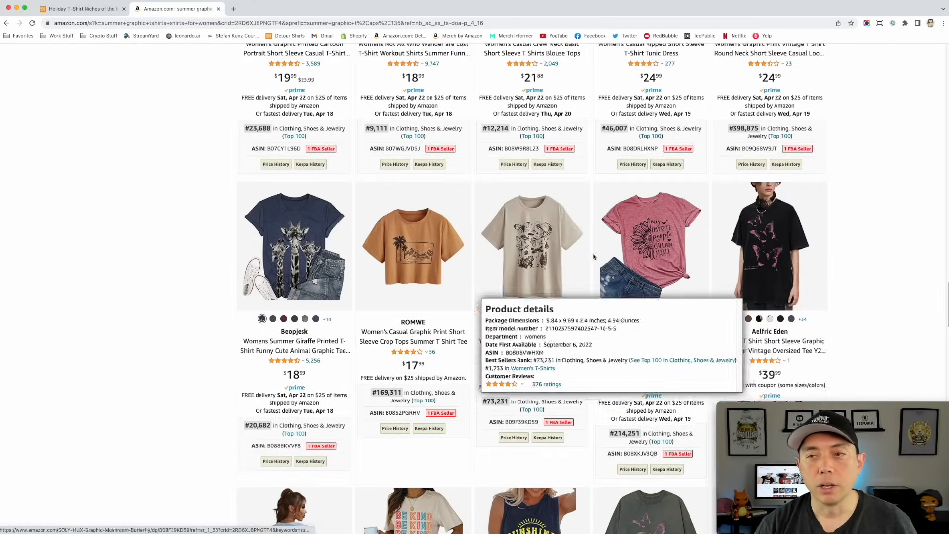
# - Replace the Amazon search with the narrower suggested phrase "sunshine tshirt women"
pyautogui.moveTo(948, 295); pyautogui.dragTo(921, 35)
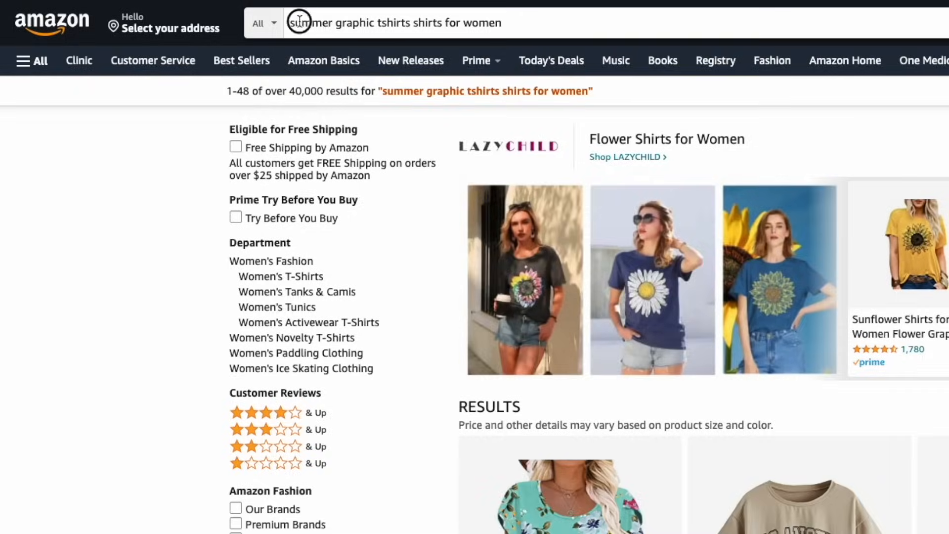
pyautogui.tripleClick(155, 54)
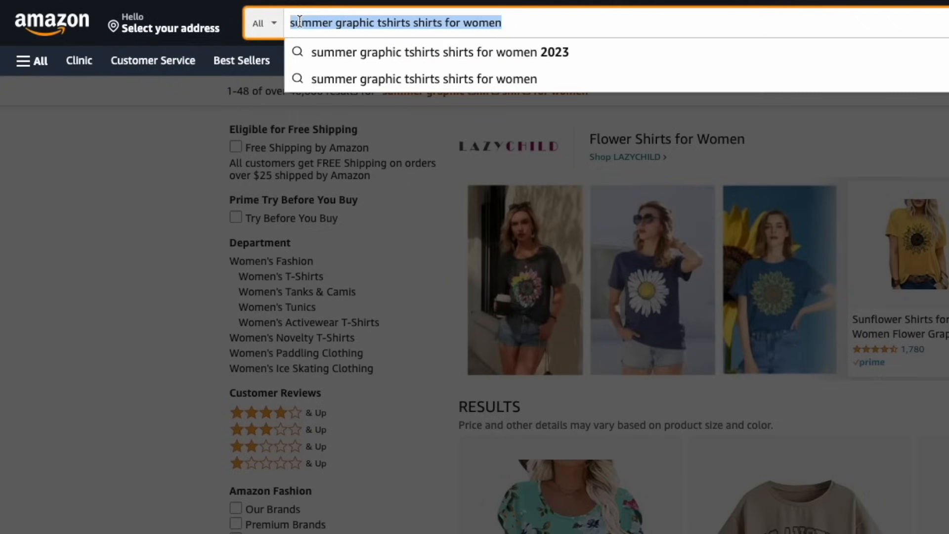
pyautogui.write('su')
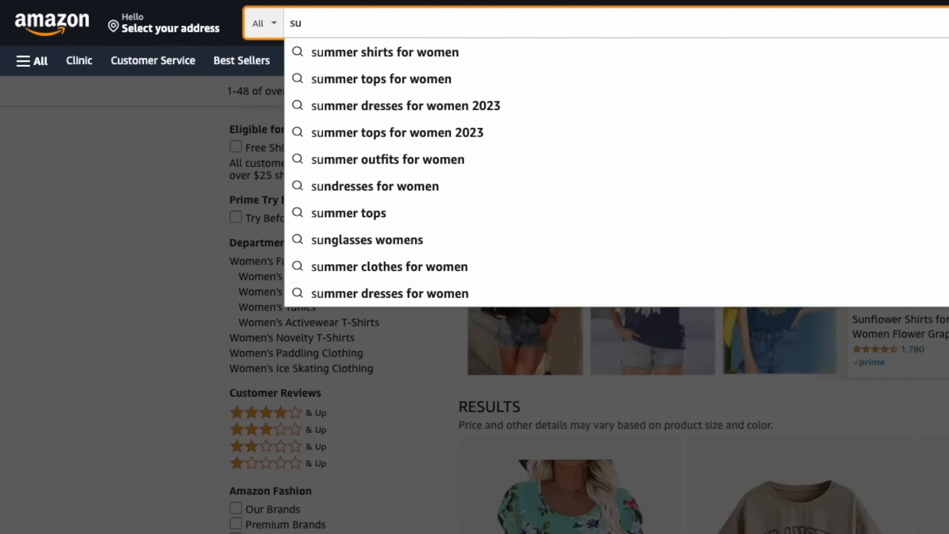
pyautogui.write('nshine')
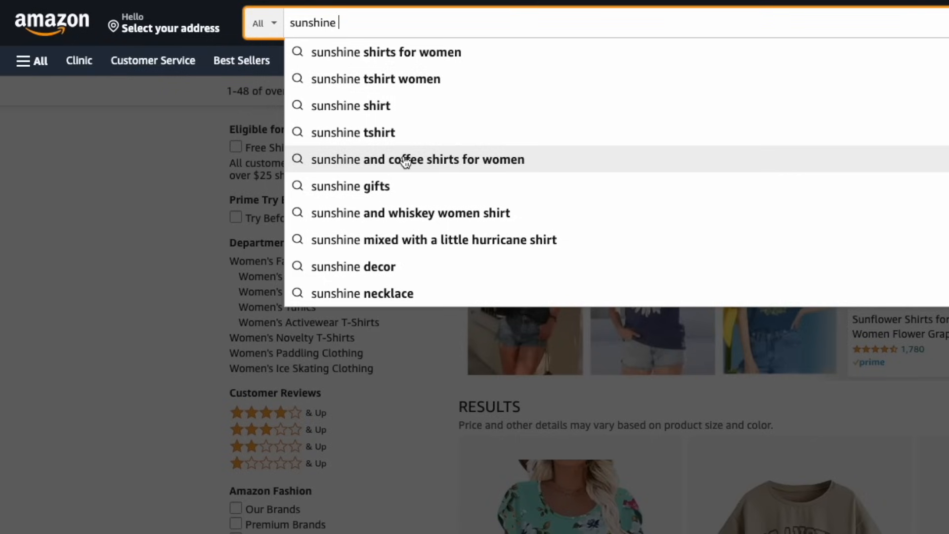
pyautogui.click(378, 80)
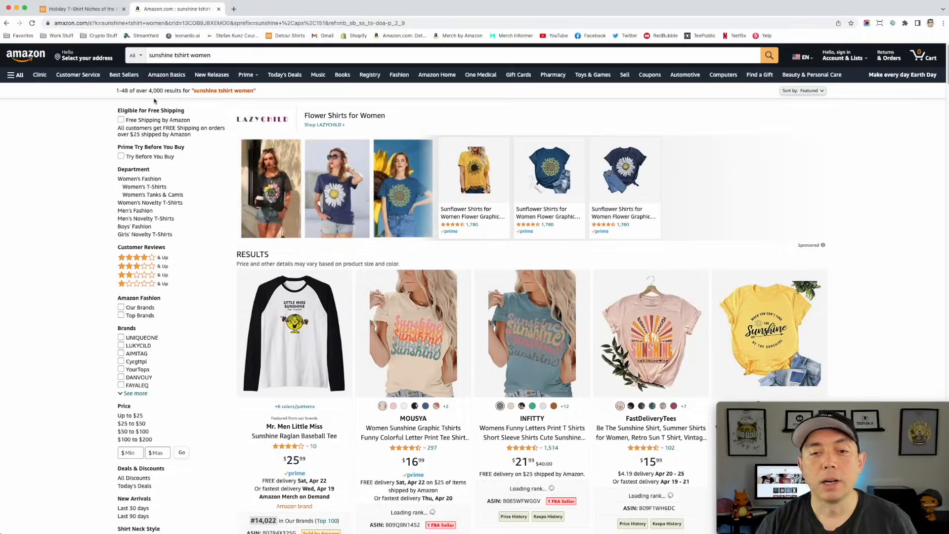
# - Examine the designs, product details and best seller ranks of the first "sunshine tshirt women" results
pyautogui.scroll(-3, 579, 233)
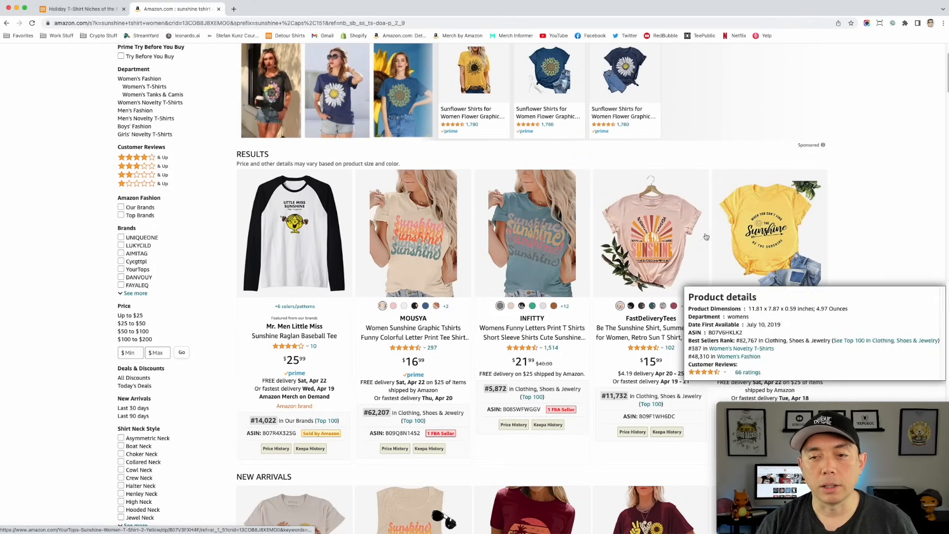
pyautogui.scroll(-1, 439, 225)
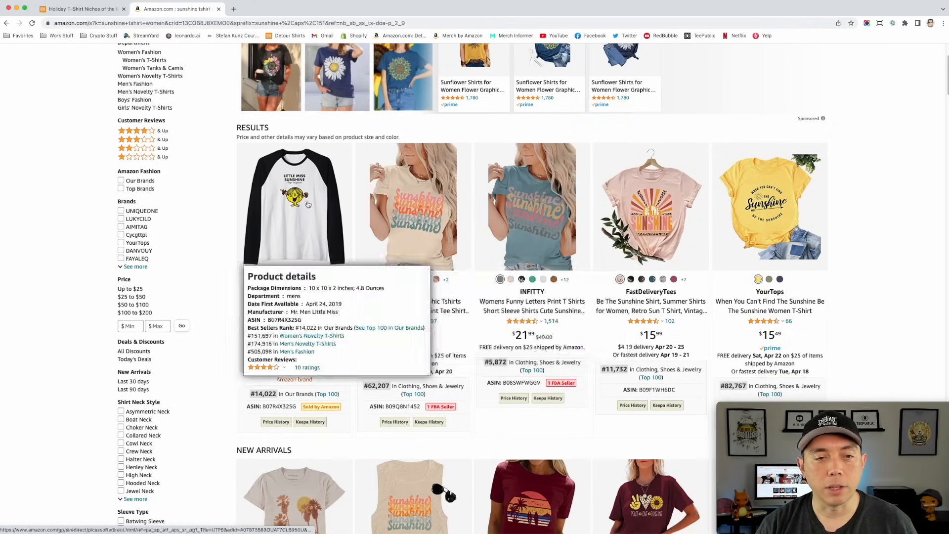
pyautogui.scroll(-1, 428, 226)
pyautogui.moveTo(306, 184)
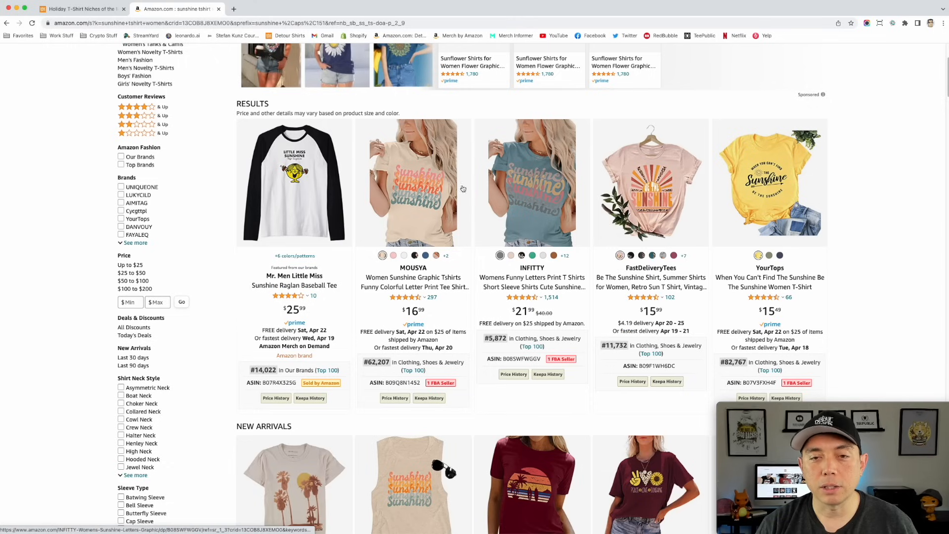
pyautogui.moveTo(783, 207)
pyautogui.scroll(-3, 783, 208)
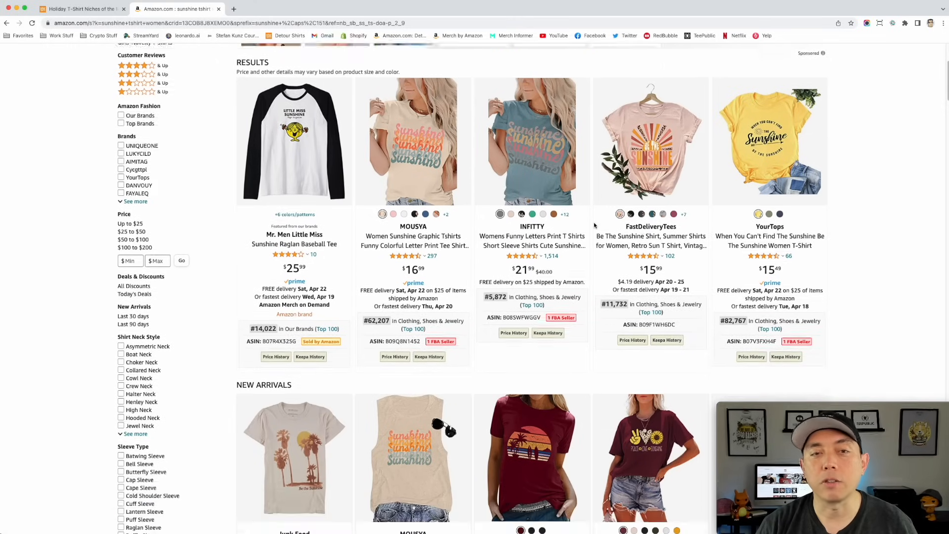
# - Look through the new arrivals, most-loved styles and further sunshine shirt results for slogans and ranks
pyautogui.scroll(-13, 594, 226)
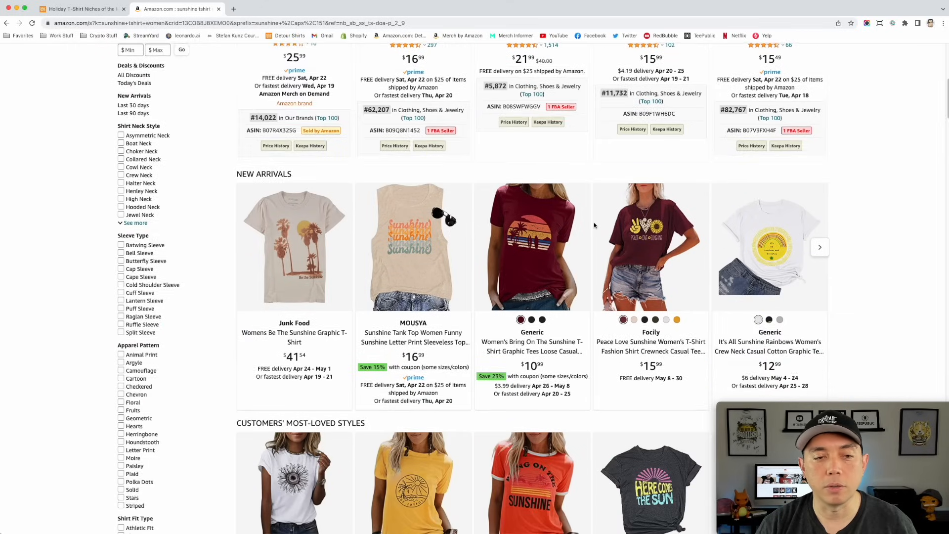
pyautogui.scroll(-6, 595, 225)
pyautogui.scroll(-11, 628, 207)
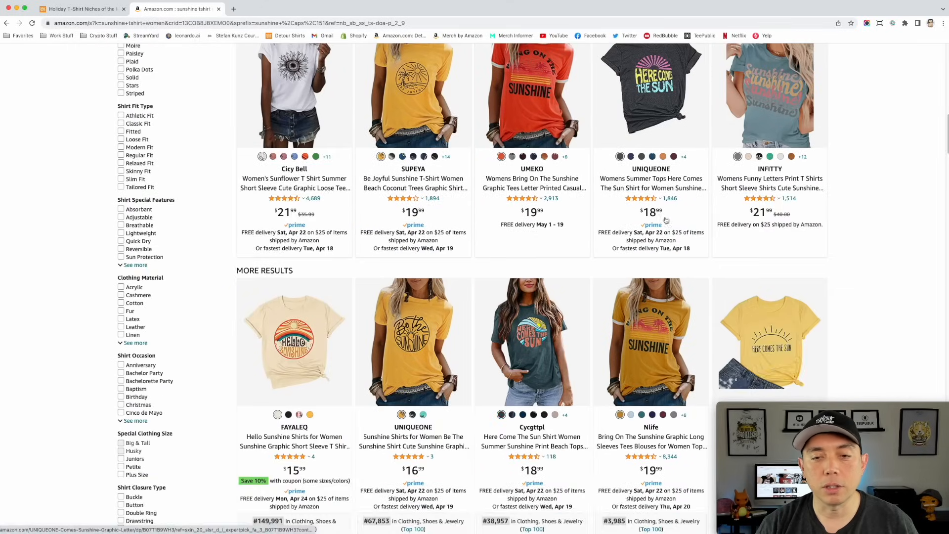
pyautogui.scroll(-13, 466, 287)
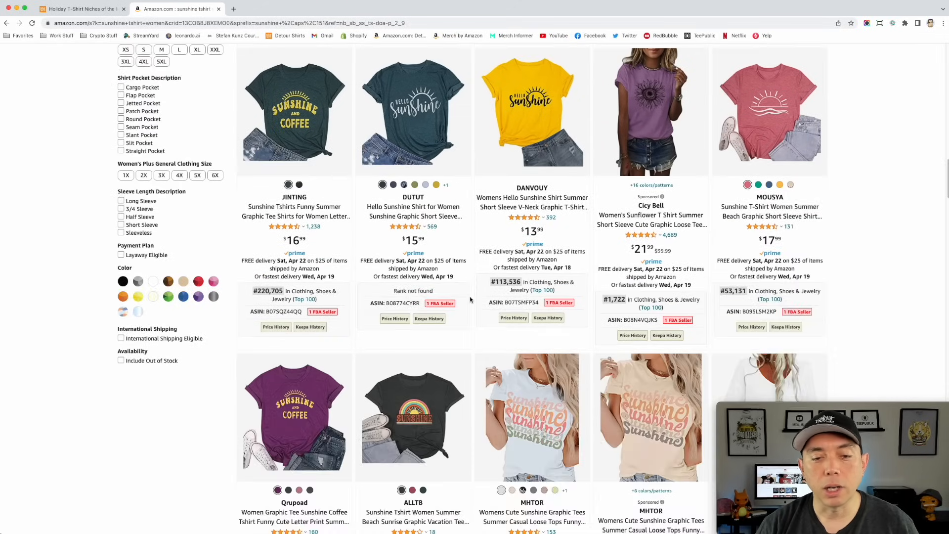
pyautogui.scroll(20, 470, 299)
pyautogui.scroll(13, 471, 299)
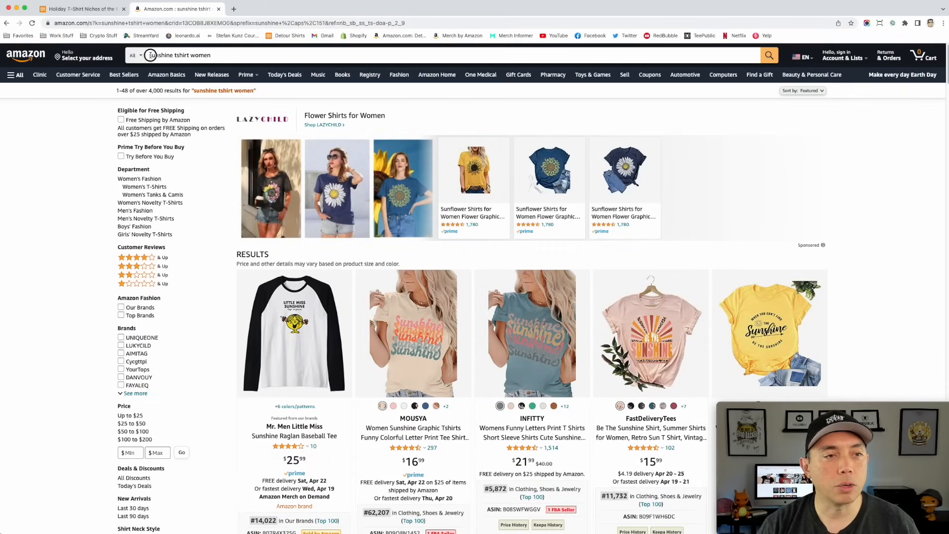
# - Add "be the" before the sunshine search phrase and choose the suggestion "bring on the sunshine tshirt for women"
pyautogui.click(150, 55)
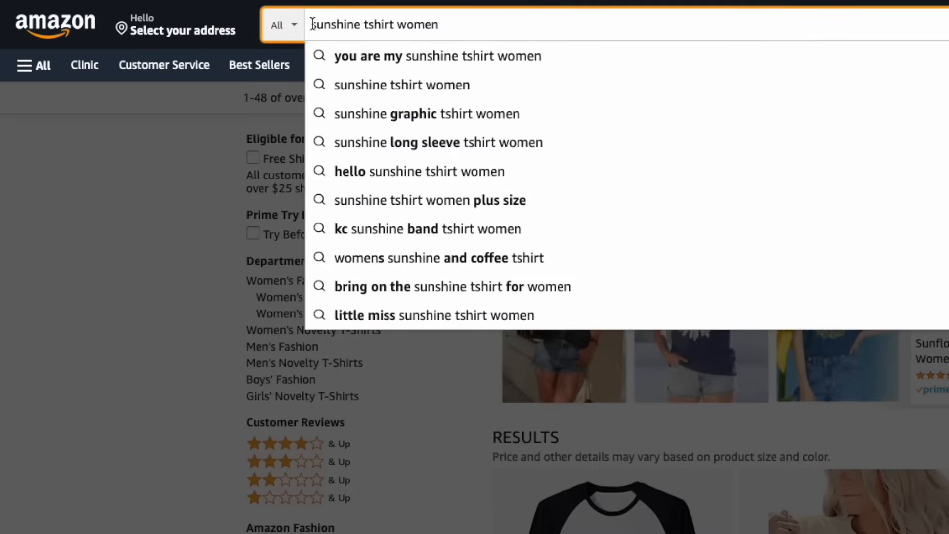
pyautogui.click(313, 24)
pyautogui.write('b')
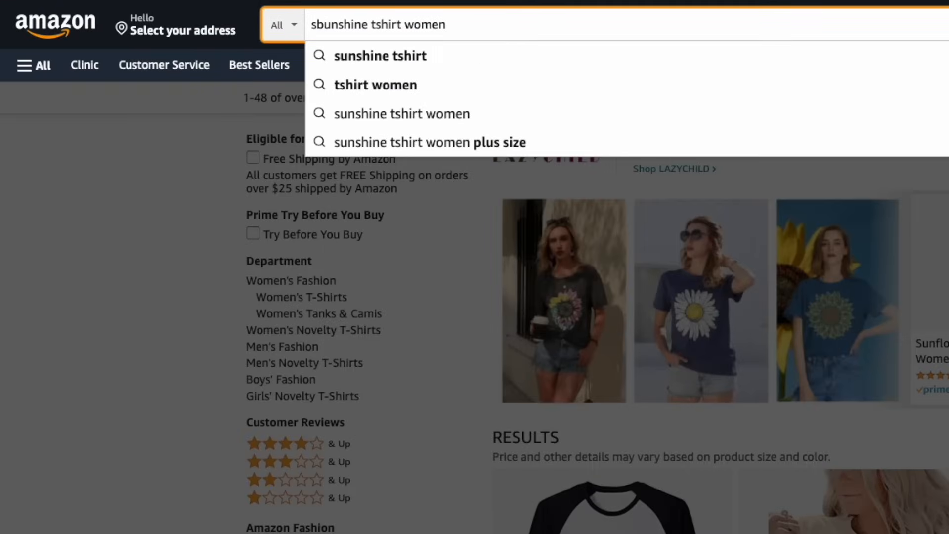
pyautogui.press('BackSpace')
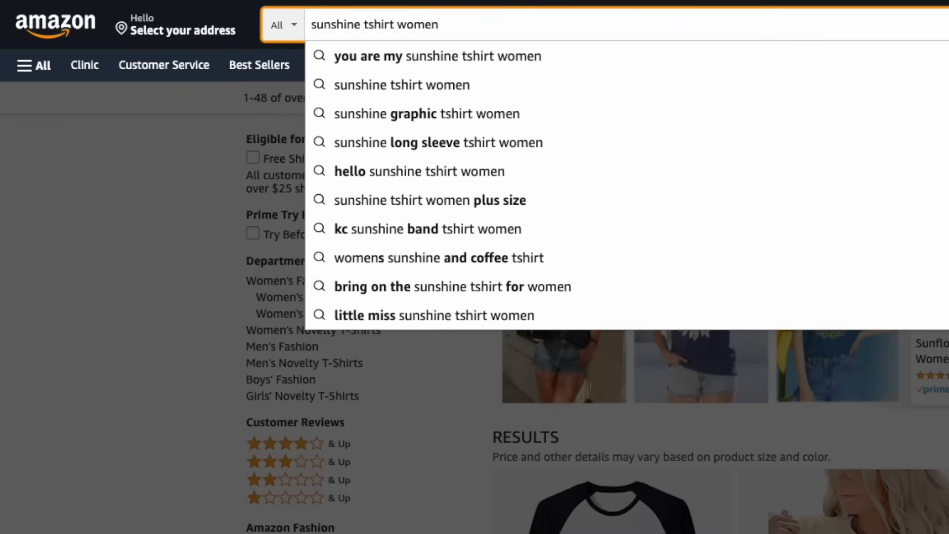
pyautogui.click(312, 24)
pyautogui.write('be the')
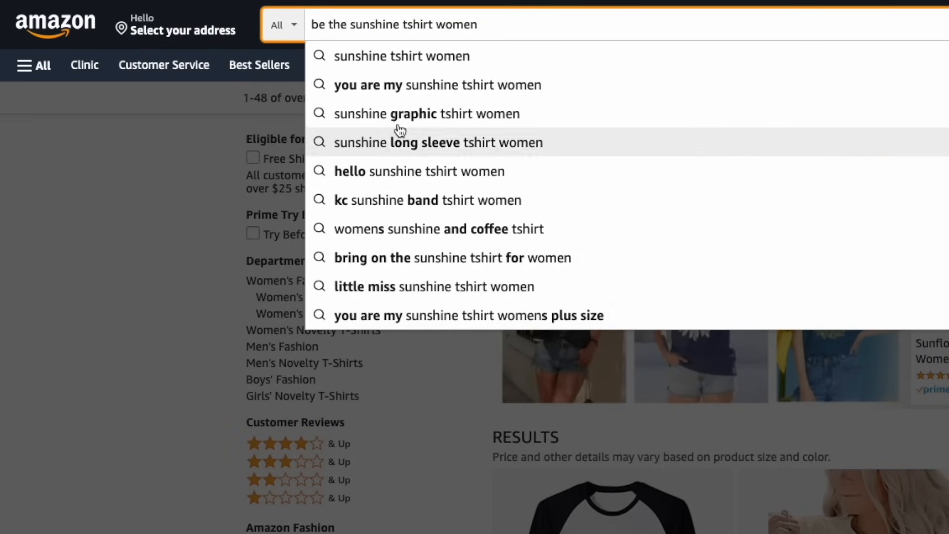
pyautogui.click(450, 259)
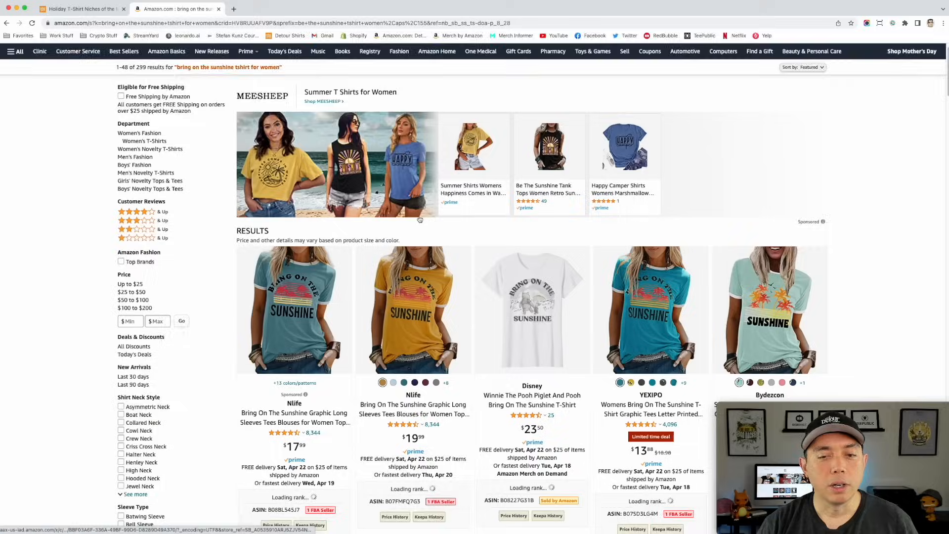
# - Examine the designs, product details and best seller ranks of the "bring on the sunshine" shirts down the results page
pyautogui.scroll(-3, 673, 277)
pyautogui.scroll(-3, 673, 277)
pyautogui.scroll(-7, 673, 277)
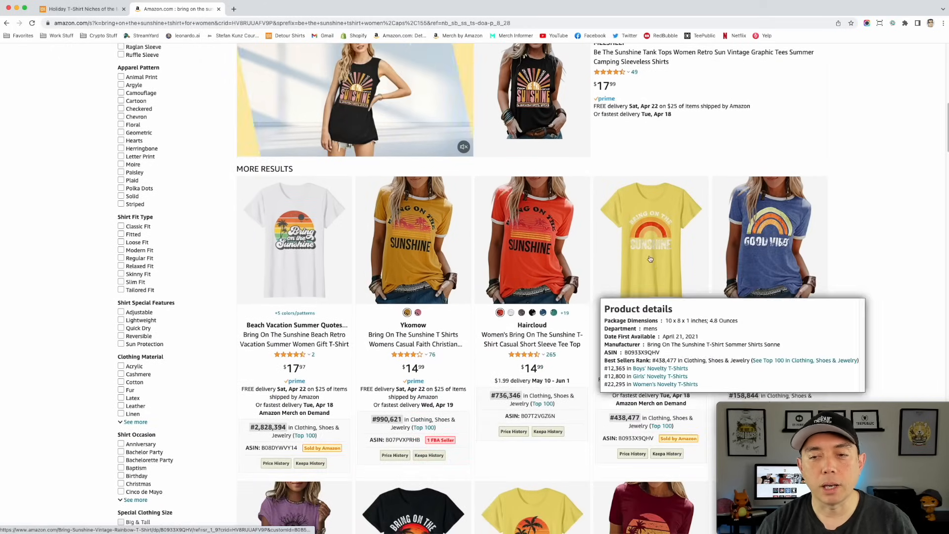
pyautogui.scroll(-2, 611, 212)
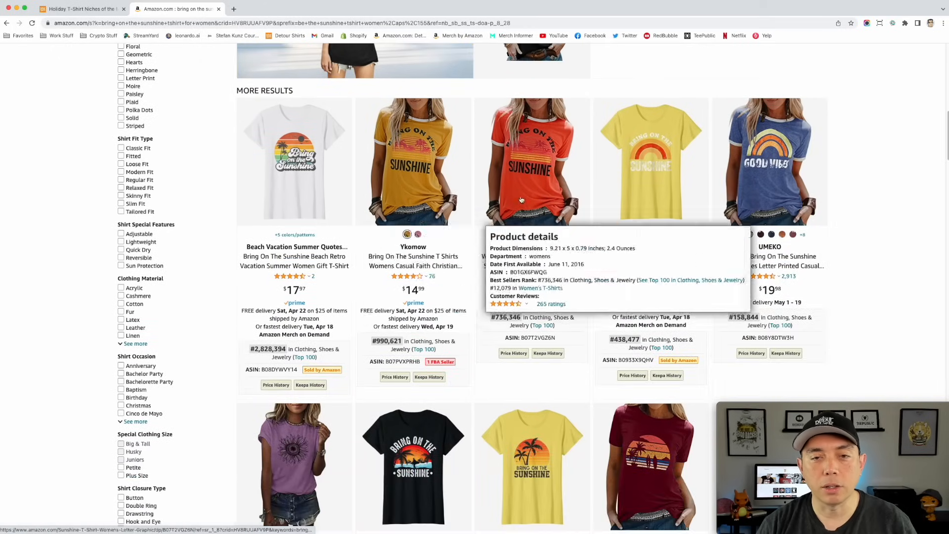
pyautogui.scroll(-3, 474, 313)
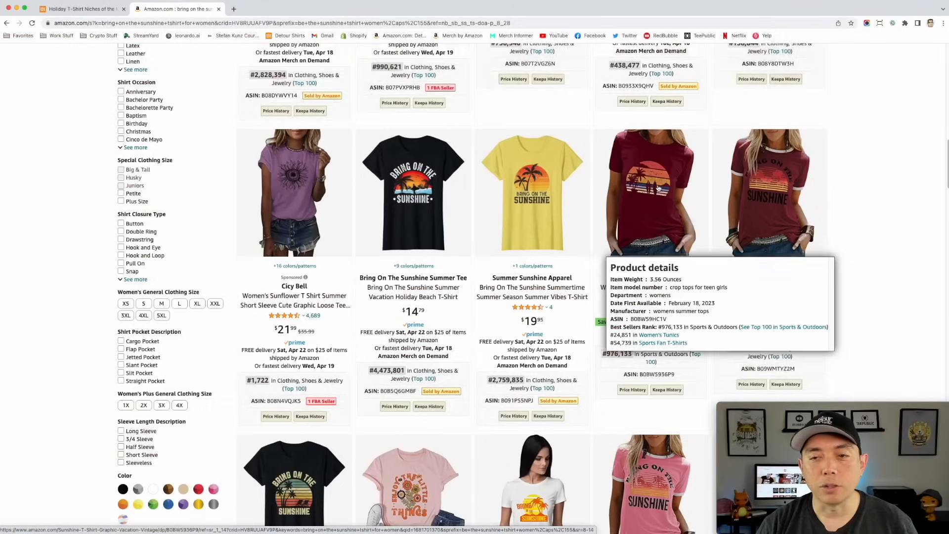
pyautogui.scroll(-3, 657, 188)
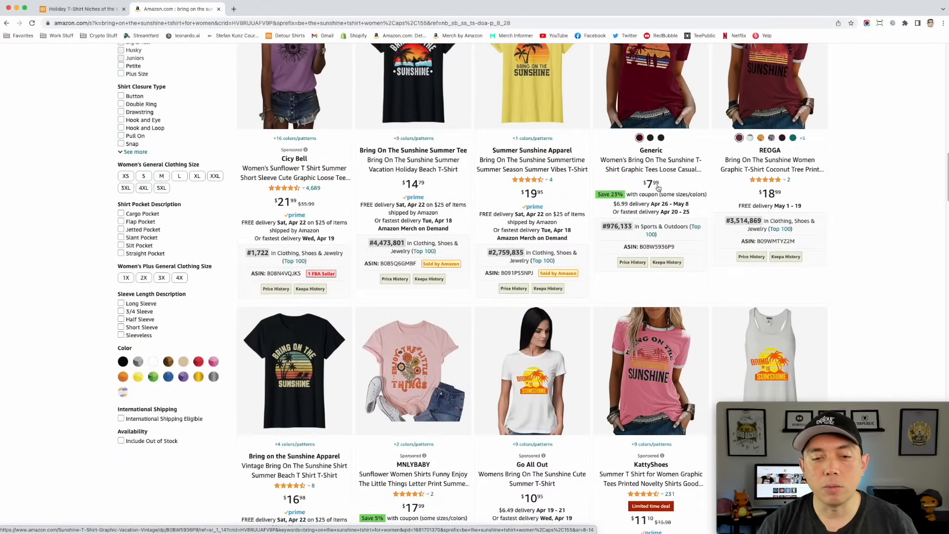
pyautogui.scroll(-1, 657, 188)
pyautogui.scroll(-9, 658, 188)
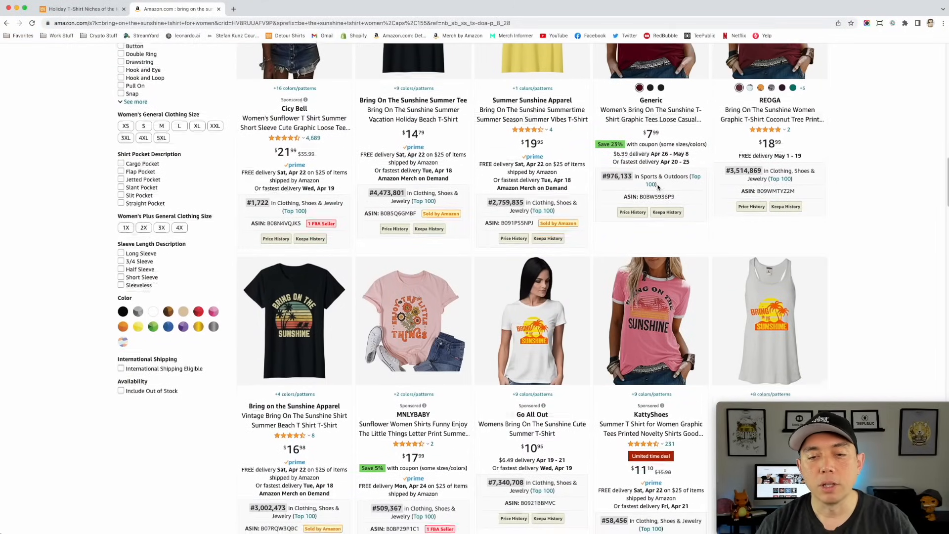
pyautogui.scroll(-3, 658, 188)
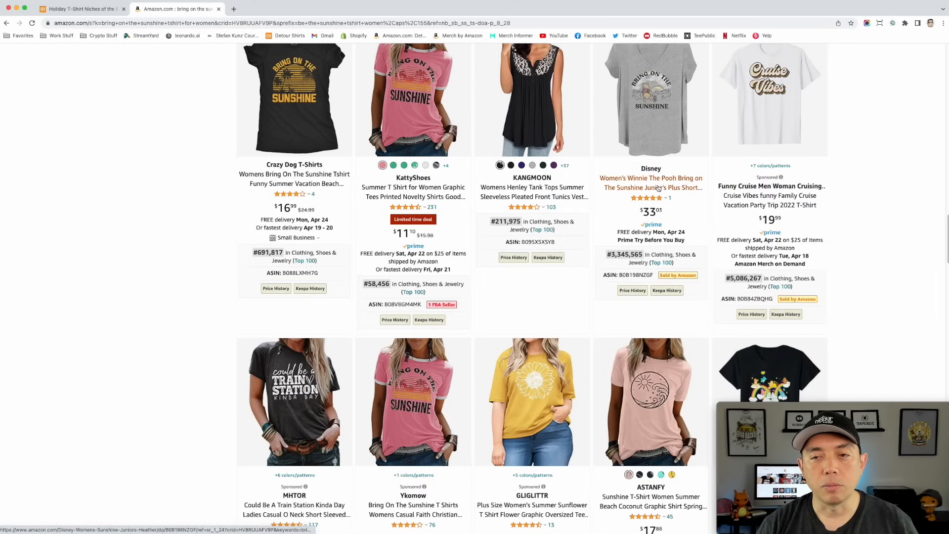
# - Review the "bring on the sunshine" results again, comparing best seller ranks back up to the first listings
pyautogui.scroll(1, 657, 188)
pyautogui.scroll(5, 316, 214)
pyautogui.scroll(20, 316, 214)
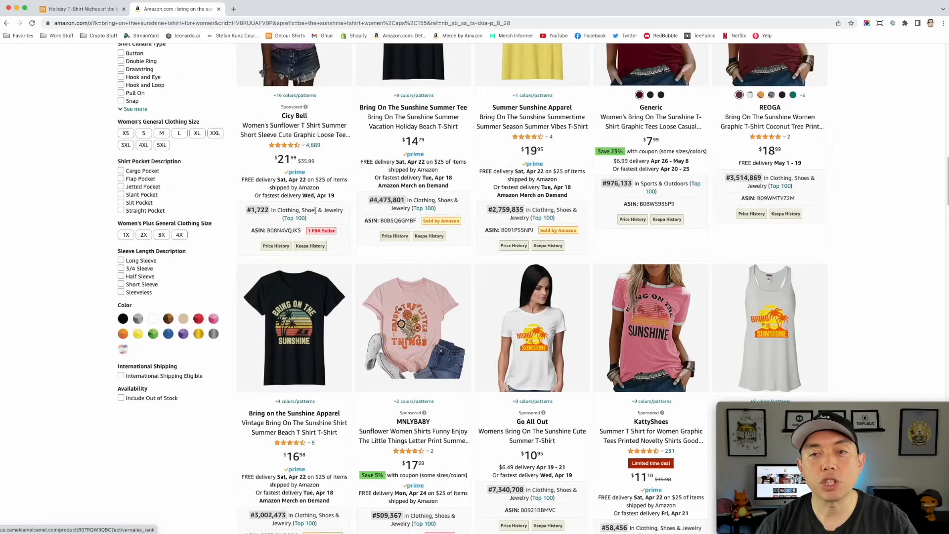
pyautogui.scroll(2, 316, 213)
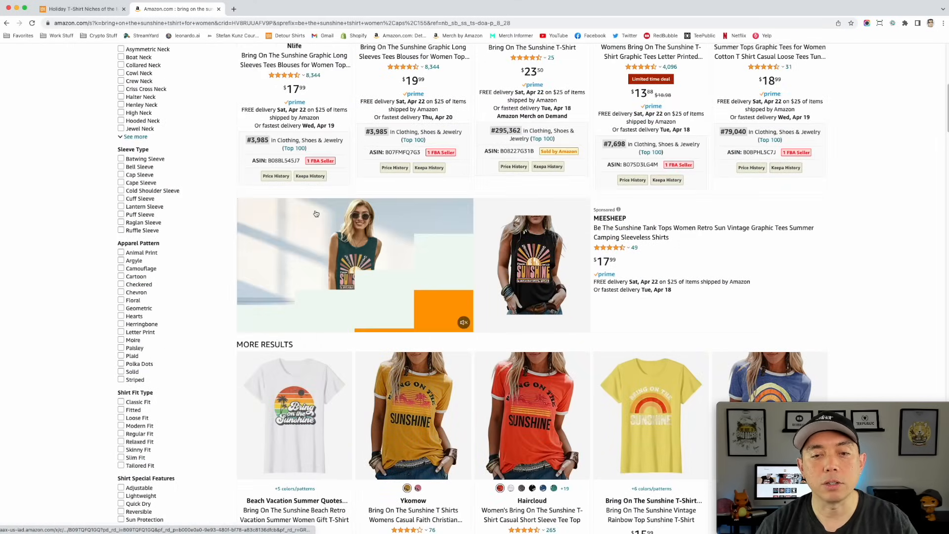
pyautogui.scroll(3, 361, 225)
pyautogui.scroll(5, 361, 225)
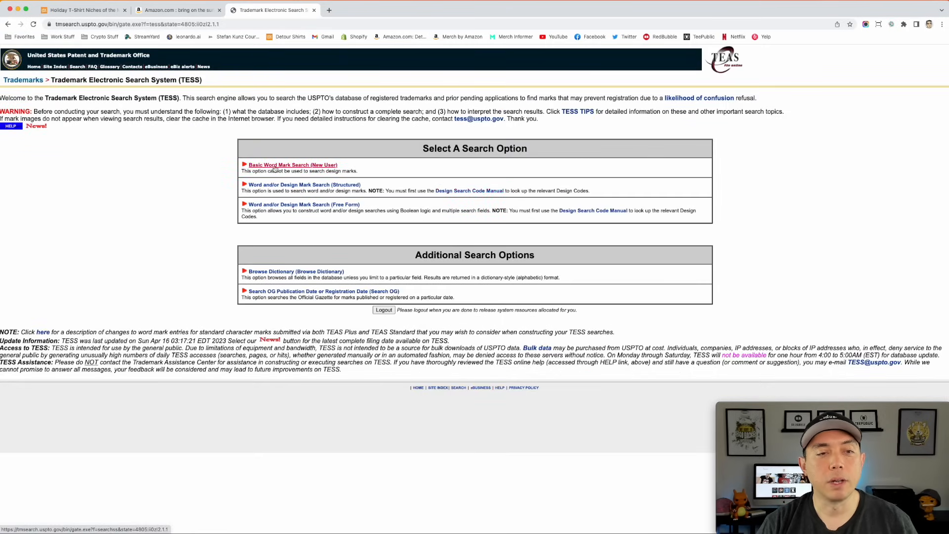
# - Run a basic word mark search in the TESS trademark database for "bring on the sunshine", correcting the misspelled term
pyautogui.click(272, 169)
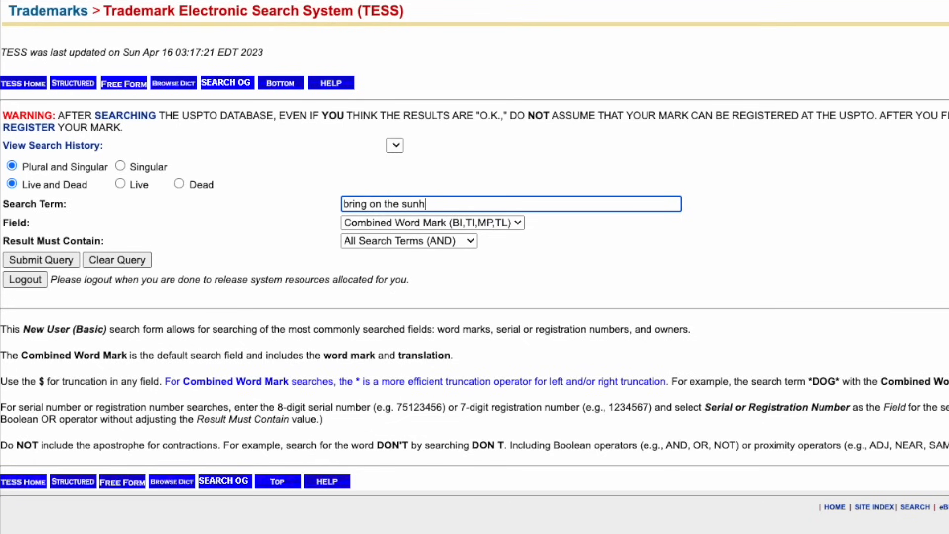
pyautogui.press('Return')
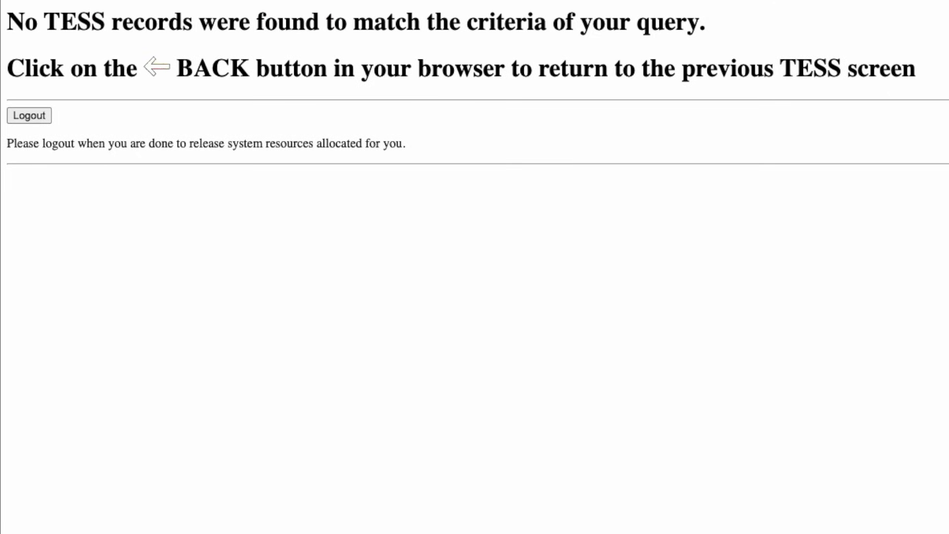
pyautogui.hotkey('alt', 'Left')
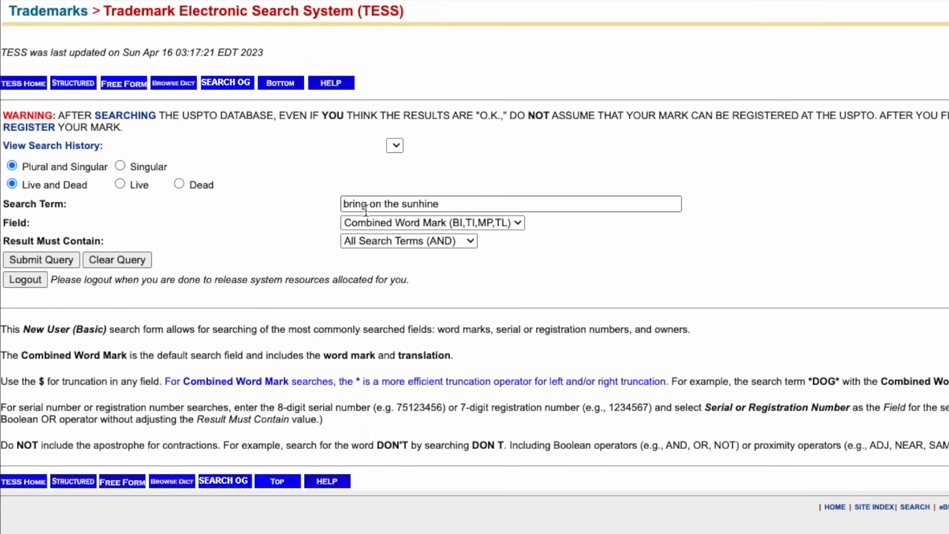
pyautogui.click(400, 204)
pyautogui.click(418, 204)
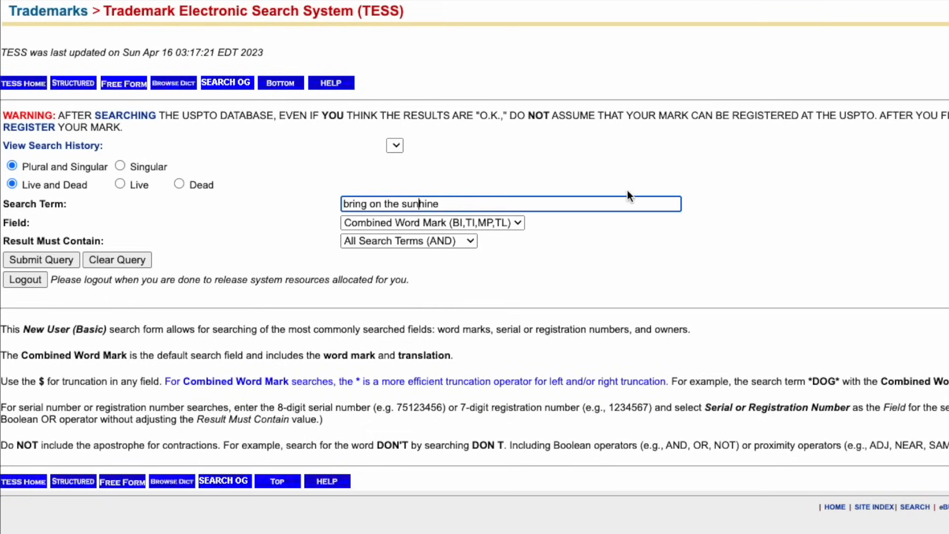
pyautogui.write('s')
pyautogui.click(475, 203)
pyautogui.press('Return')
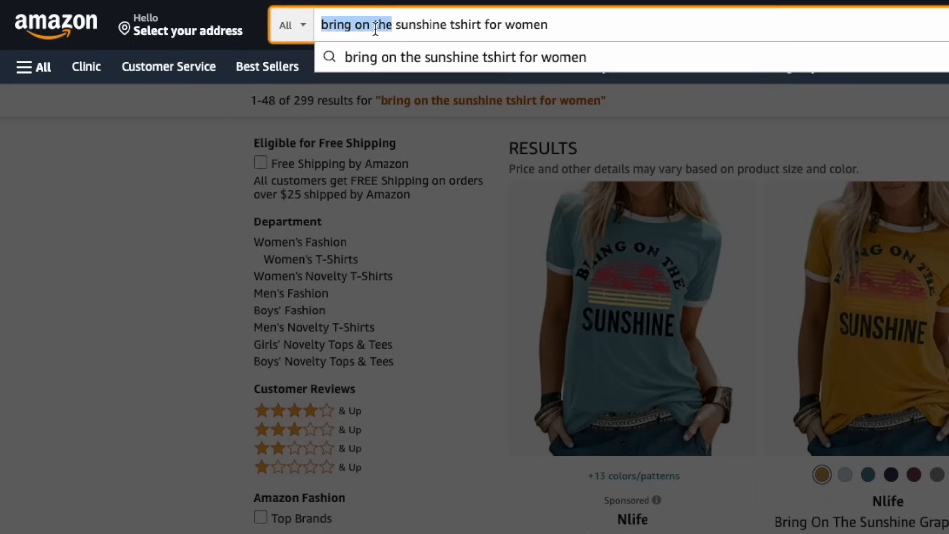
# - Change the Amazon search phrase to "nothing but sunshine tshirt" and run the search
pyautogui.write('nothin')
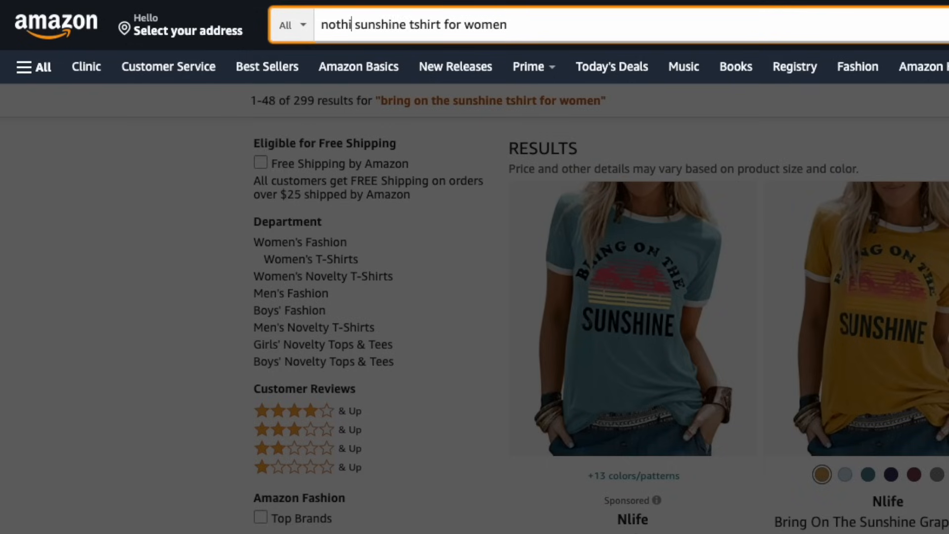
pyautogui.write('g but')
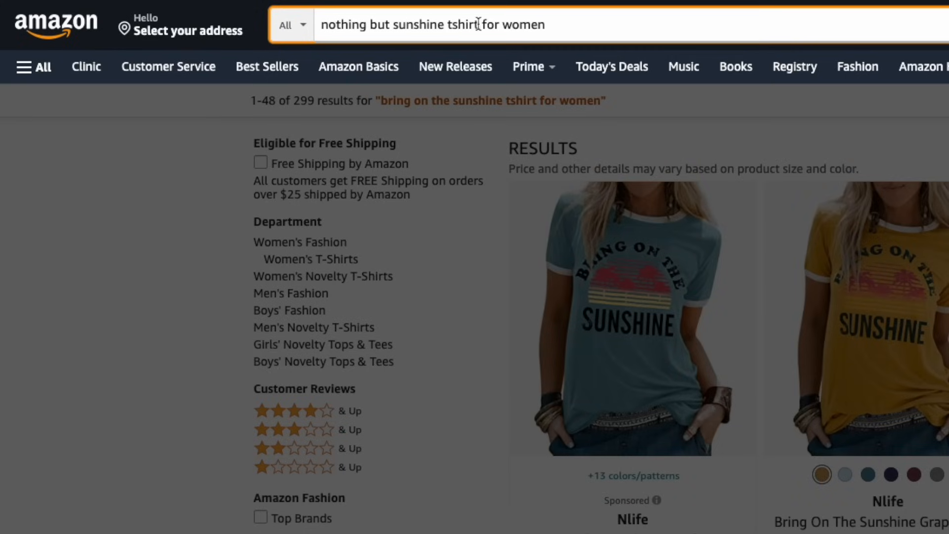
pyautogui.moveTo(478, 25); pyautogui.dragTo(673, 33)
pyautogui.press('BackSpace')
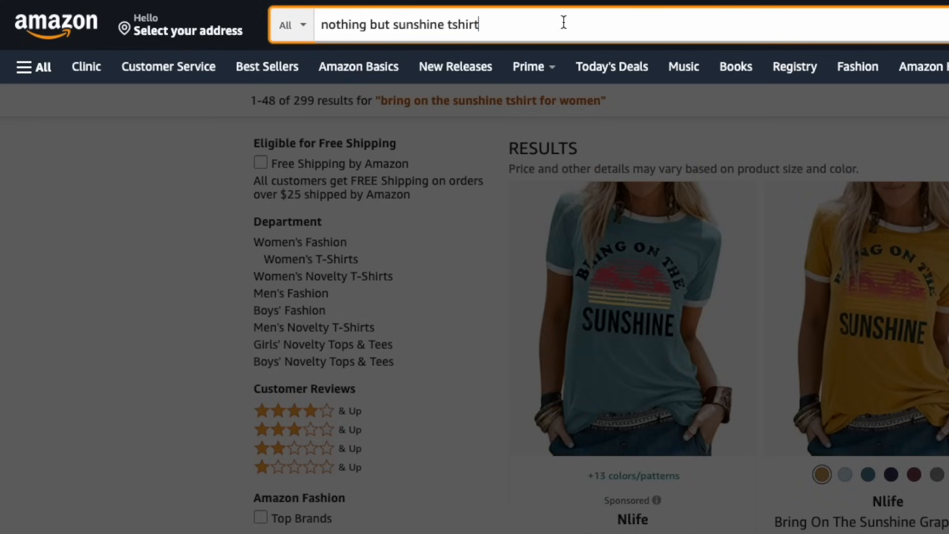
pyautogui.press('Return')
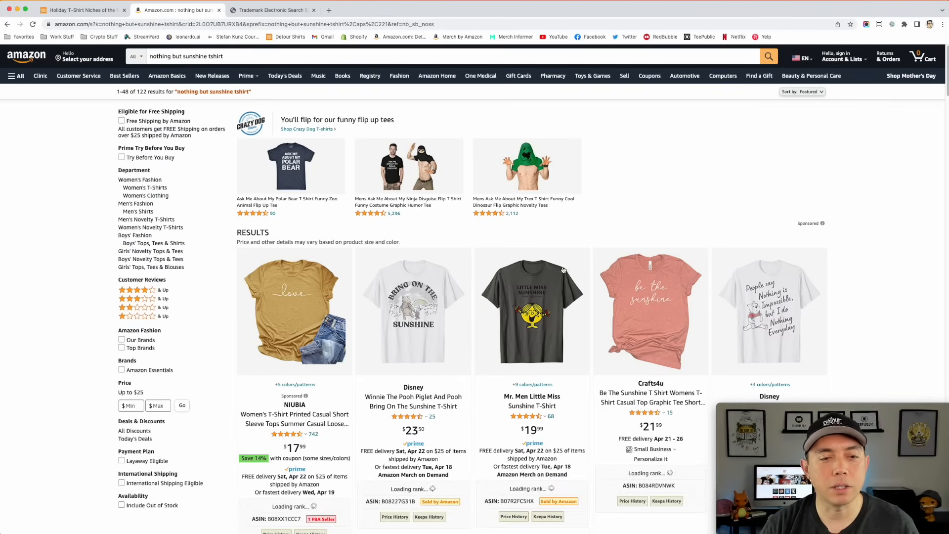
# - Examine the result count, shirt designs and best seller ranks for "nothing but sunshine tshirt" to judge competition
pyautogui.scroll(-5, 642, 292)
pyautogui.scroll(-6, 642, 292)
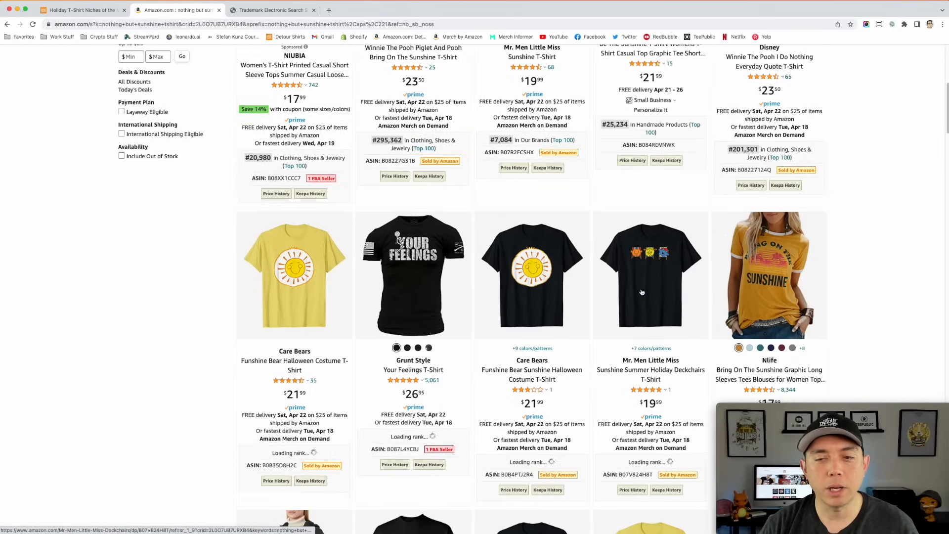
pyautogui.scroll(12, 641, 289)
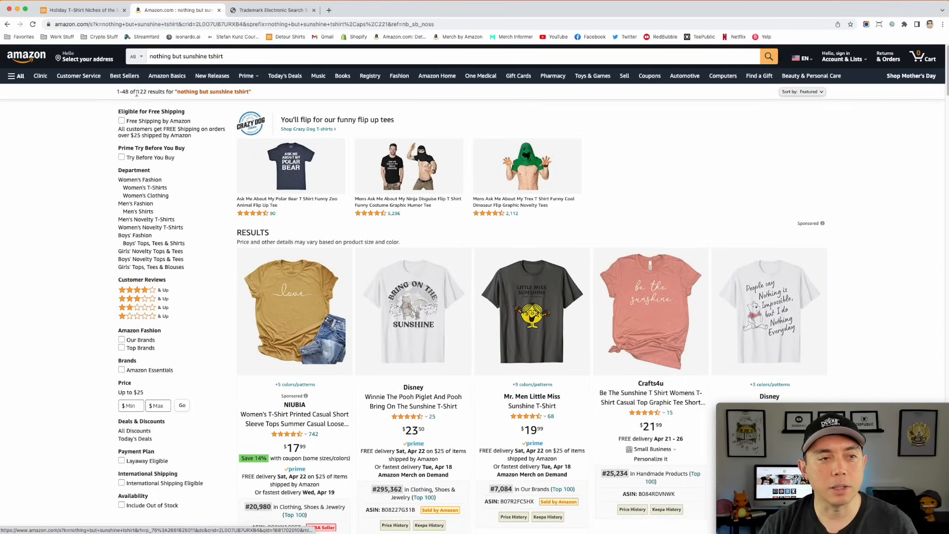
pyautogui.moveTo(496, 280)
pyautogui.scroll(-1, 503, 285)
pyautogui.scroll(-2, 503, 285)
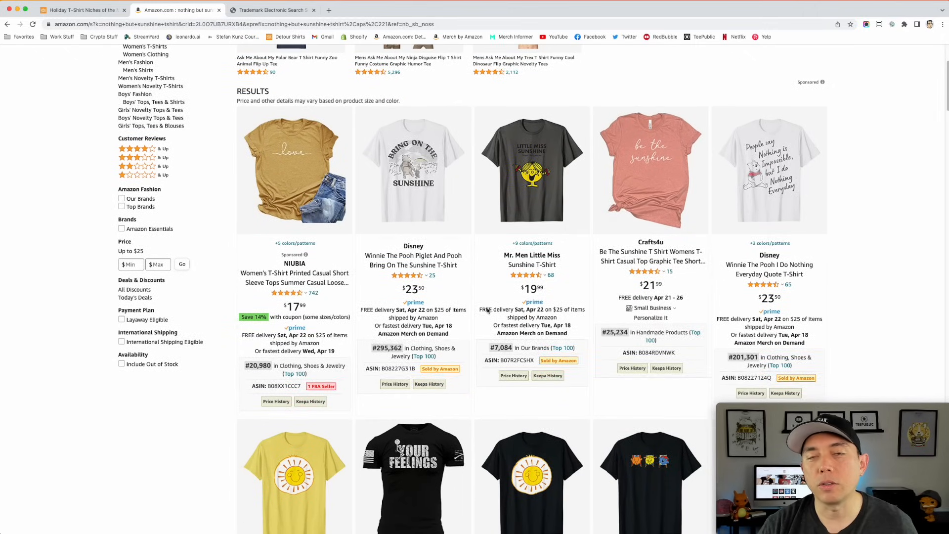
pyautogui.scroll(3, 487, 311)
pyautogui.click(232, 56)
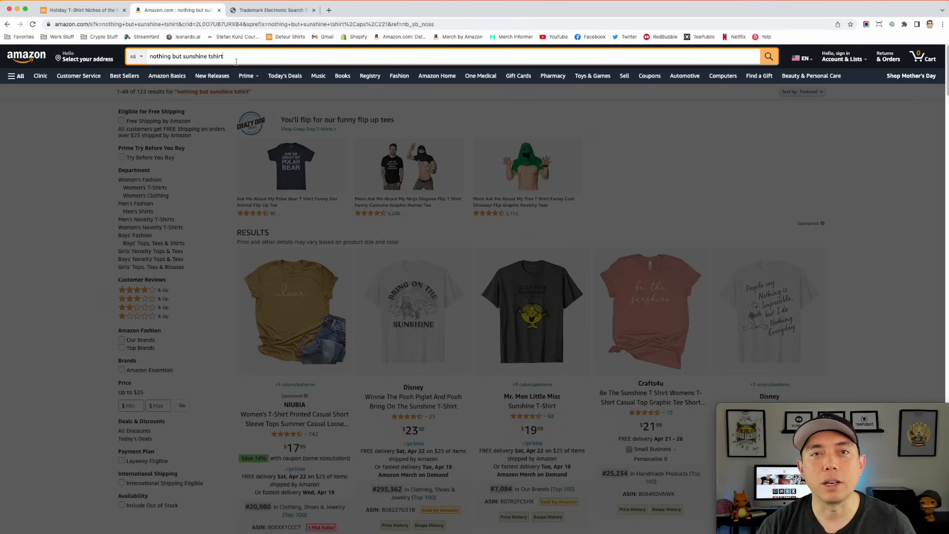
# - Run a basic word mark search in the TESS trademark database for "nothing but sunshine"
pyautogui.click(278, 9)
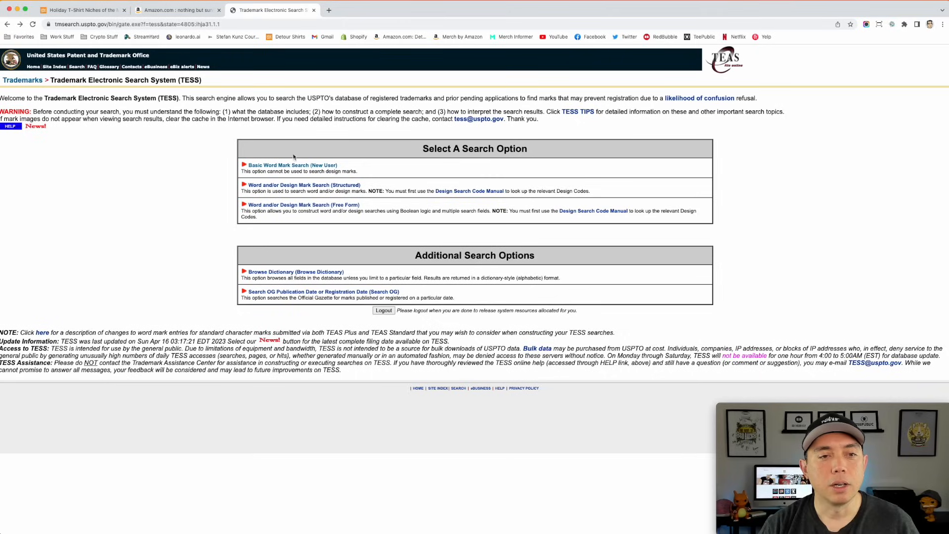
pyautogui.click(270, 168)
pyautogui.click(222, 169)
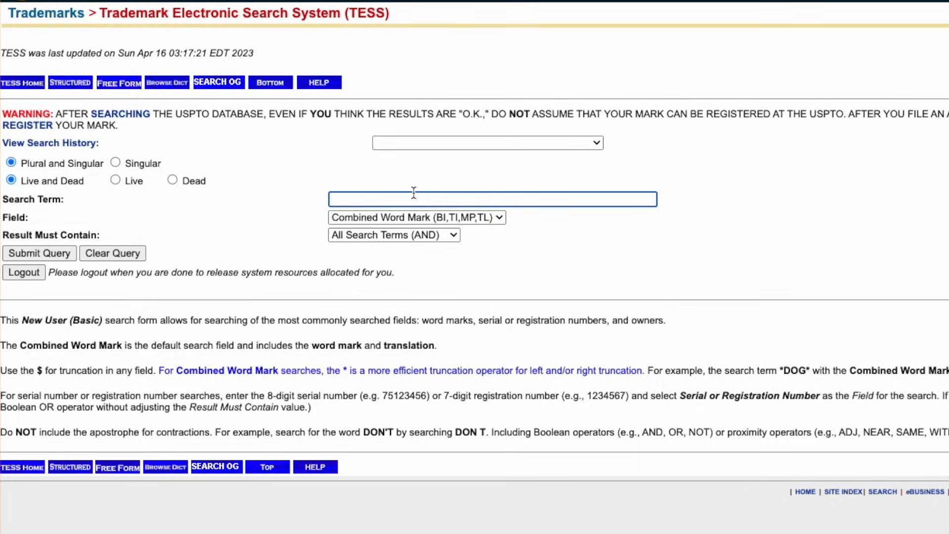
pyautogui.write('nothing but sunshine')
pyautogui.press('Return')
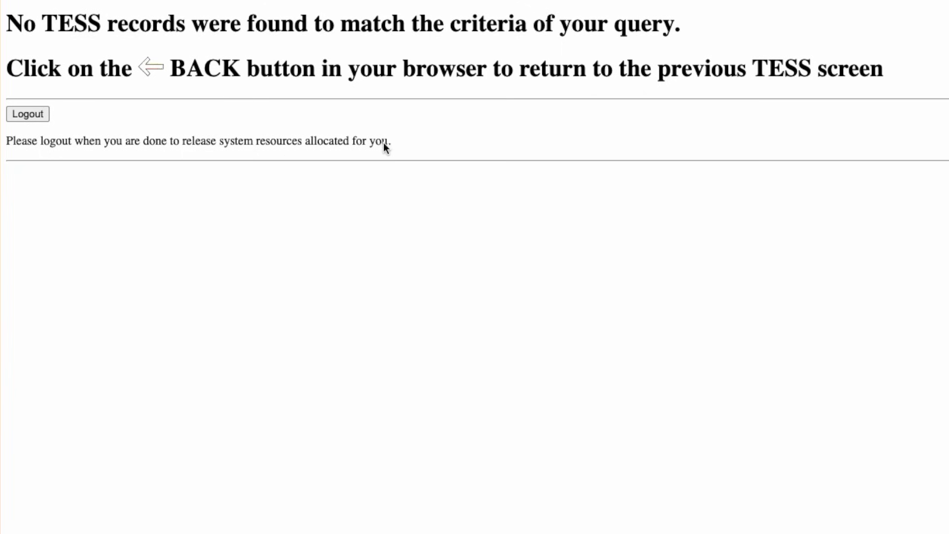
# - Return to Amazon and examine the "nothing but sunshine tshirt" listings further, comparing their designs, product details and best seller ranks
pyautogui.click(194, 11)
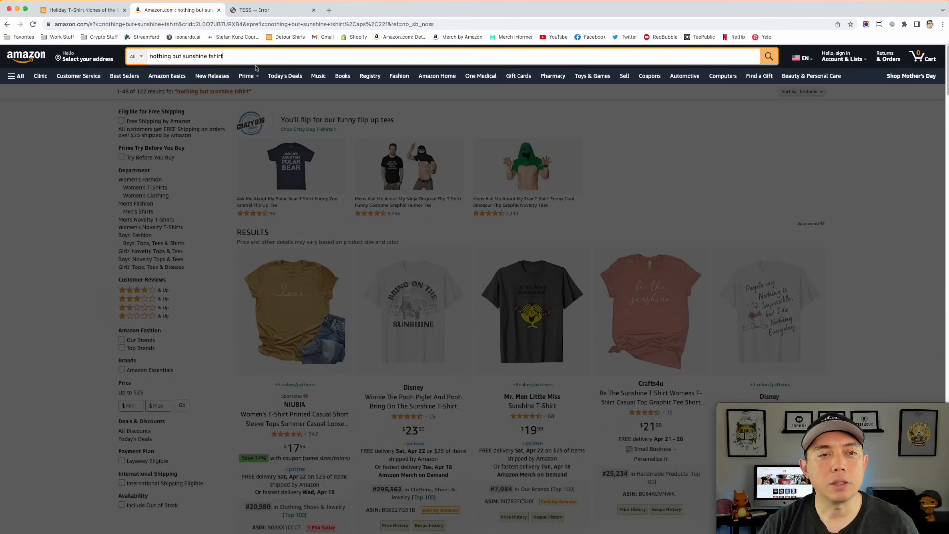
pyautogui.click(766, 191)
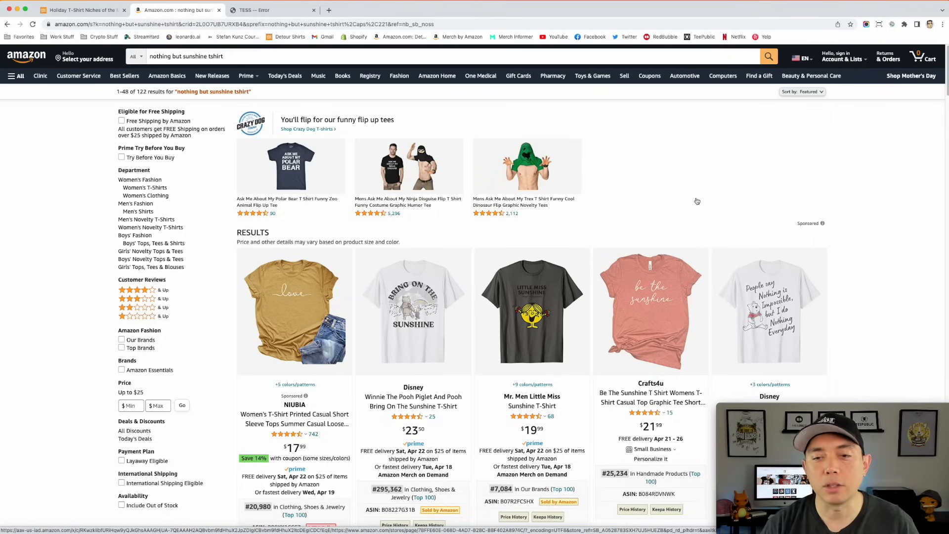
pyautogui.scroll(-3, 701, 233)
pyautogui.moveTo(691, 256)
pyautogui.scroll(-1, 667, 226)
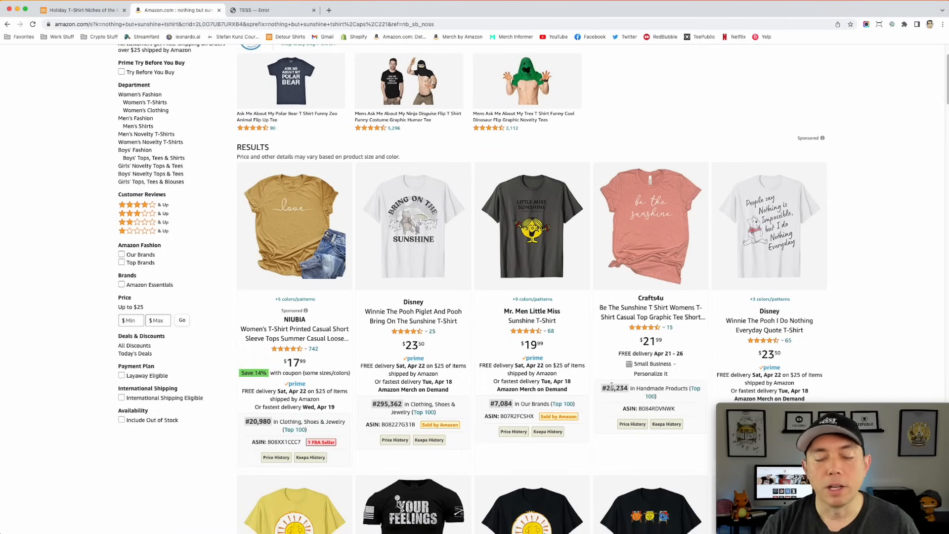
pyautogui.scroll(-3, 609, 394)
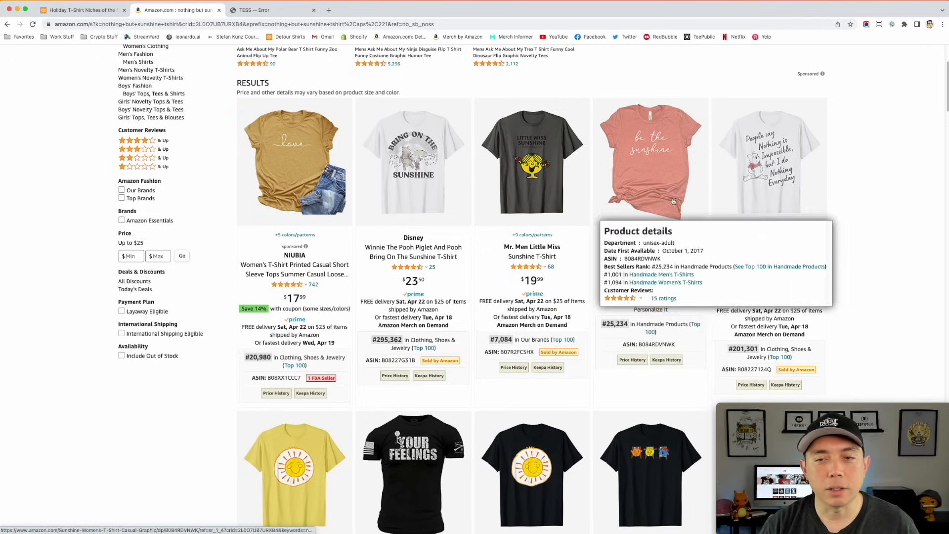
pyautogui.scroll(-10, 608, 207)
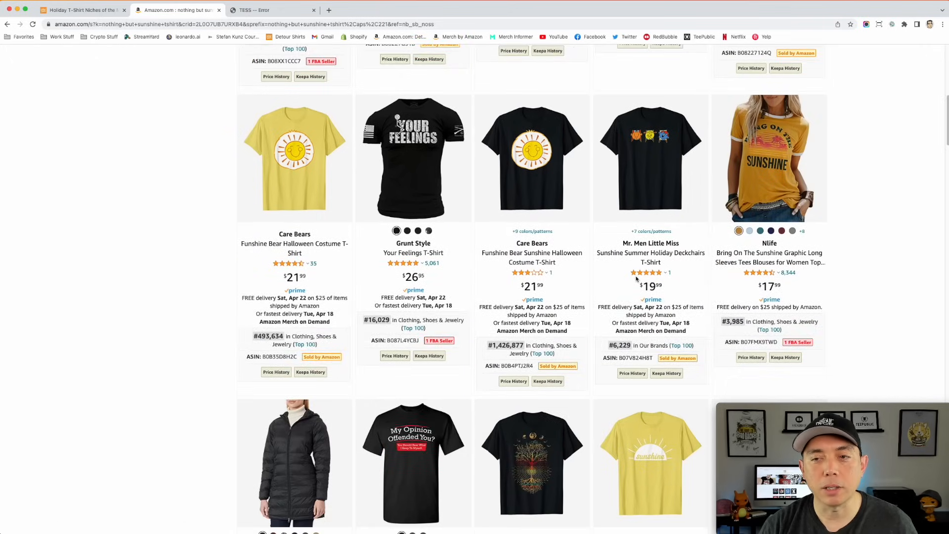
pyautogui.scroll(-6, 636, 278)
pyautogui.scroll(5, 776, 165)
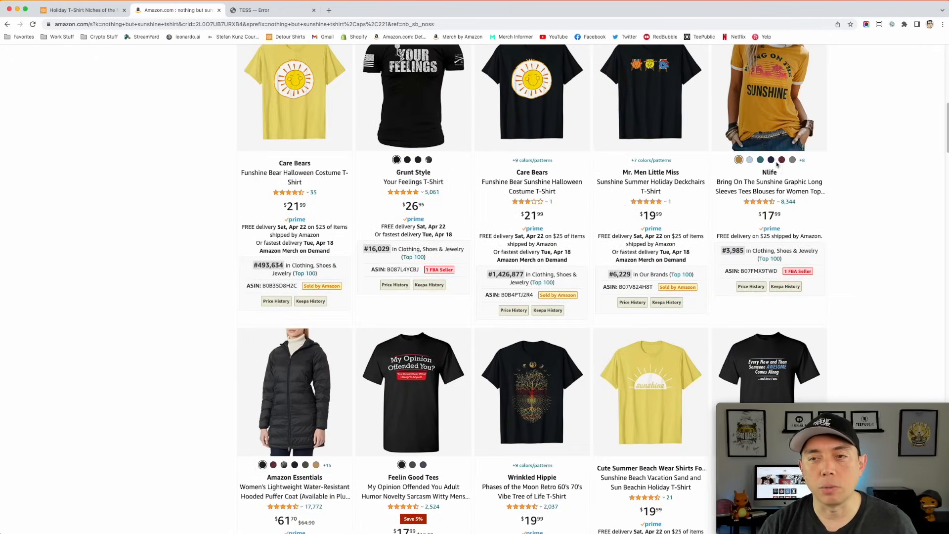
pyautogui.scroll(-4, 603, 208)
pyautogui.scroll(-8, 603, 208)
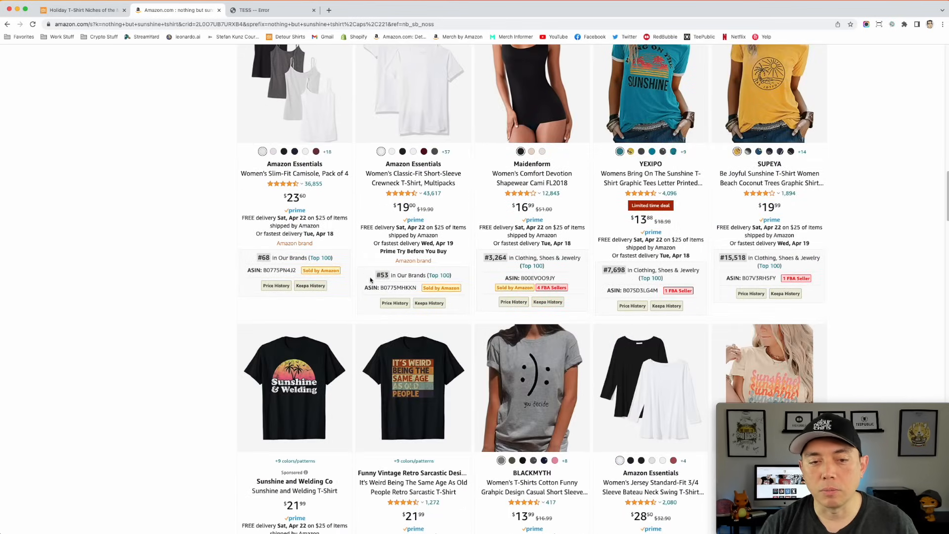
pyautogui.scroll(2, 371, 280)
pyautogui.scroll(-4, 371, 280)
pyautogui.moveTo(366, 313)
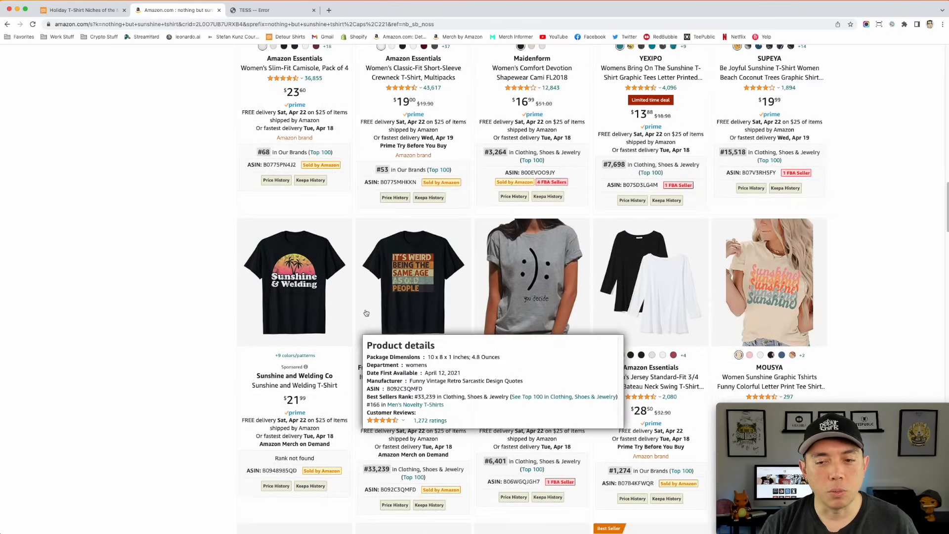
pyautogui.scroll(15, 366, 313)
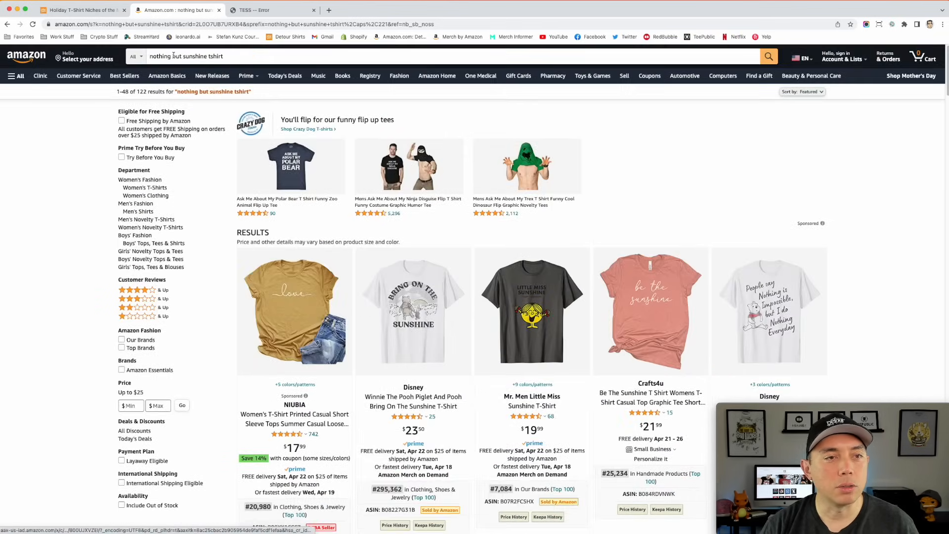
# - Enter "sunshine tshirt" as the Amazon search phrase and run the suggested search "be the sunshine tshirt"
pyautogui.doubleClick(173, 56)
pyautogui.press('super+a')
pyautogui.write('sunshine tshirt')
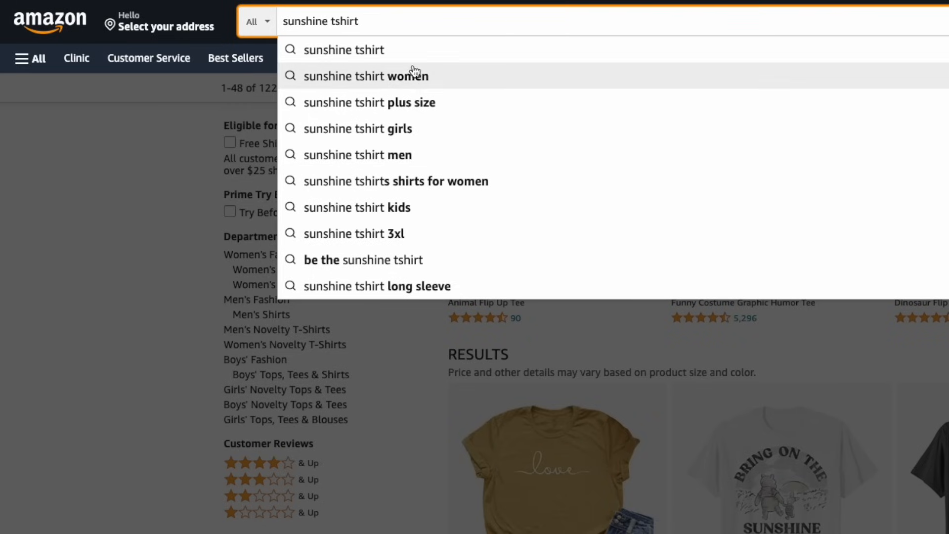
pyautogui.click(328, 259)
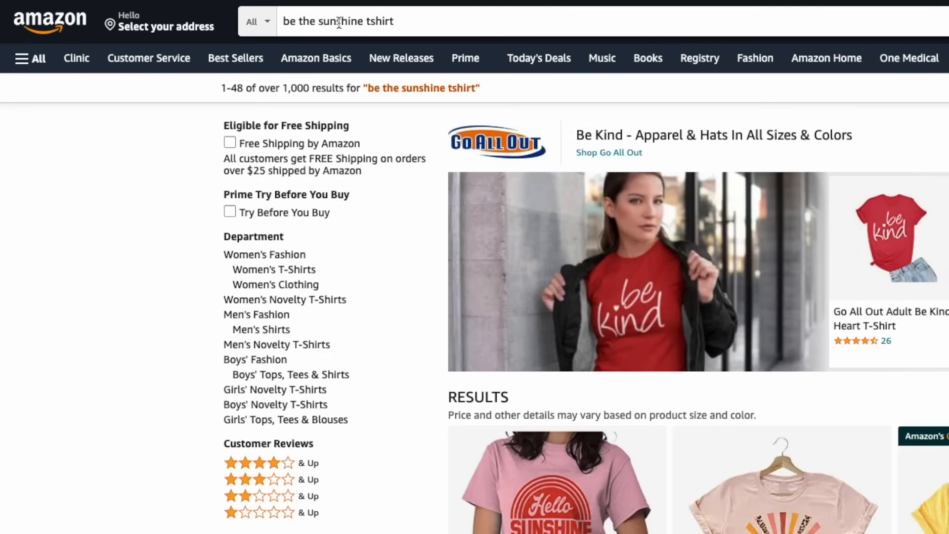
pyautogui.click(369, 20)
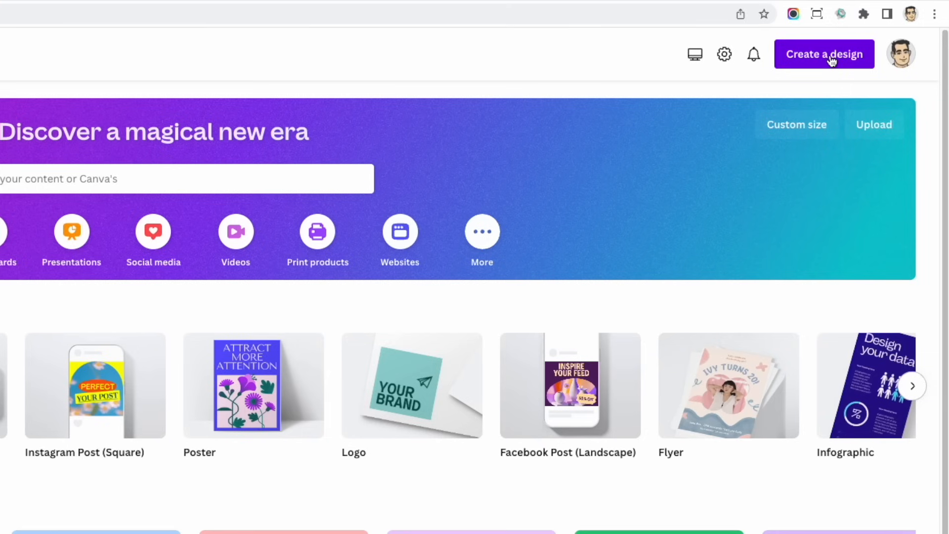
# - Switch to Canva and create a new custom-size design of 4500 × 5400 px
pyautogui.click(832, 60)
pyautogui.click(646, 444)
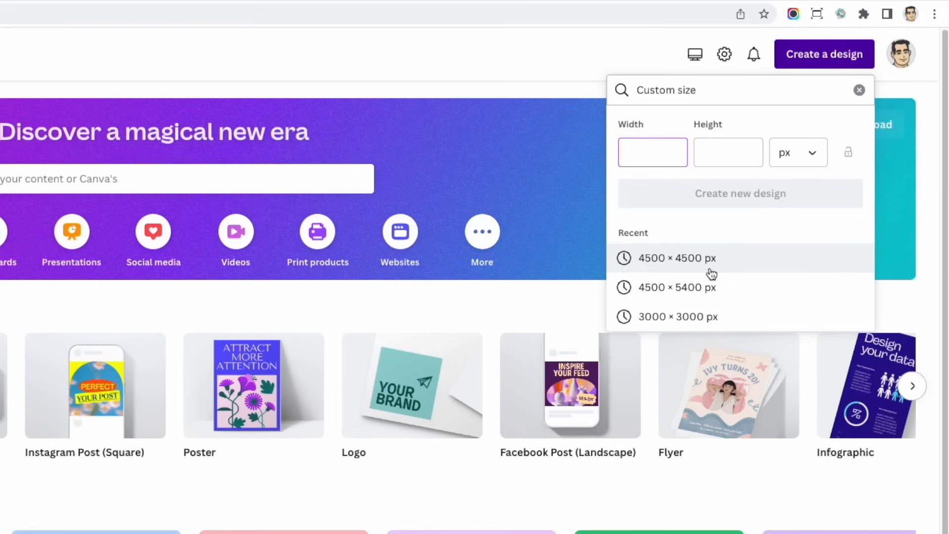
pyautogui.click(677, 287)
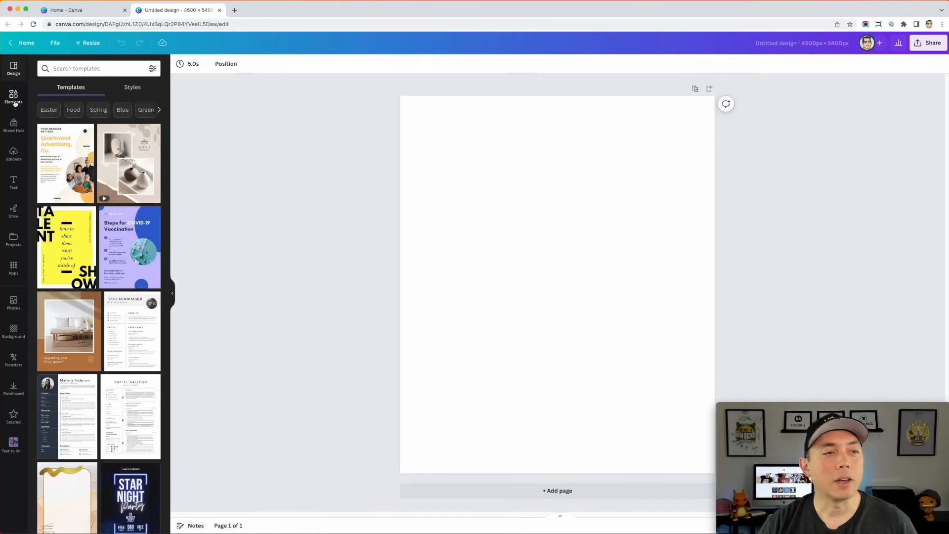
# - Search the design templates for "sunshine tshirt design" using the recent search suggestion
pyautogui.click(71, 65)
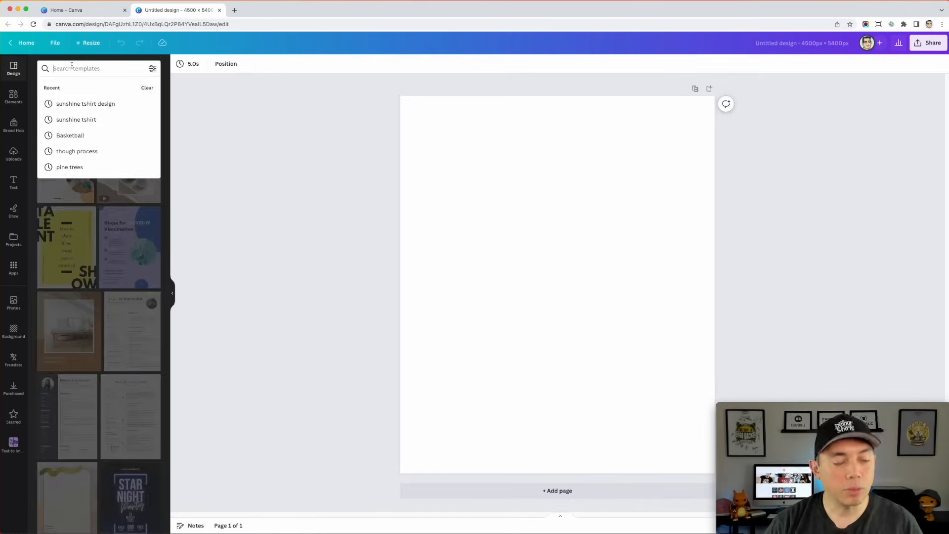
pyautogui.write('sunshi')
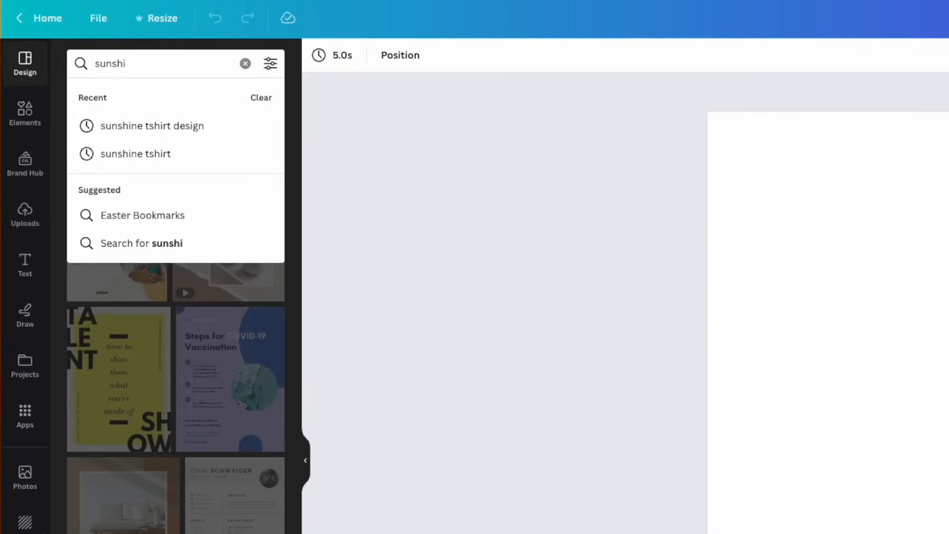
pyautogui.write('ne')
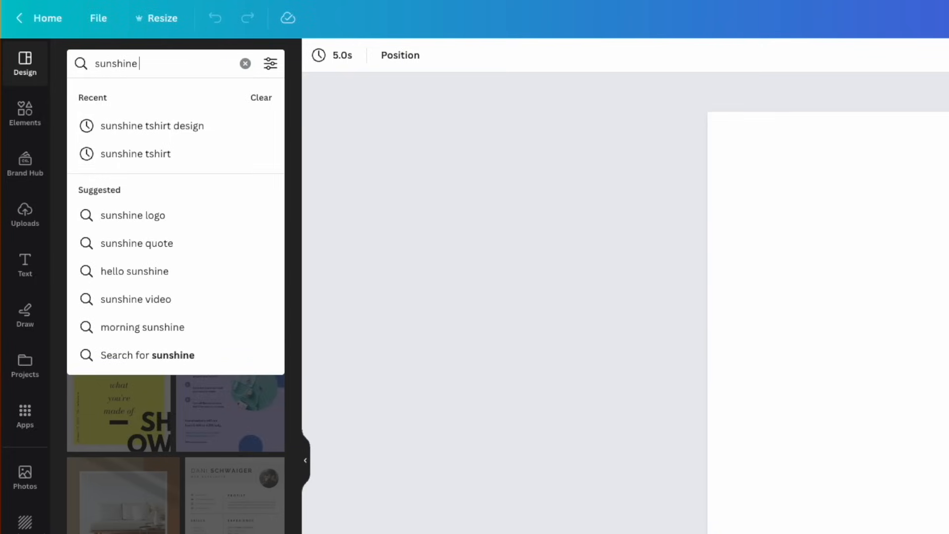
pyautogui.click(120, 121)
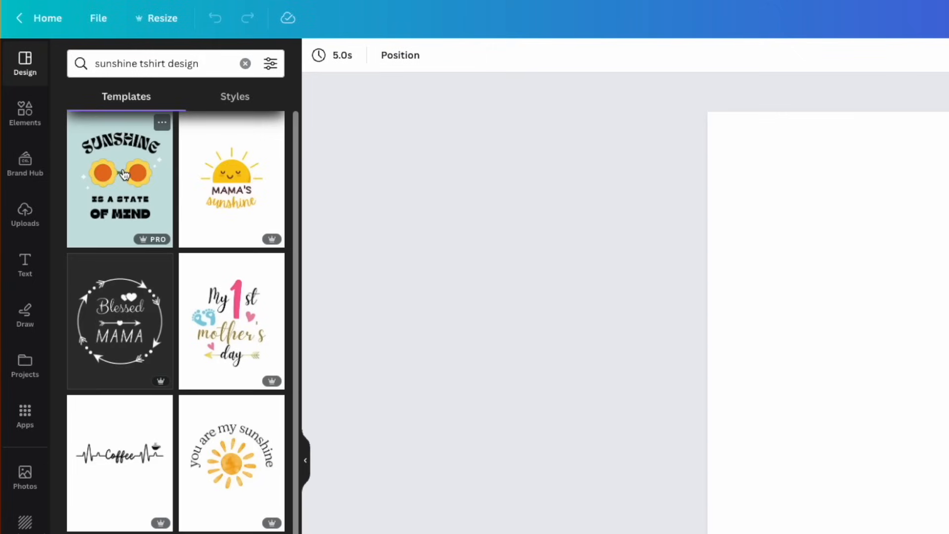
# - Browse the sunshine templates and apply the black "Great Vibes" sun-and-waves template to the blank page
pyautogui.scroll(-4, 219, 297)
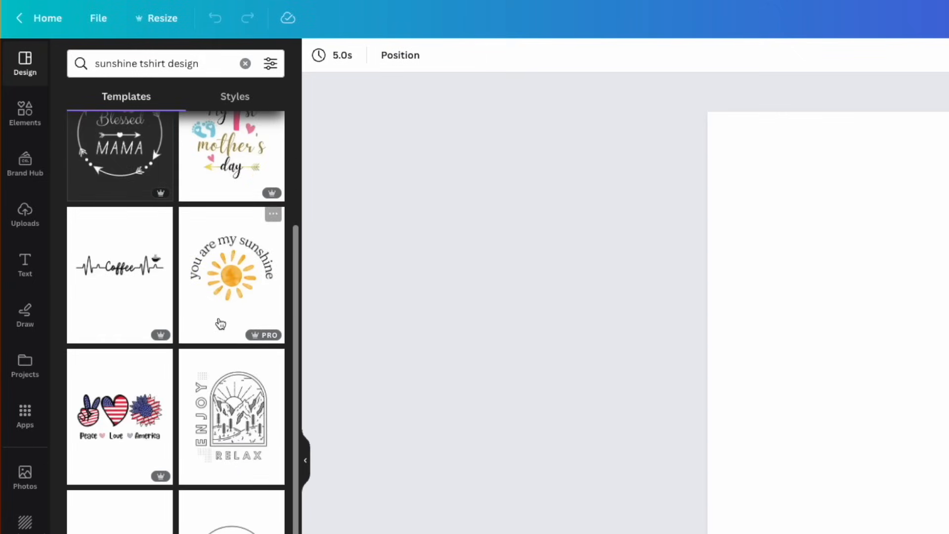
pyautogui.scroll(-3, 221, 326)
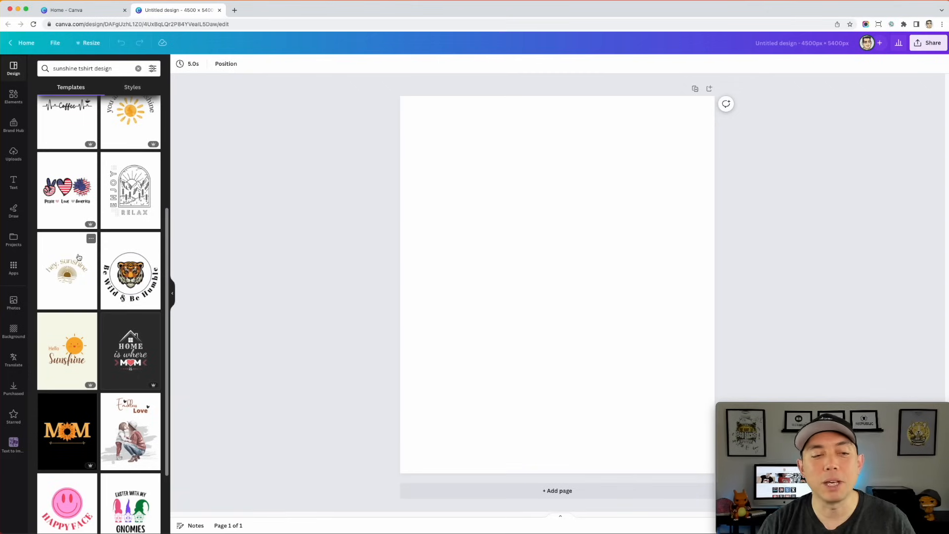
pyautogui.scroll(-1, 83, 264)
pyautogui.scroll(-10, 83, 263)
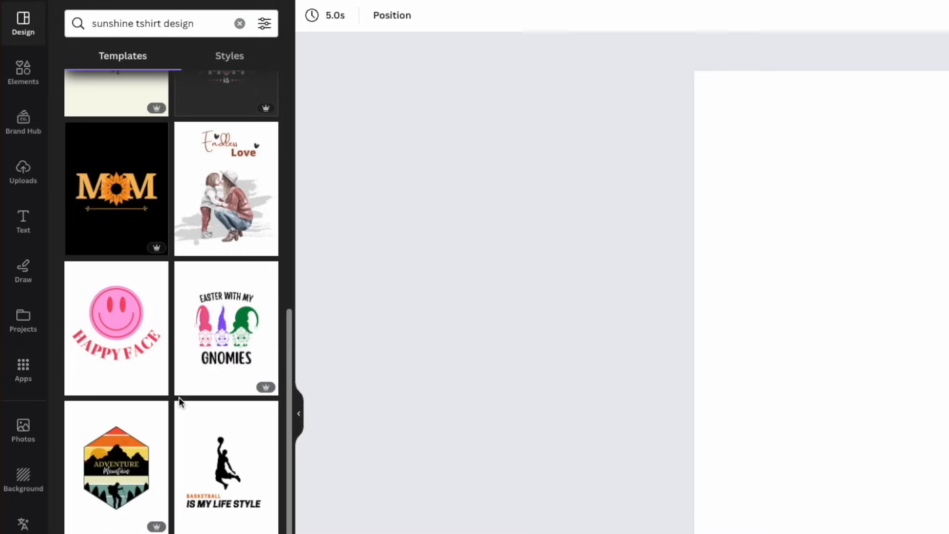
pyautogui.scroll(-12, 181, 402)
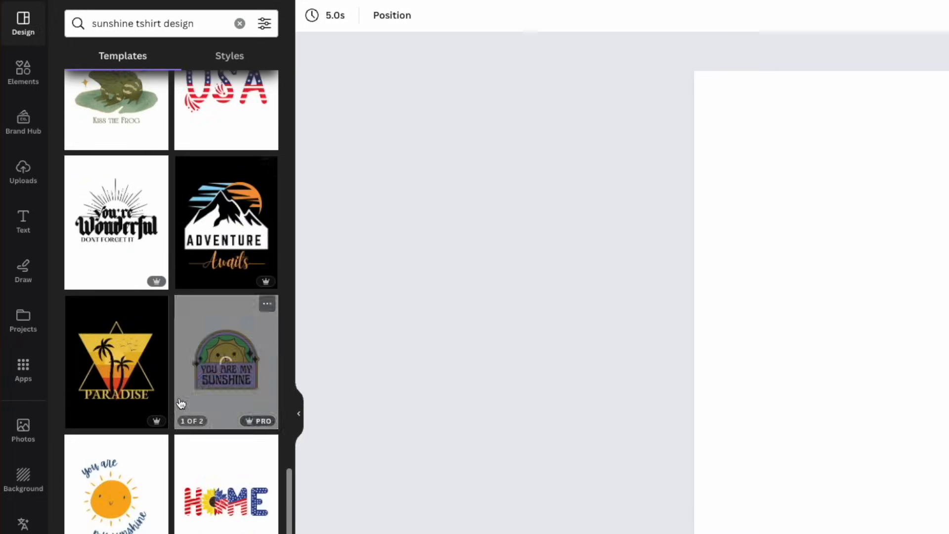
pyautogui.scroll(-10, 180, 402)
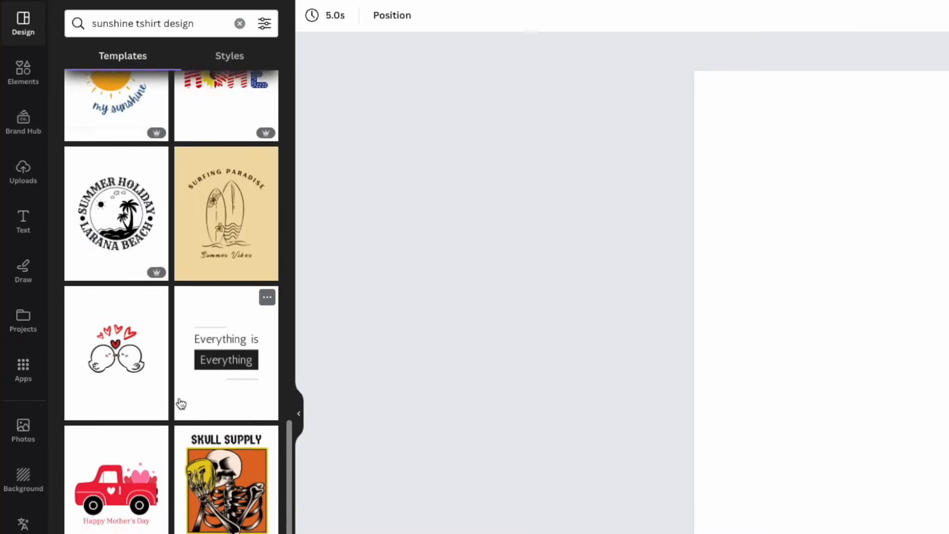
pyautogui.scroll(-5, 181, 404)
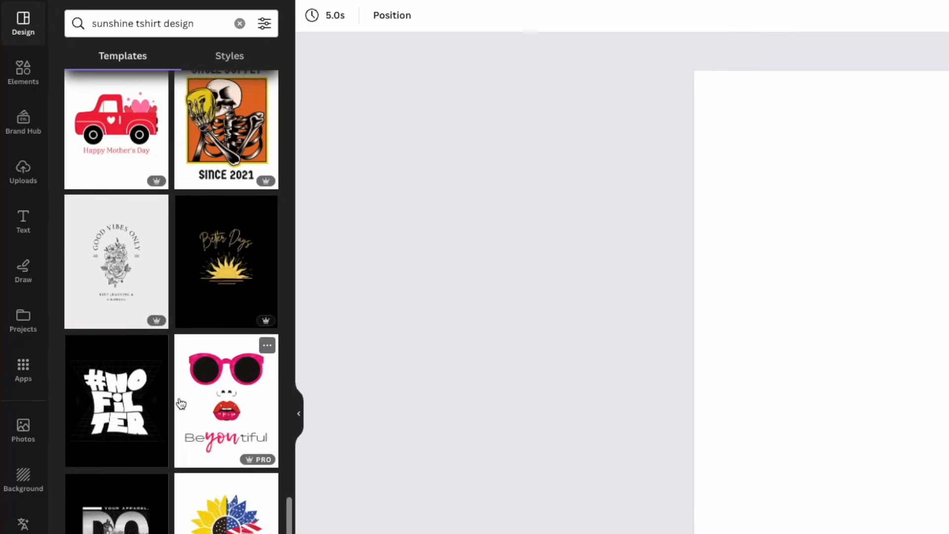
pyautogui.scroll(-6, 220, 434)
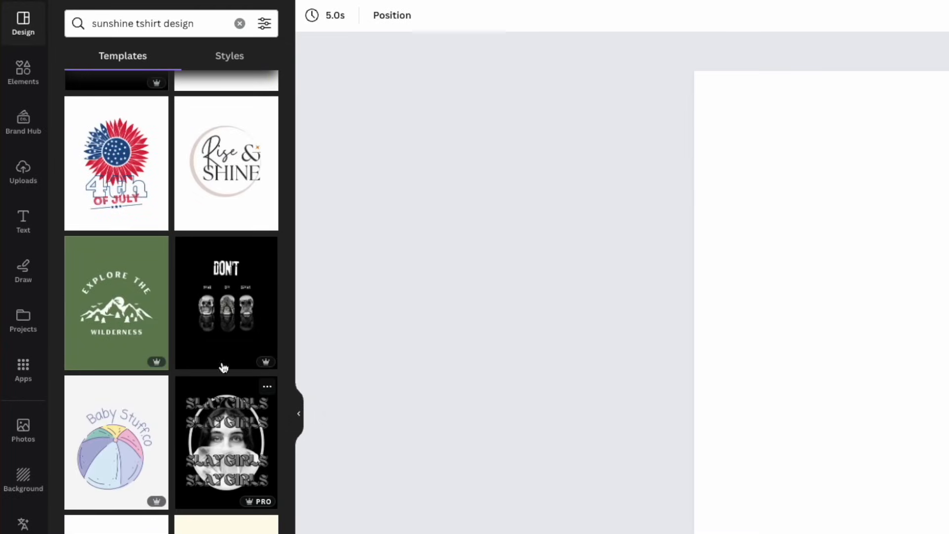
pyautogui.scroll(-3, 143, 423)
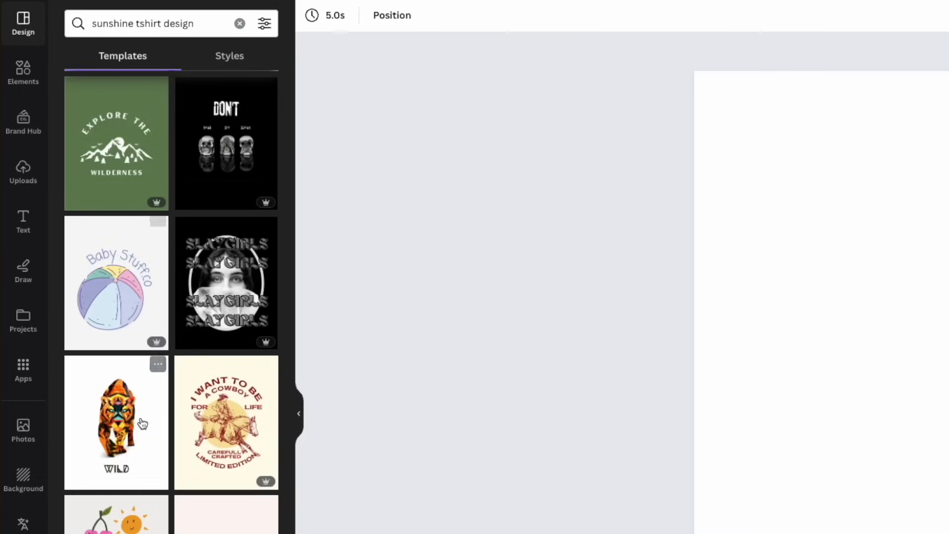
pyautogui.scroll(-8, 142, 423)
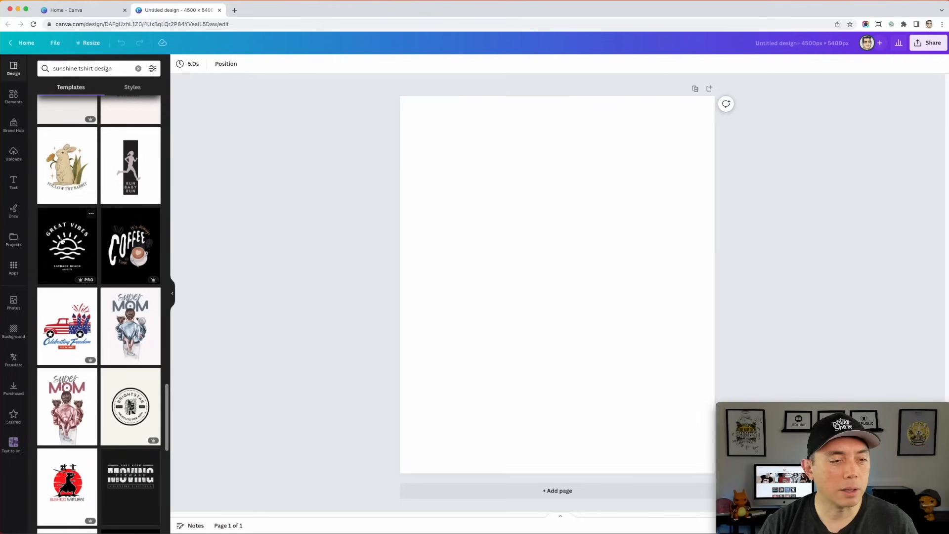
pyautogui.click(106, 324)
# - Replace the curved "GREAT VIBES" text above the sun with "NOTHING BUT"
pyautogui.click(602, 246)
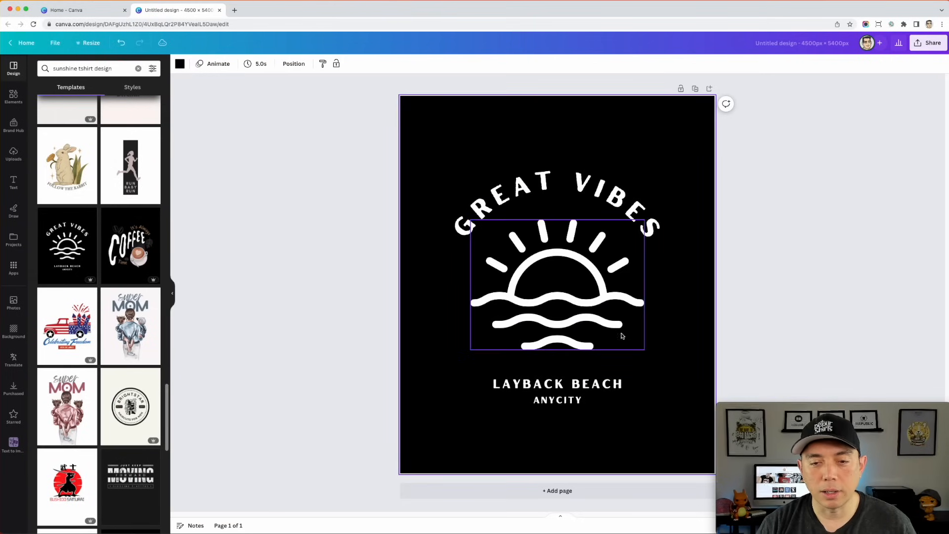
pyautogui.click(608, 193)
pyautogui.click(608, 193)
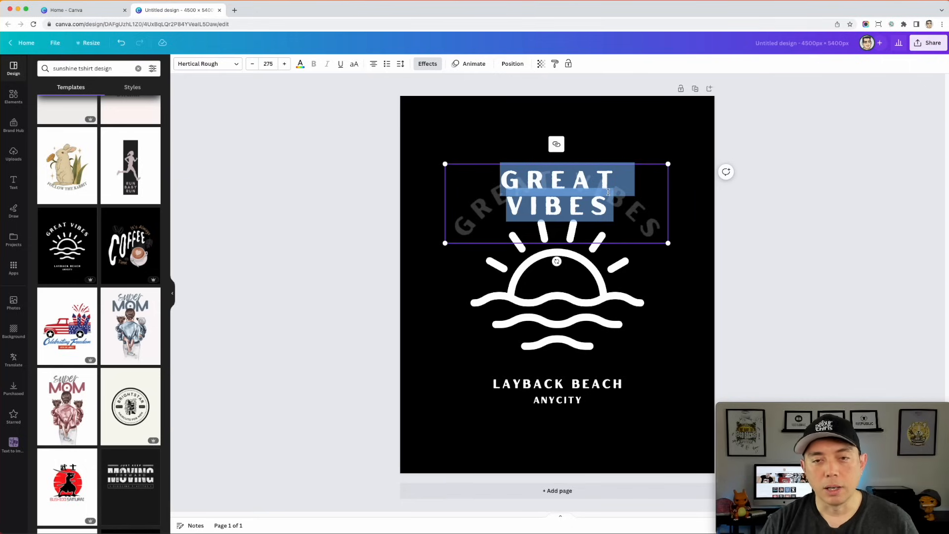
pyautogui.write('NOTHING BUT')
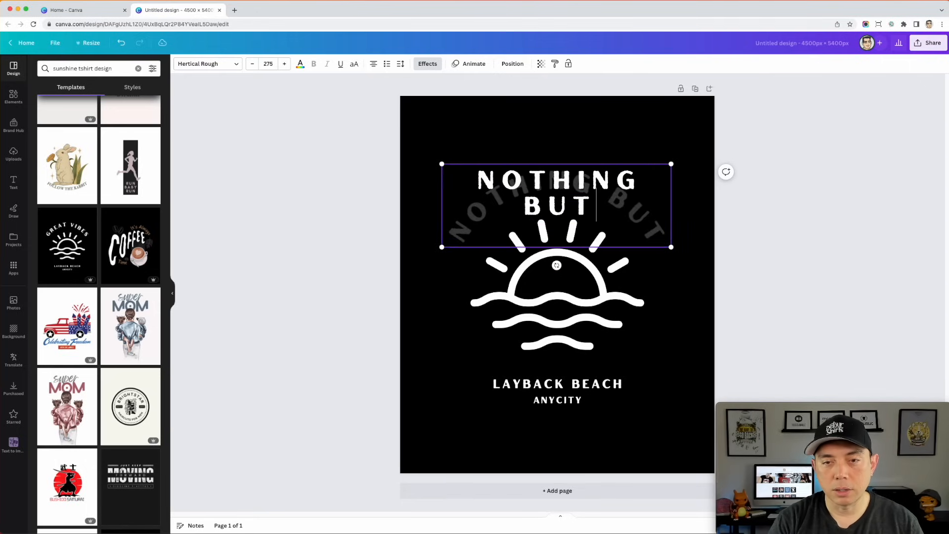
pyautogui.click(794, 230)
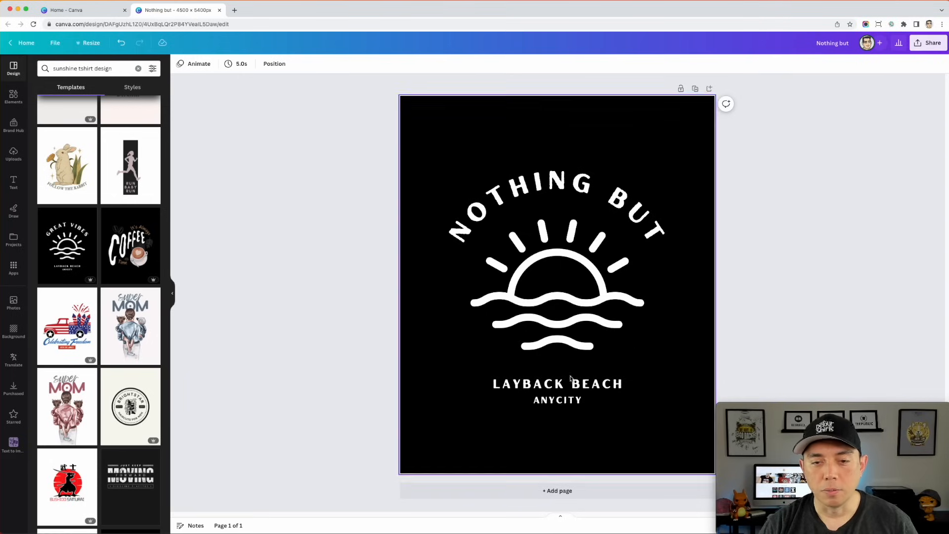
# - Delete the "LAYBACK BEACH" and "ANYCITY" text lines below the waves
pyautogui.click(527, 386)
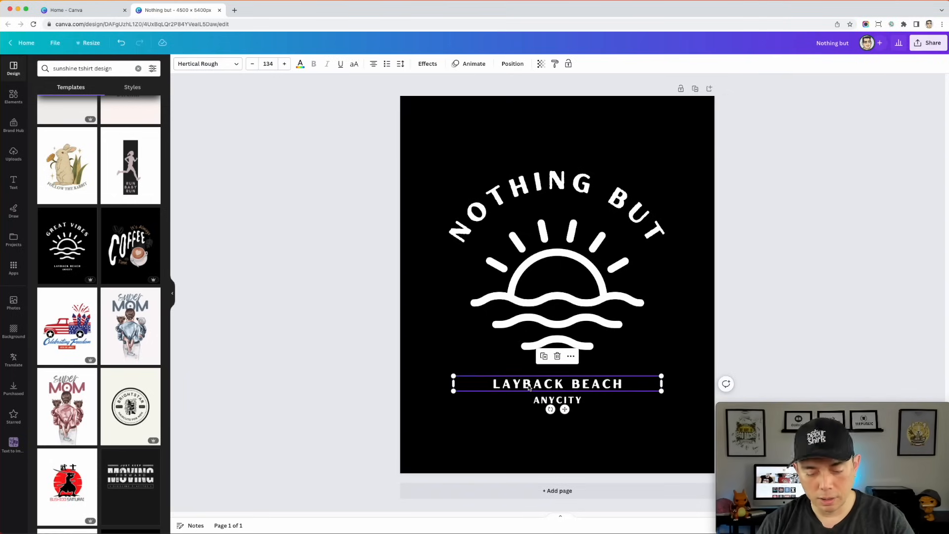
pyautogui.press('BackSpace')
pyautogui.click(558, 400)
pyautogui.press('BackSpace')
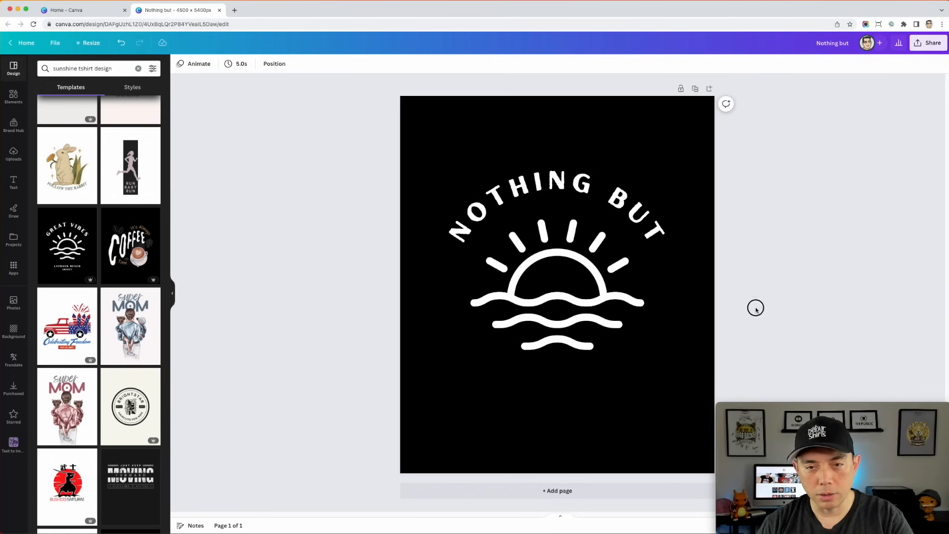
# - Browse the font combinations and add the red script "Stay Fearless" one to the page
pyautogui.click(13, 96)
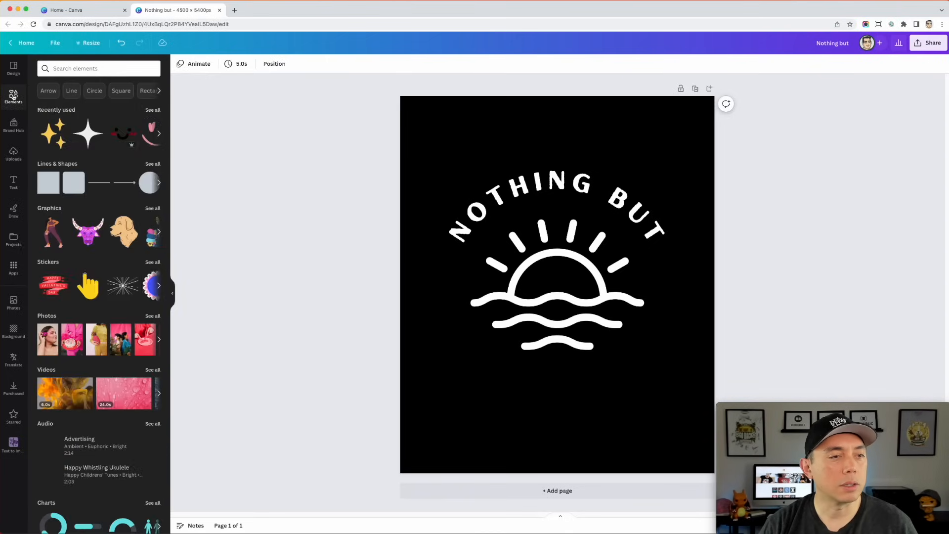
pyautogui.click(15, 181)
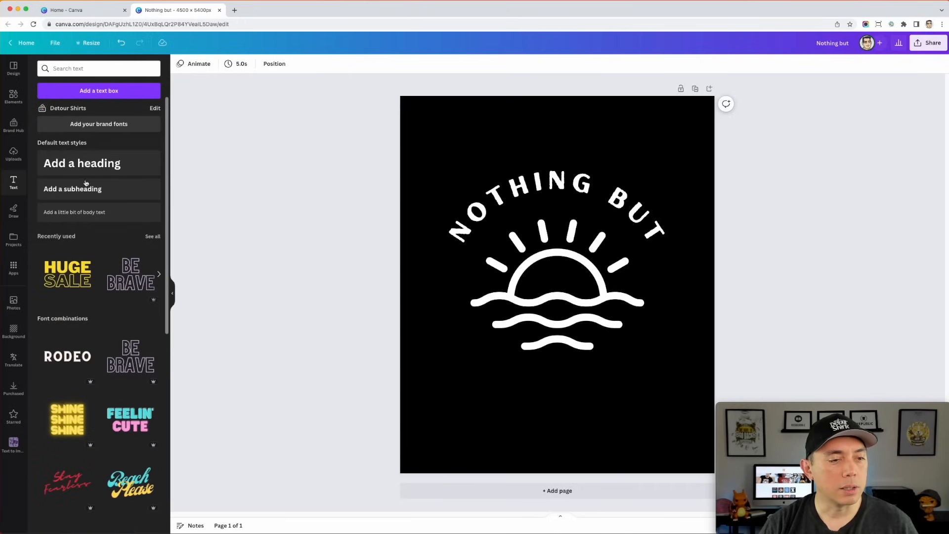
pyautogui.scroll(-2, 91, 243)
pyautogui.scroll(-4, 92, 243)
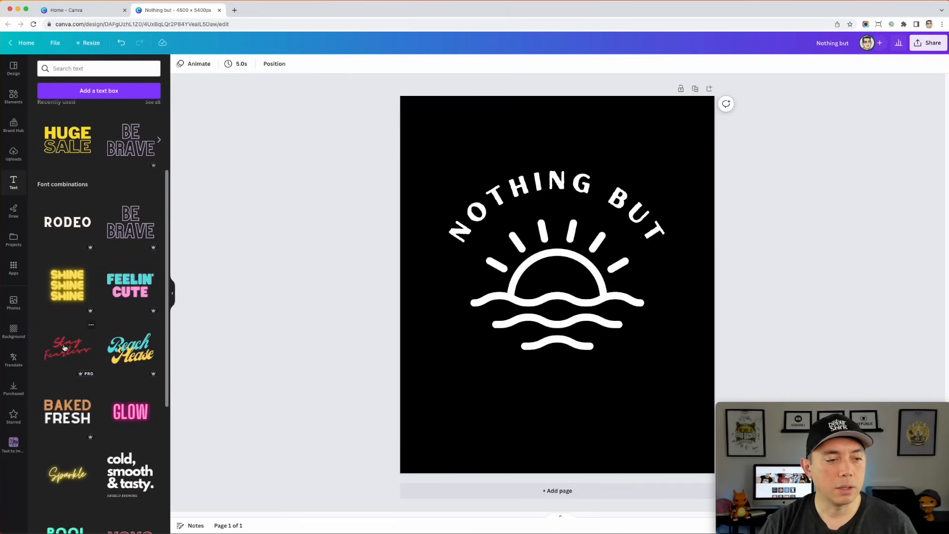
pyautogui.click(67, 341)
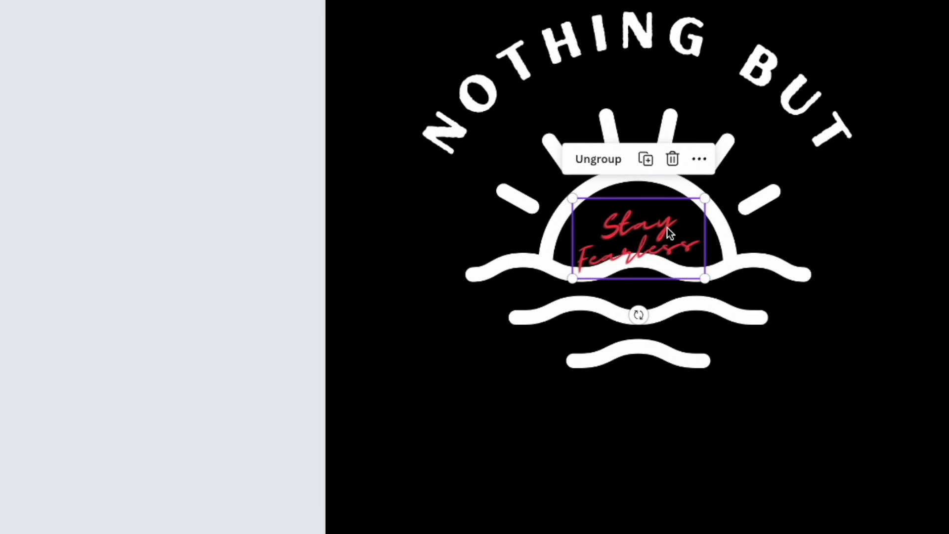
# - Separate the "Stay Fearless" text, move "Stay" below the waves and delete "Fearless"
pyautogui.click(572, 279)
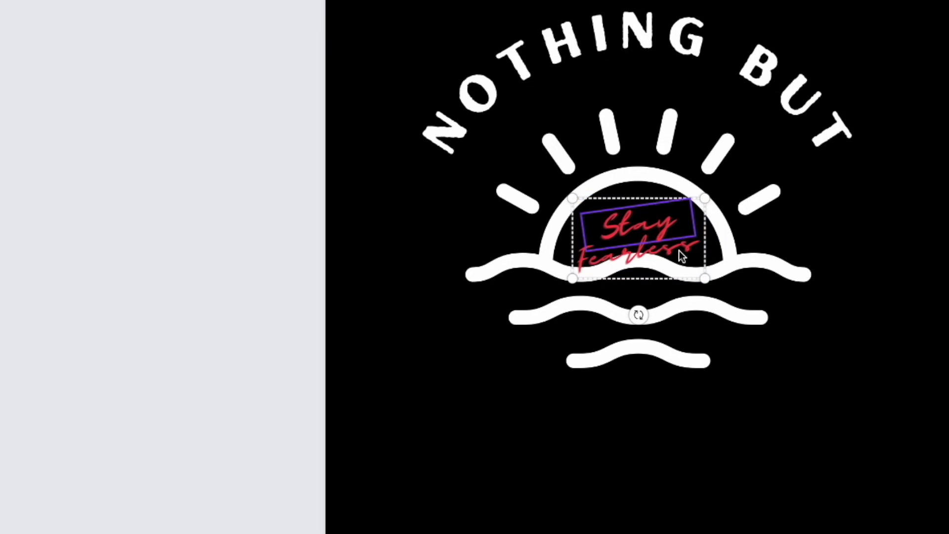
pyautogui.click(679, 251)
pyautogui.keyDown('shift'); pyautogui.click(648, 231); pyautogui.keyUp('shift')
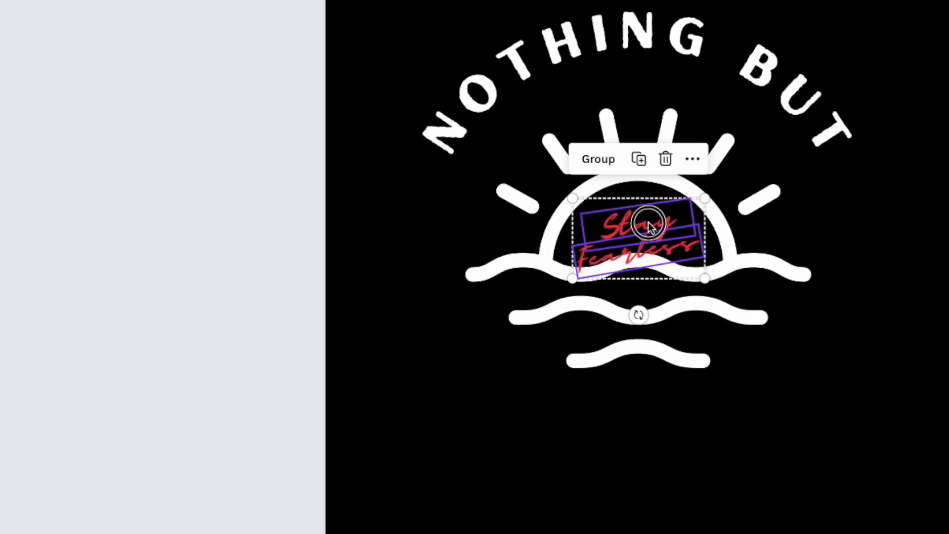
pyautogui.click(690, 316)
pyautogui.click(651, 227)
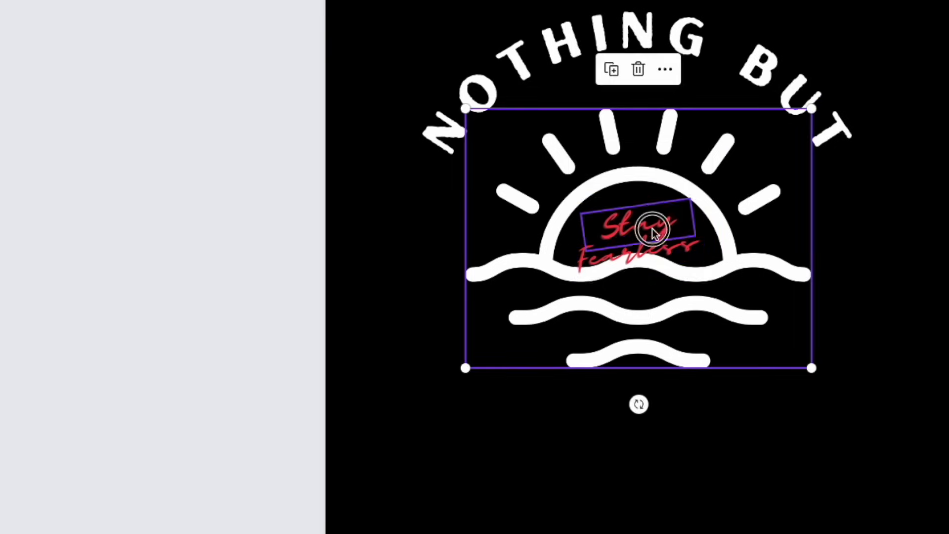
pyautogui.moveTo(650, 242); pyautogui.dragTo(606, 461)
pyautogui.click(645, 253)
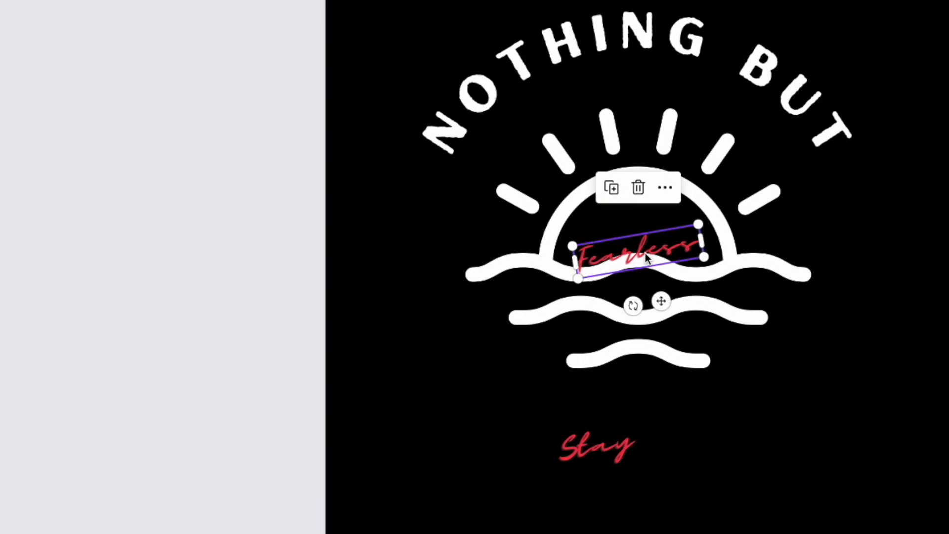
pyautogui.press('Delete')
# - Replace "Stay" with "Sunshine" and widen its text box so the word fits on one line
pyautogui.click(599, 437)
pyautogui.click(599, 437)
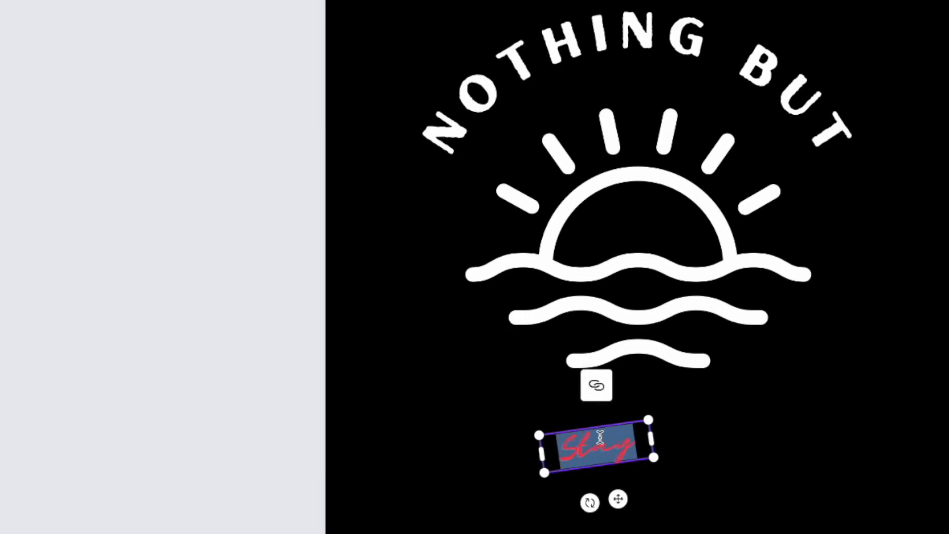
pyautogui.write('Sunsh')
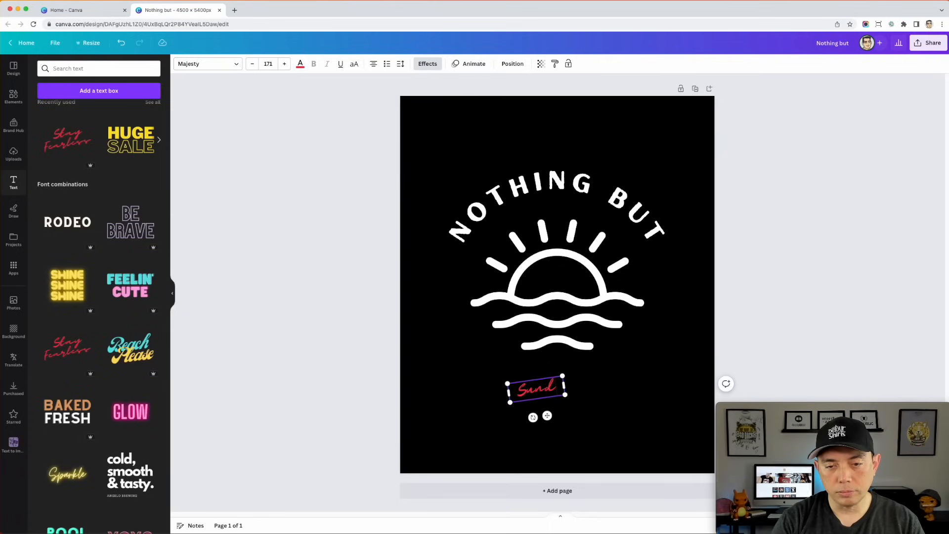
pyautogui.write('ine')
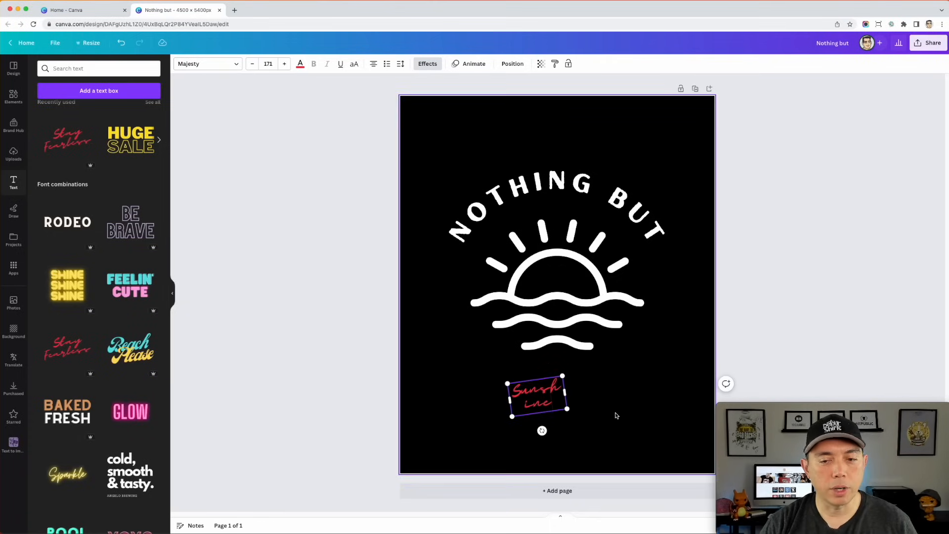
pyautogui.moveTo(568, 392); pyautogui.dragTo(637, 367)
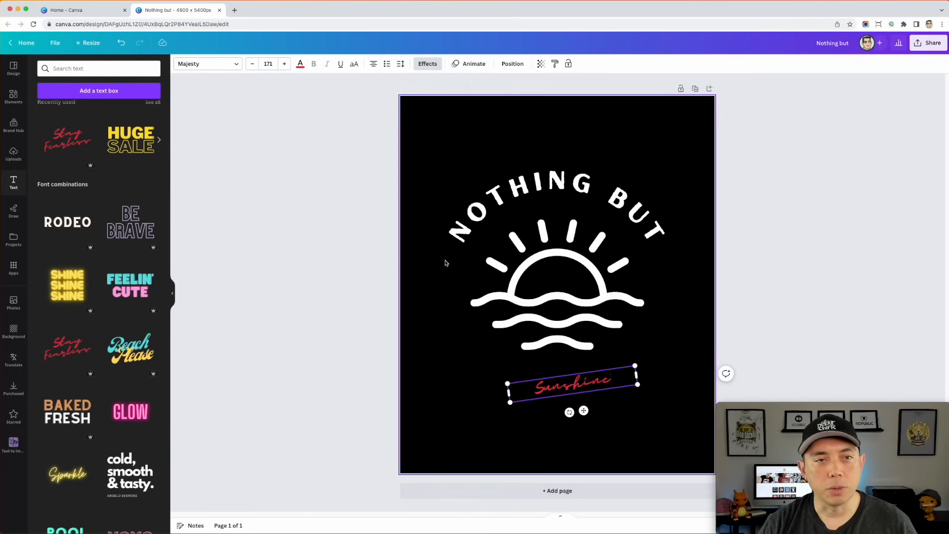
pyautogui.click(428, 64)
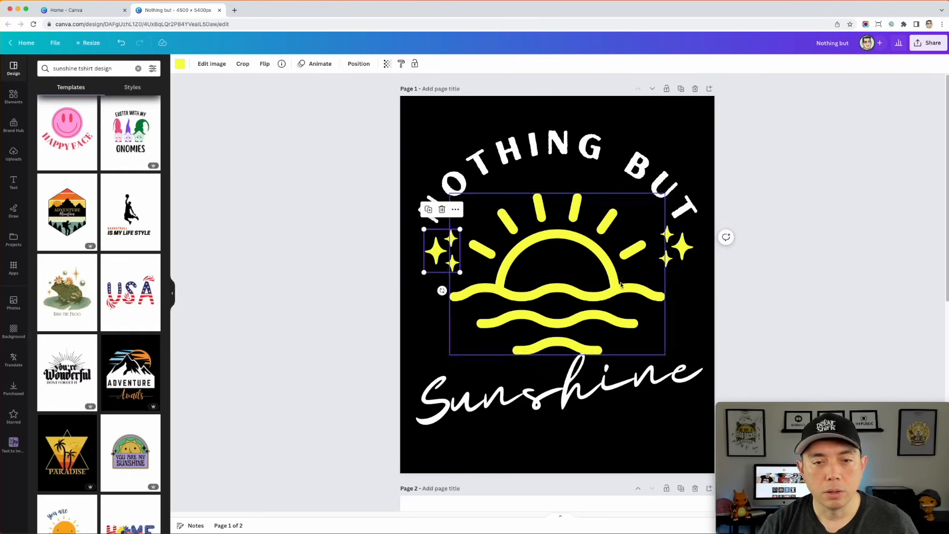
# - Download only page 1 of the design as a PNG with a transparent background
pyautogui.click(767, 280)
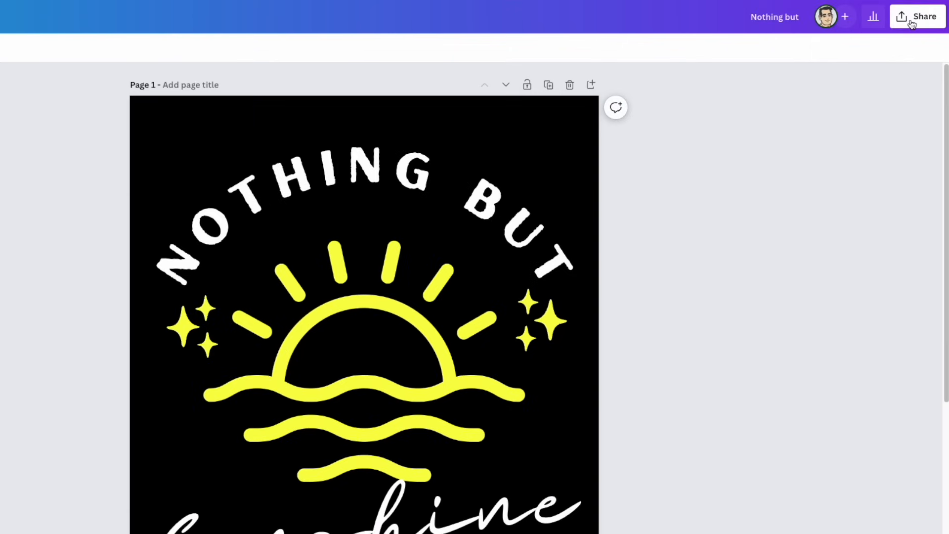
pyautogui.click(912, 24)
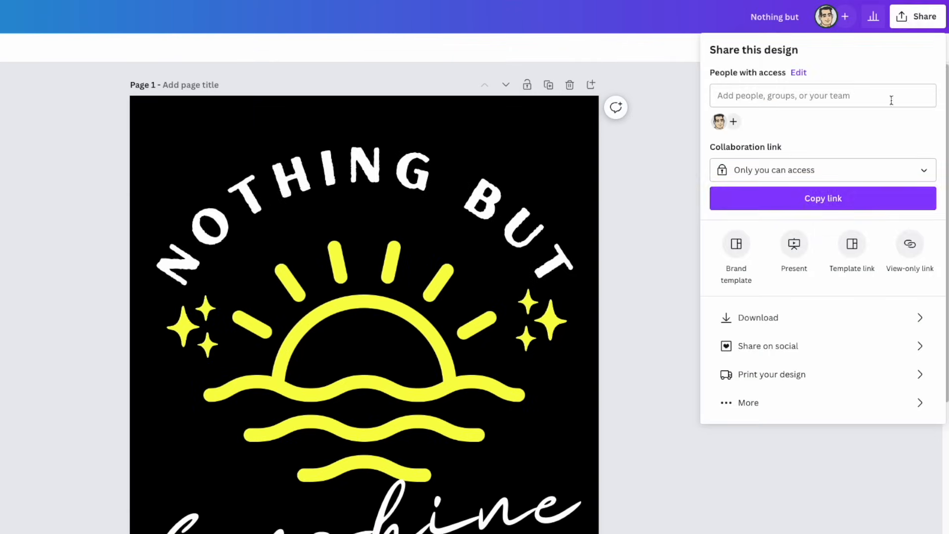
pyautogui.click(779, 319)
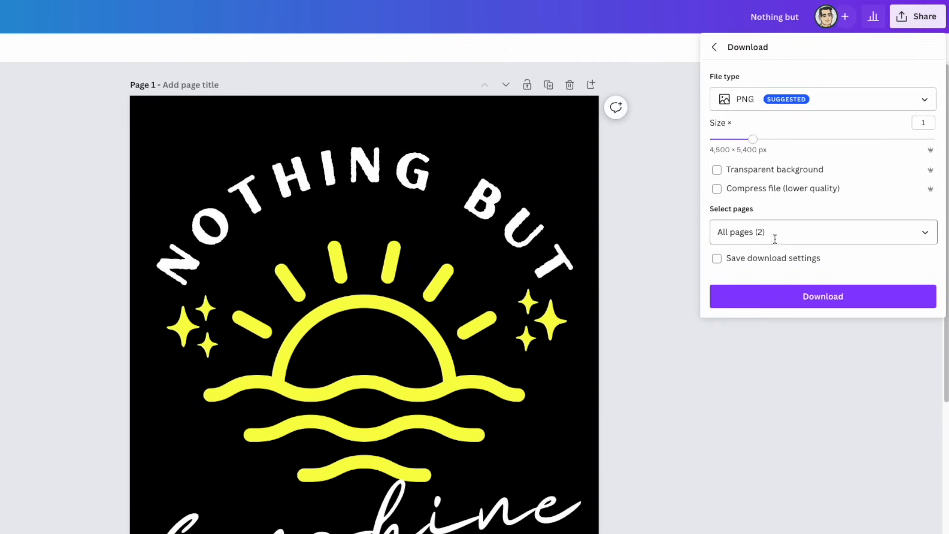
pyautogui.click(791, 233)
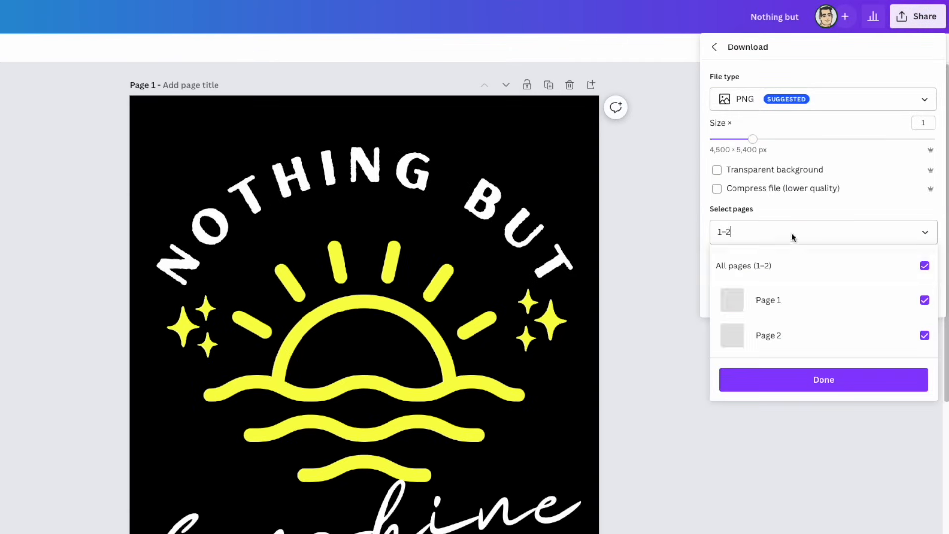
pyautogui.click(924, 266)
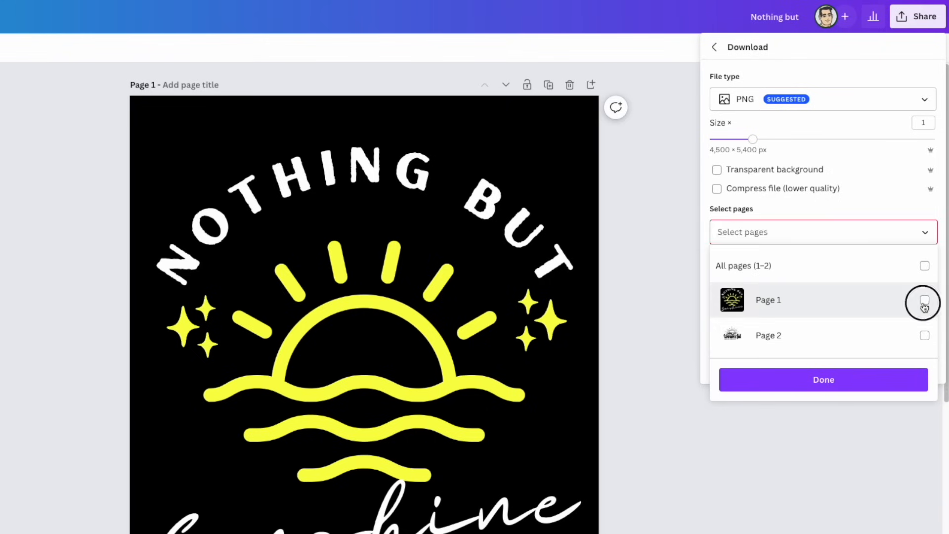
pyautogui.click(925, 300)
pyautogui.click(742, 187)
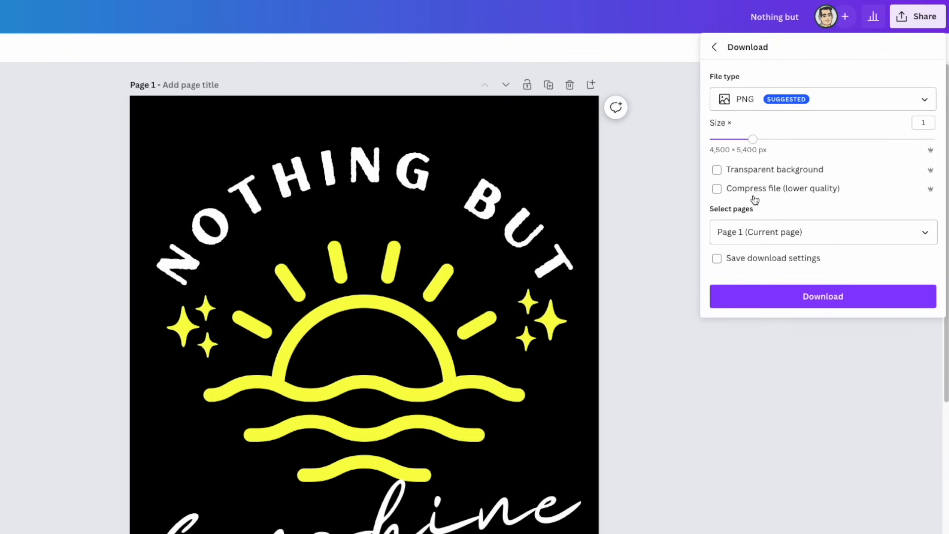
pyautogui.click(716, 170)
pyautogui.click(833, 299)
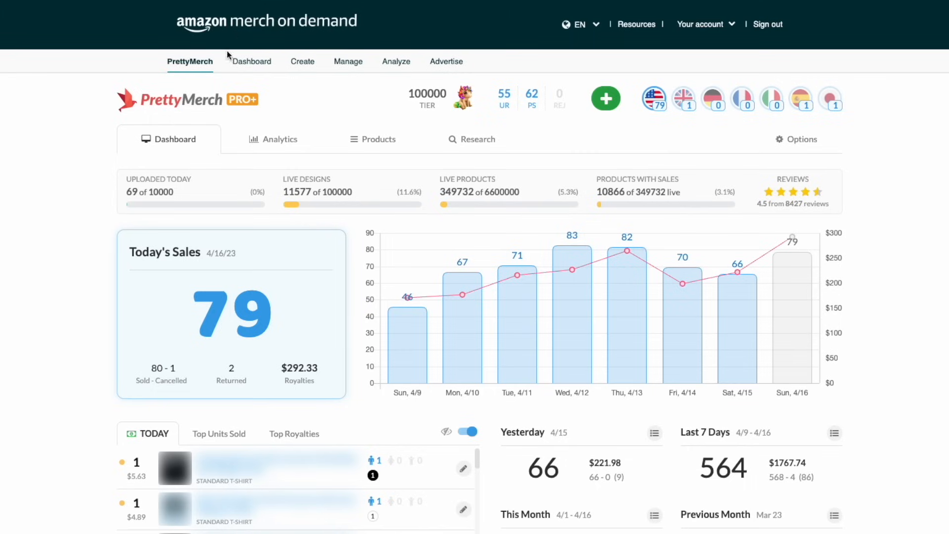
# - Switch to Amazon Merch on Demand, start creating new products and upload the "Nothing But Sunshine" artwork
pyautogui.click(250, 64)
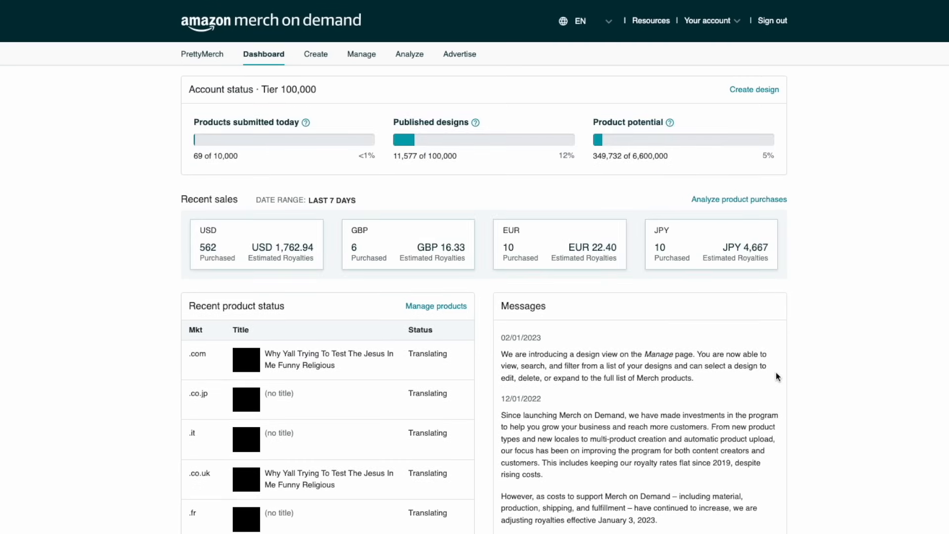
pyautogui.click(315, 58)
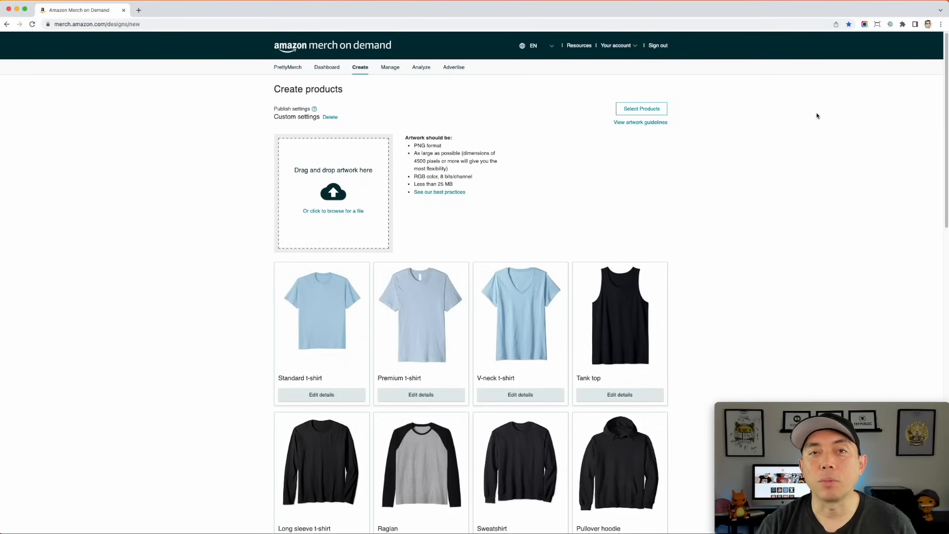
pyautogui.moveTo(469, 207); pyautogui.dragTo(341, 188)
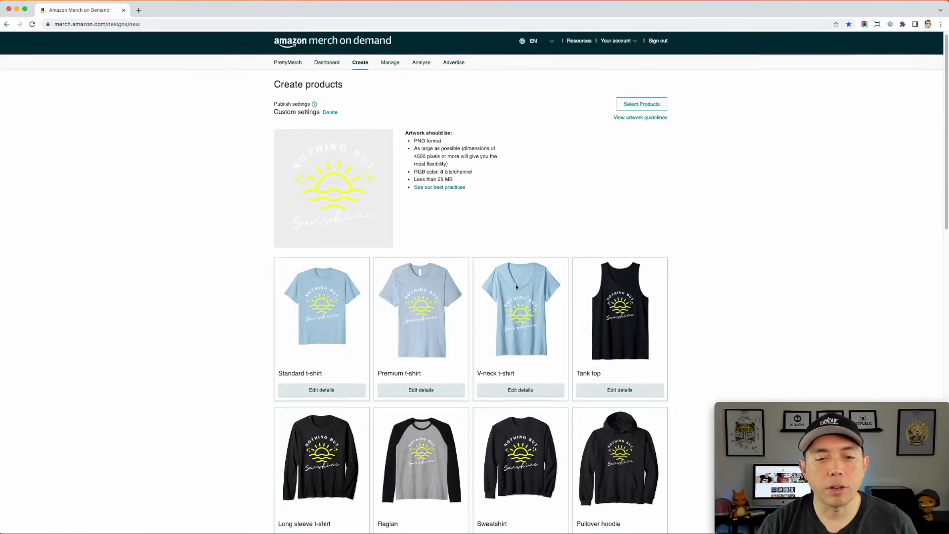
# - Look over the product mockups and open the selection of products and marketplaces
pyautogui.scroll(-2, 425, 287)
pyautogui.scroll(2, 464, 236)
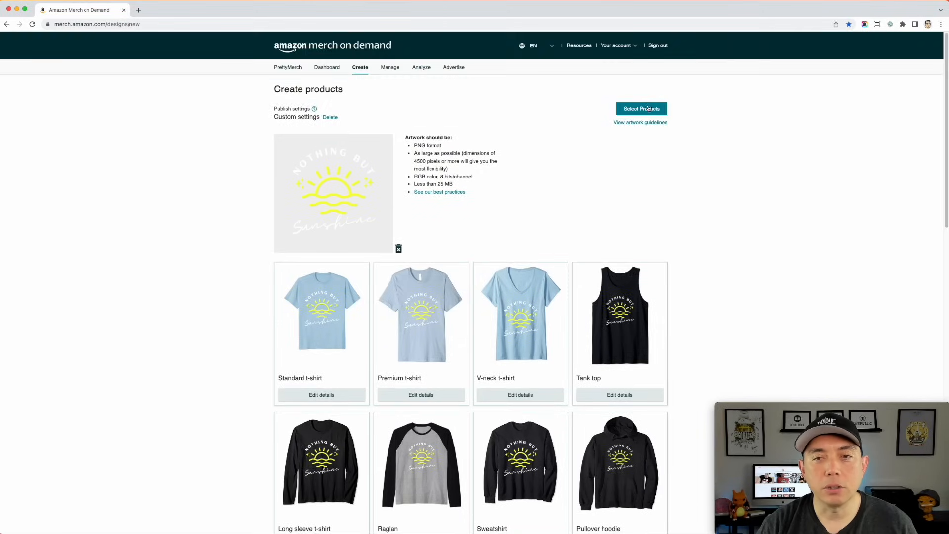
pyautogui.click(646, 110)
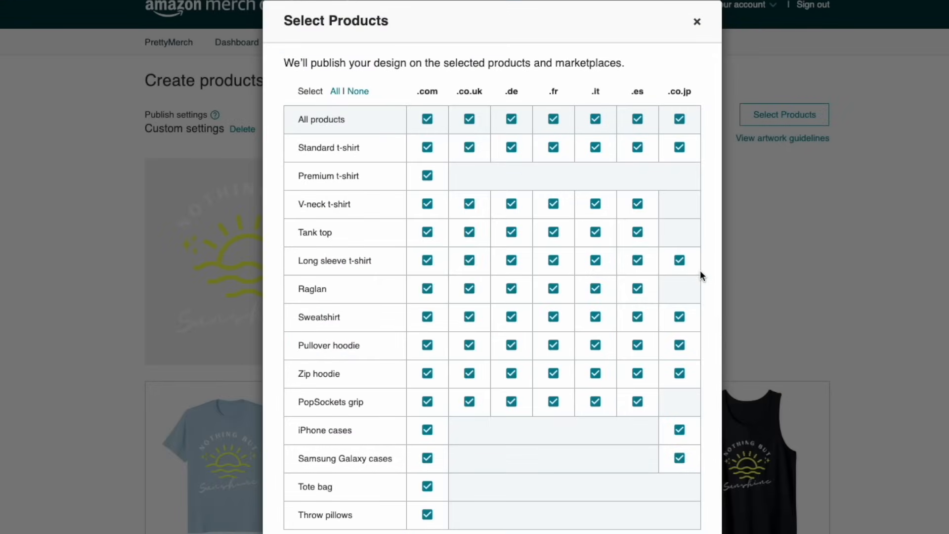
# - Try excluding all products from .com, .co.uk and .de, clear the whole selection, and reselect everything
pyautogui.click(426, 120)
pyautogui.click(469, 120)
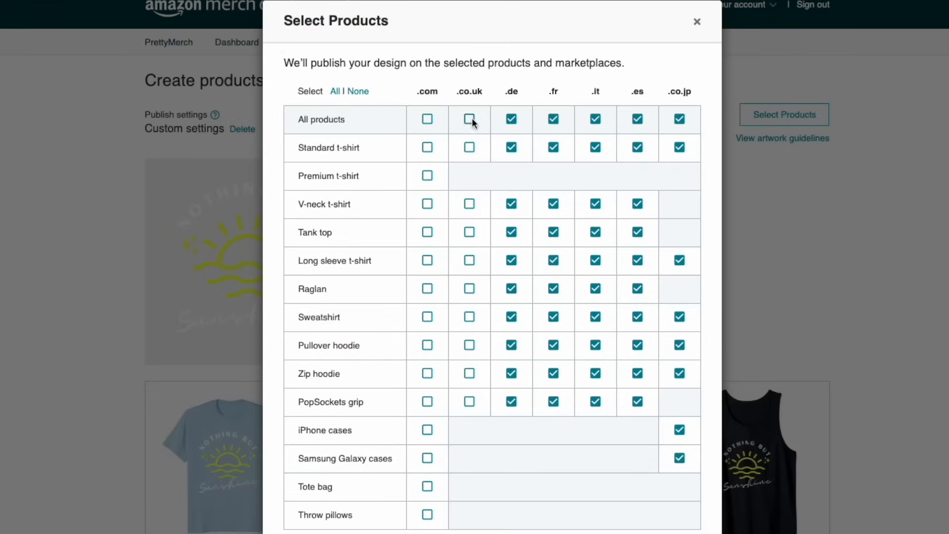
pyautogui.click(513, 119)
pyautogui.click(340, 92)
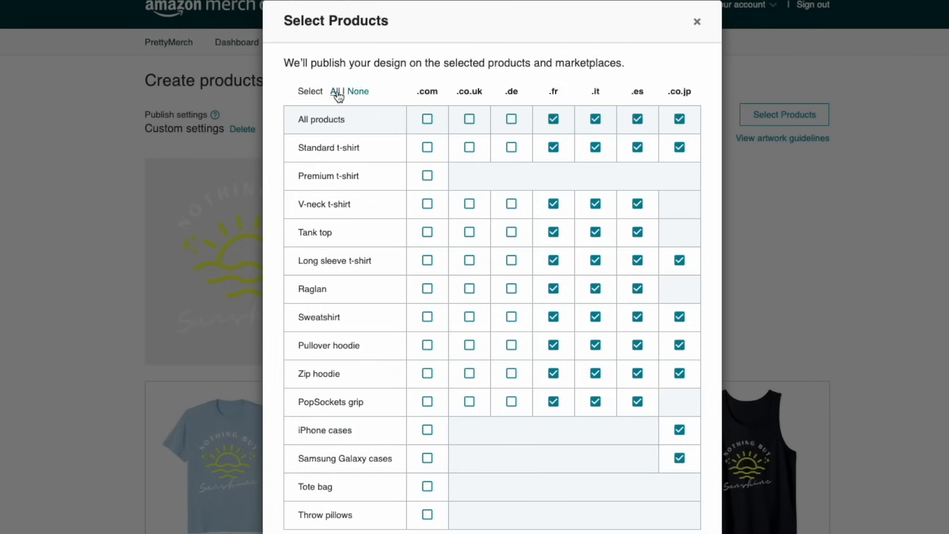
pyautogui.click(356, 92)
pyautogui.click(336, 91)
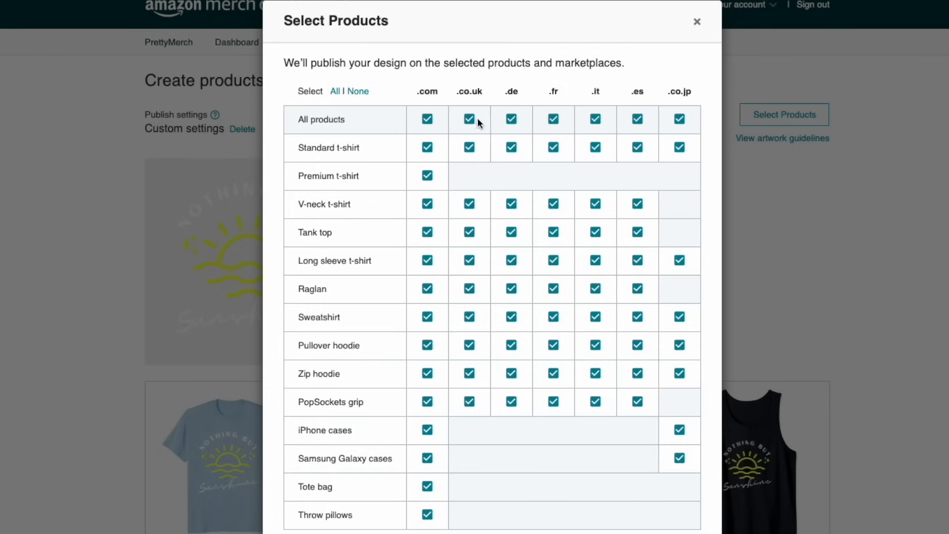
# - Try excluding all products from .co.jp, .es, .it and .fr, and restore the full selection
pyautogui.click(679, 119)
pyautogui.click(638, 119)
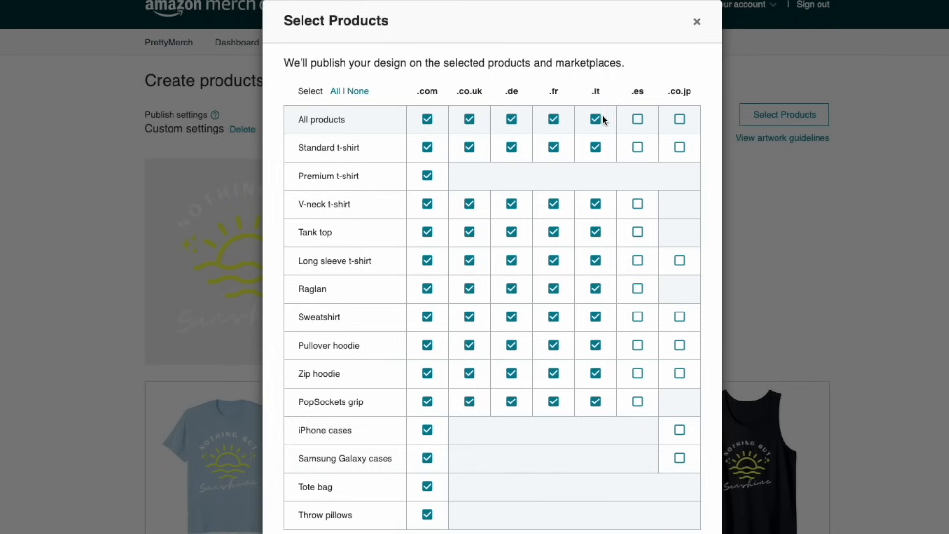
pyautogui.click(596, 119)
pyautogui.click(553, 119)
pyautogui.click(338, 93)
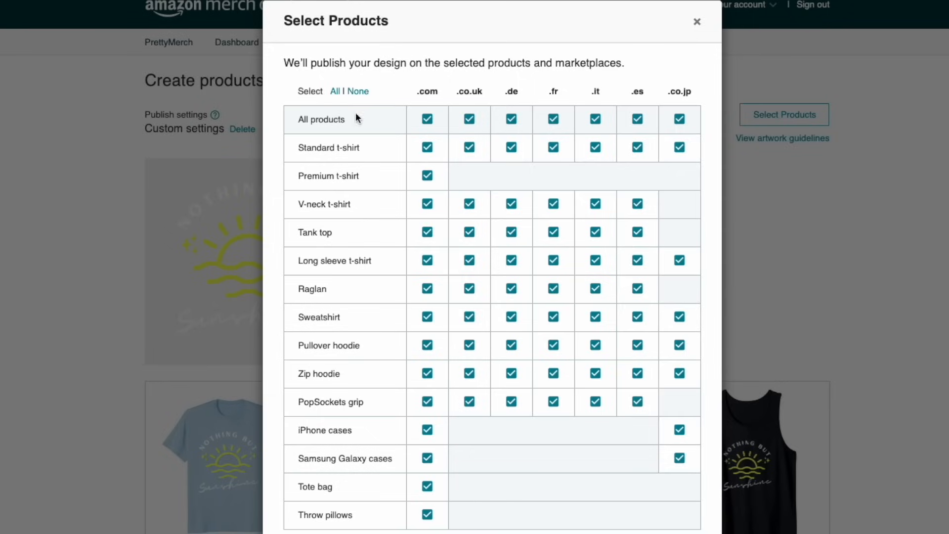
# - Try limiting publication to selected .com products, extend it to all .com products, and reselect every product and marketplace
pyautogui.click(426, 119)
pyautogui.click(358, 93)
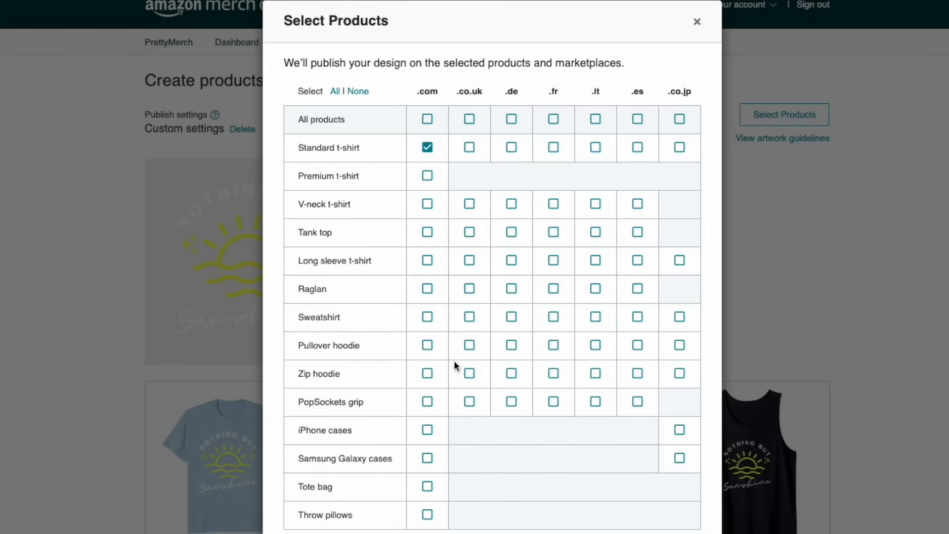
pyautogui.click(427, 345)
pyautogui.click(427, 118)
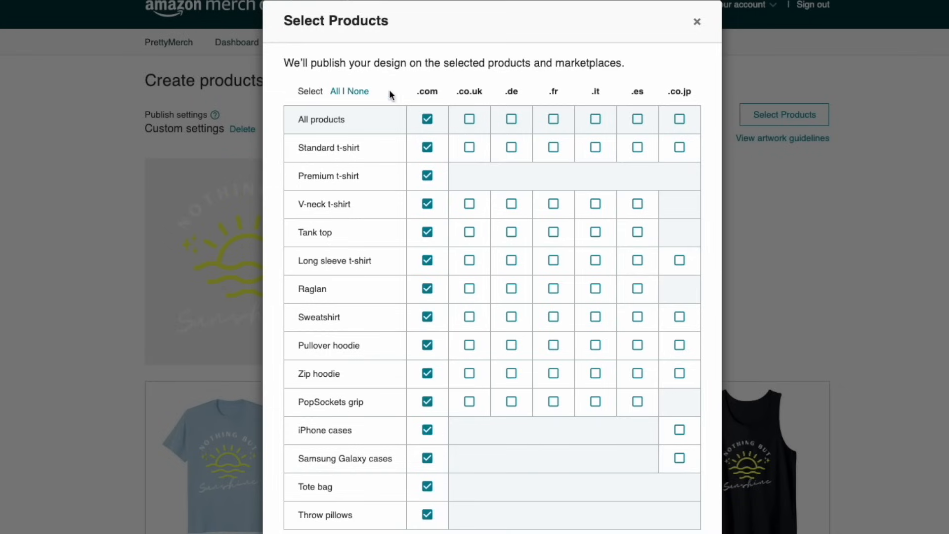
pyautogui.click(337, 94)
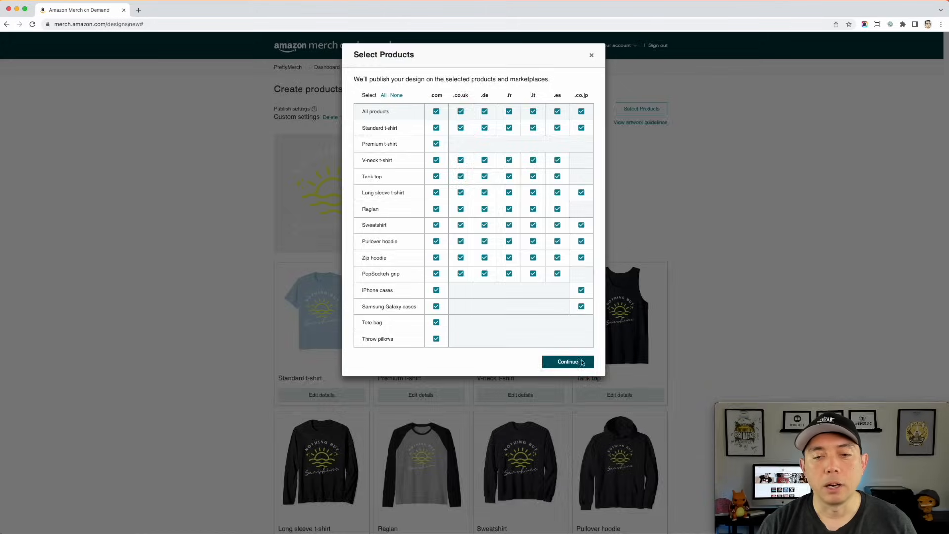
# - Confirm the product and marketplace selection and open the Standard t-shirt's details
pyautogui.click(655, 533)
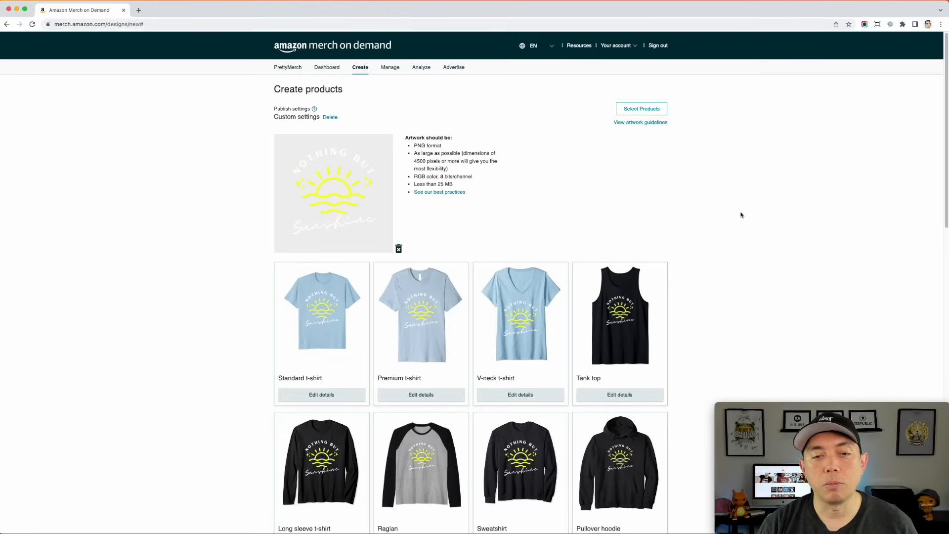
pyautogui.scroll(-3, 244, 161)
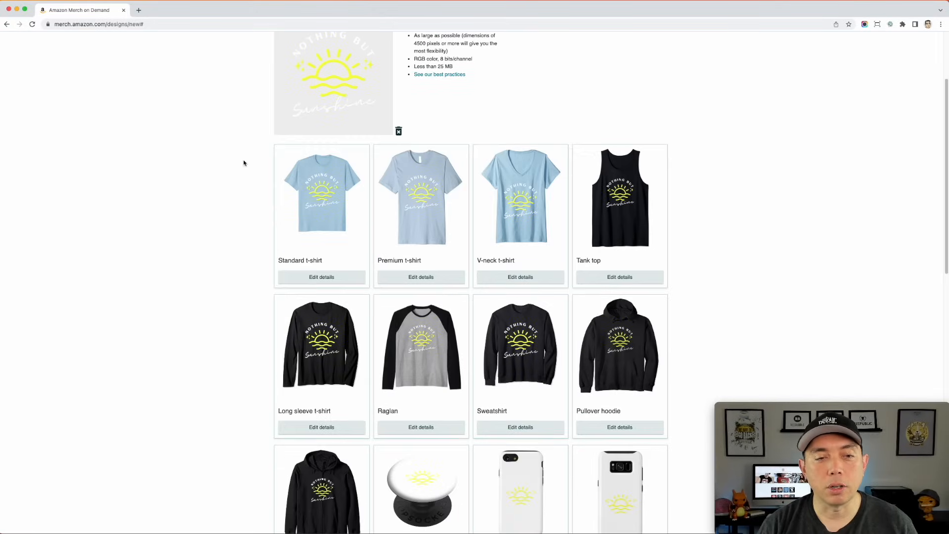
pyautogui.click(332, 277)
pyautogui.scroll(-3, 332, 239)
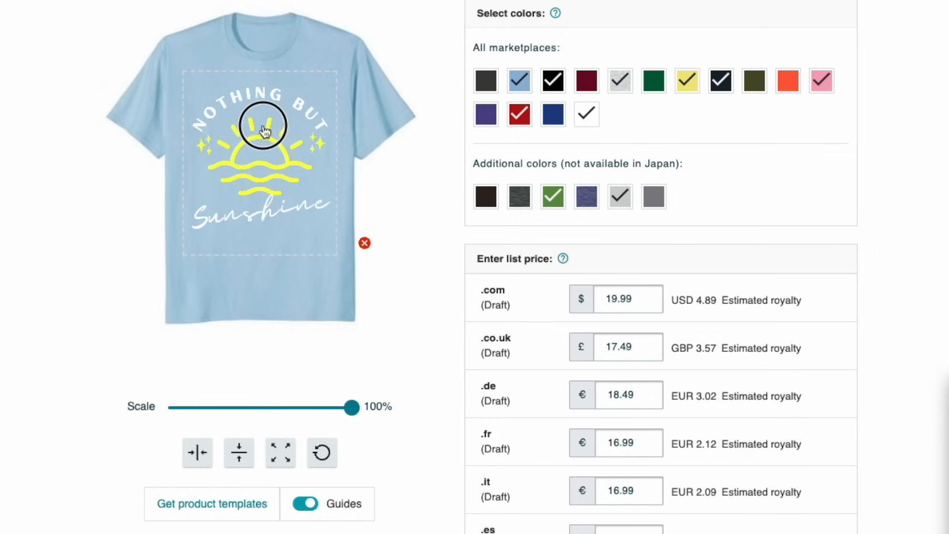
# - Move the design near the top of the Standard t-shirt's print area and scale it to 95%
pyautogui.moveTo(265, 131); pyautogui.dragTo(266, 119)
pyautogui.click(352, 408)
pyautogui.moveTo(352, 408)
pyautogui.mouseDown()
pyautogui.moveTo(282, 408)
pyautogui.moveTo(351, 410)
pyautogui.mouseUp()
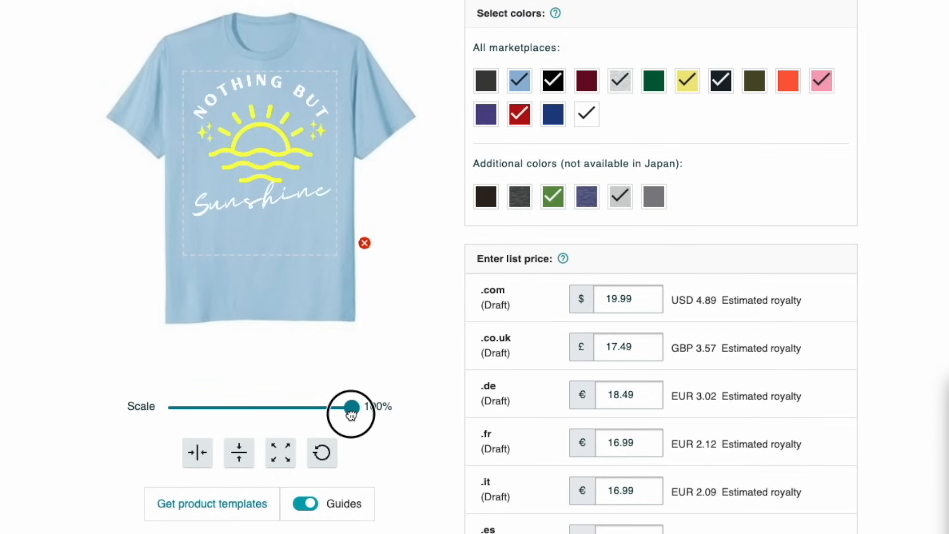
pyautogui.moveTo(351, 414); pyautogui.dragTo(350, 413)
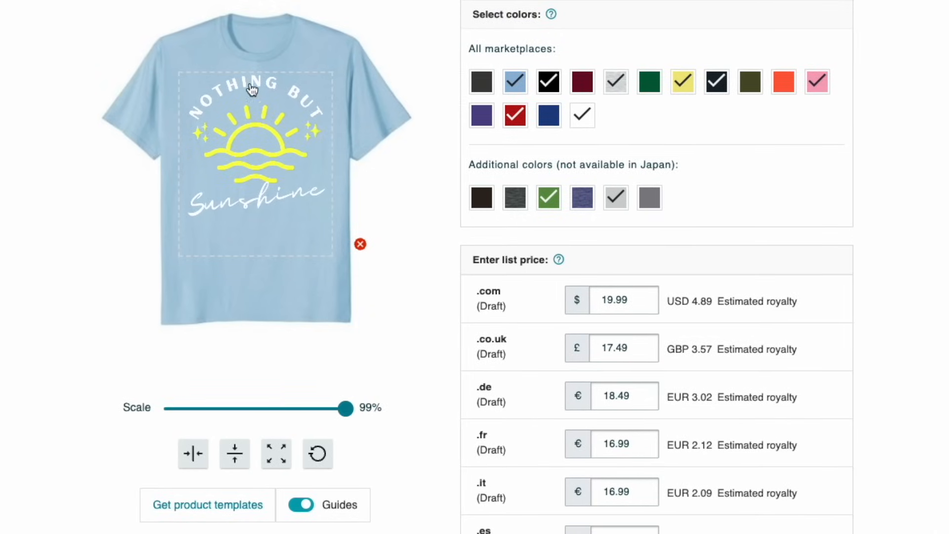
pyautogui.moveTo(252, 89); pyautogui.dragTo(253, 93)
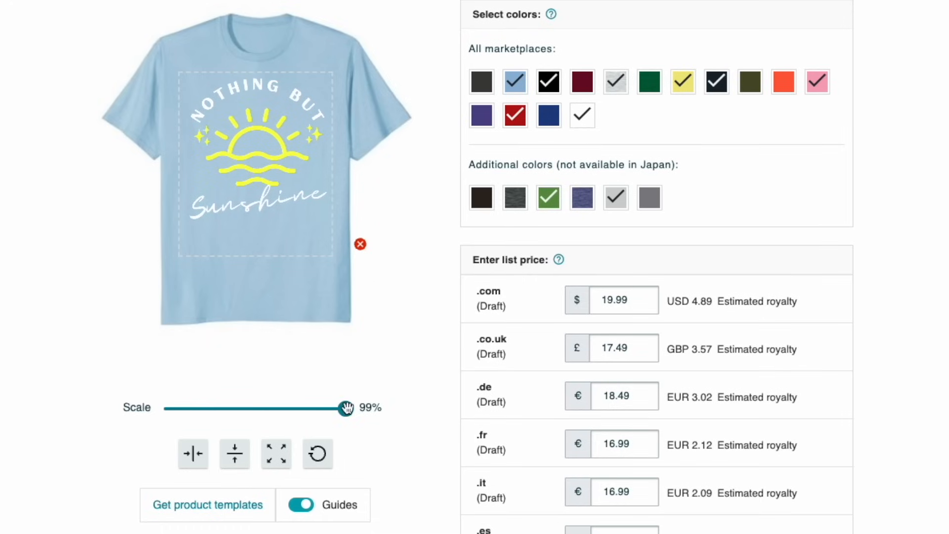
pyautogui.moveTo(346, 408); pyautogui.dragTo(338, 409)
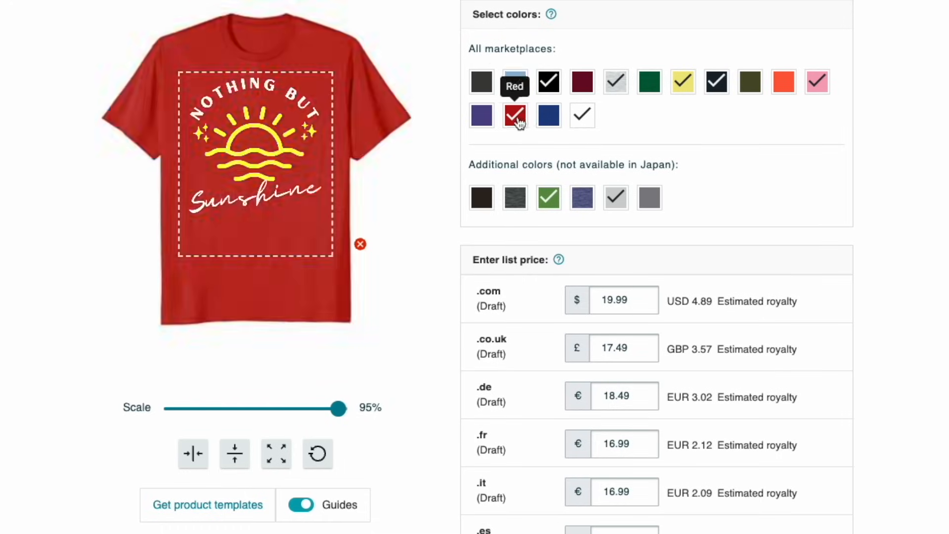
# - Deselect all of the Standard t-shirt's preselected colors except black
pyautogui.click(726, 86)
pyautogui.click(815, 86)
pyautogui.click(613, 204)
pyautogui.click(553, 204)
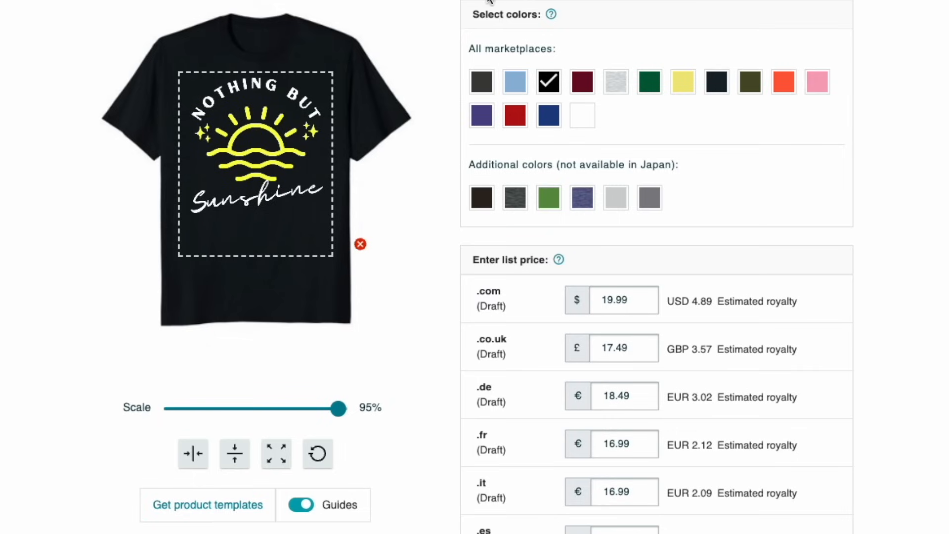
# - Add Asphalt Grey, Cranberry Red and Kelly Green to the Standard t-shirt's colors
pyautogui.scroll(1, 508, 50)
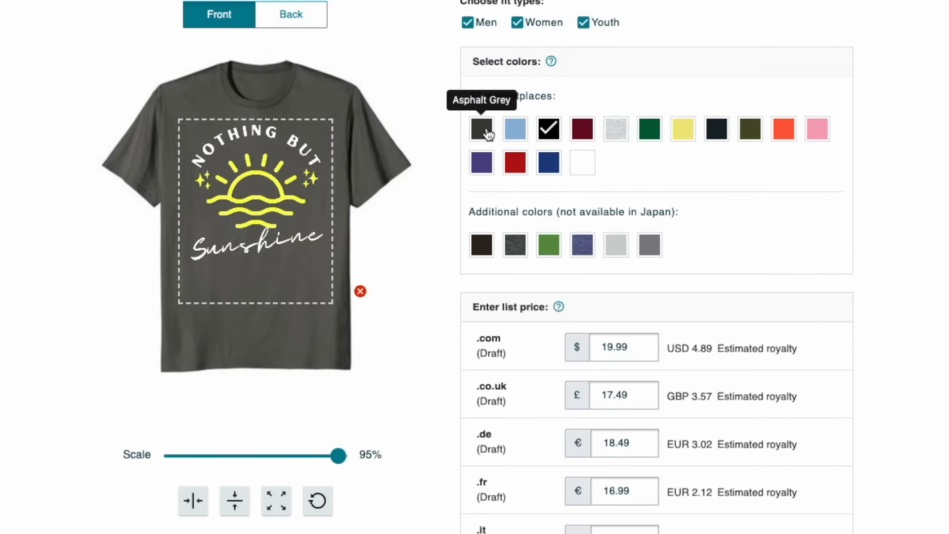
pyautogui.click(488, 133)
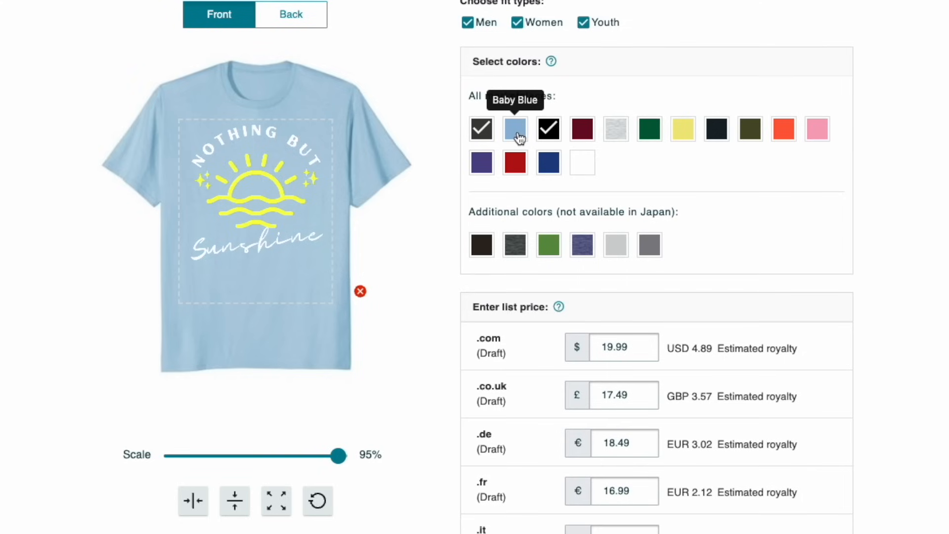
pyautogui.scroll(2, 734, 265)
pyautogui.scroll(-2, 735, 270)
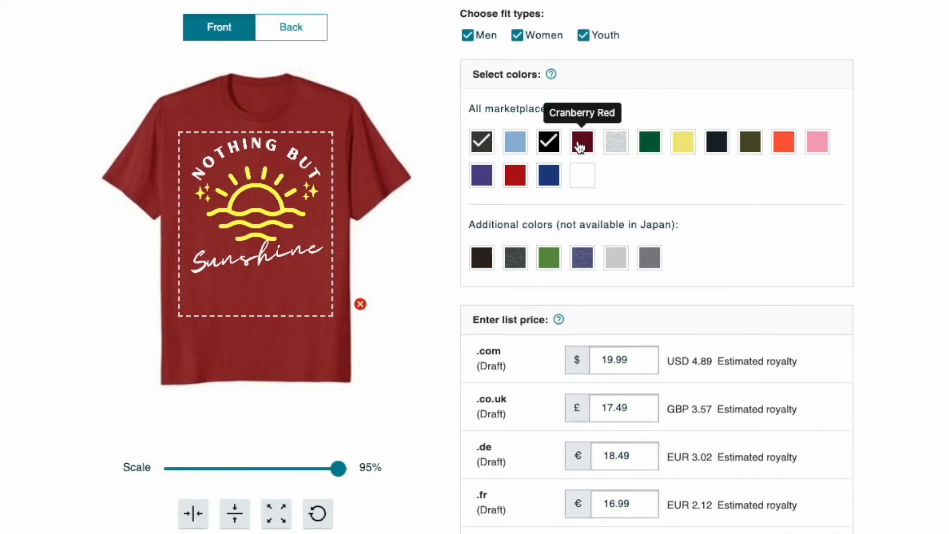
pyautogui.click(584, 147)
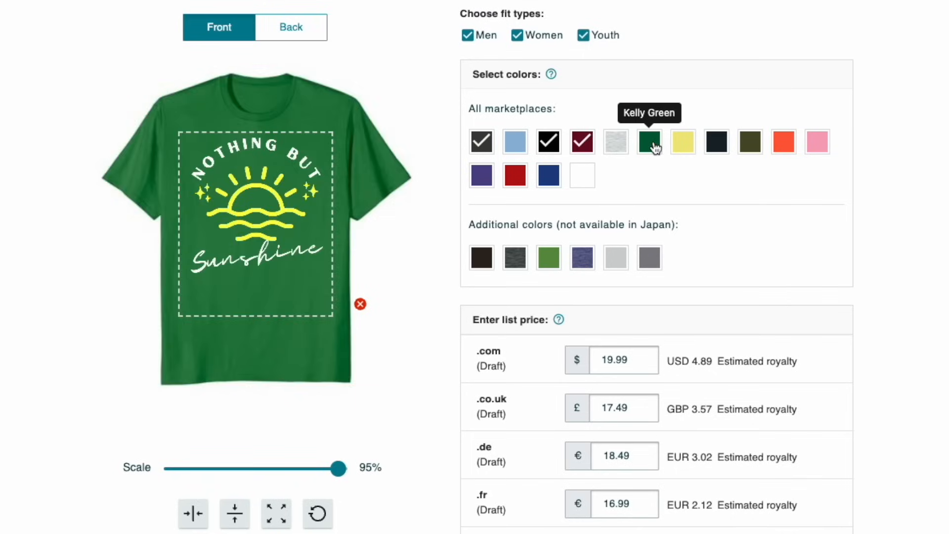
pyautogui.click(655, 147)
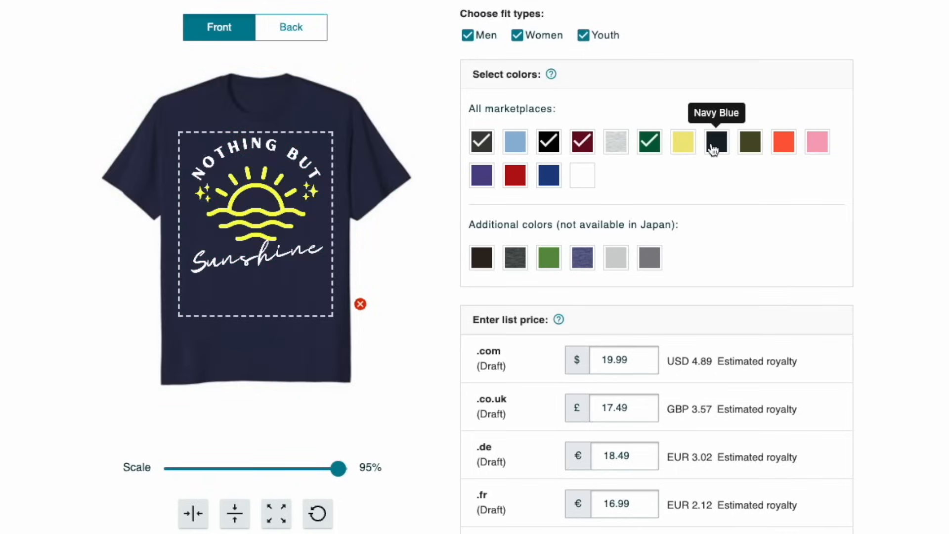
# - Add Navy Blue, Royal, Red, olive green and the two dark heathered additional colors to the Standard t-shirt
pyautogui.click(717, 149)
pyautogui.click(554, 181)
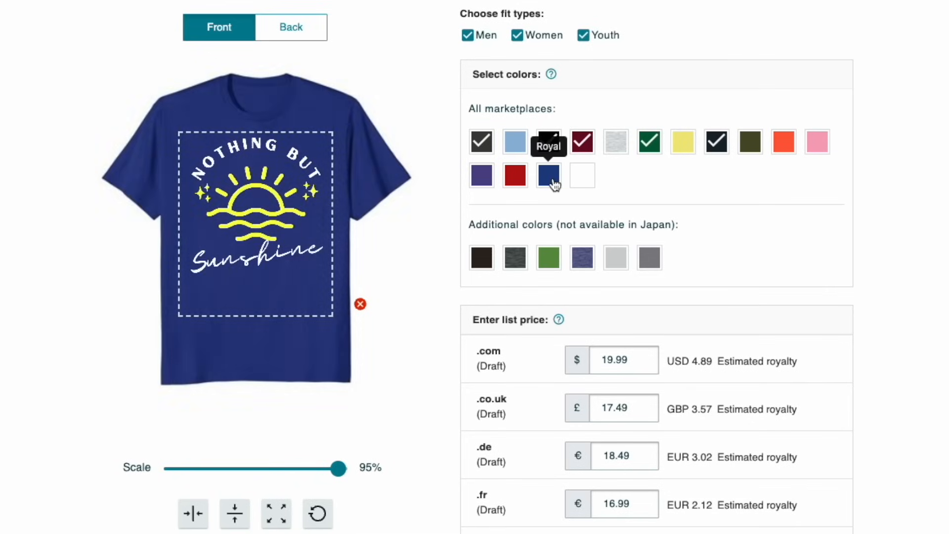
pyautogui.click(521, 180)
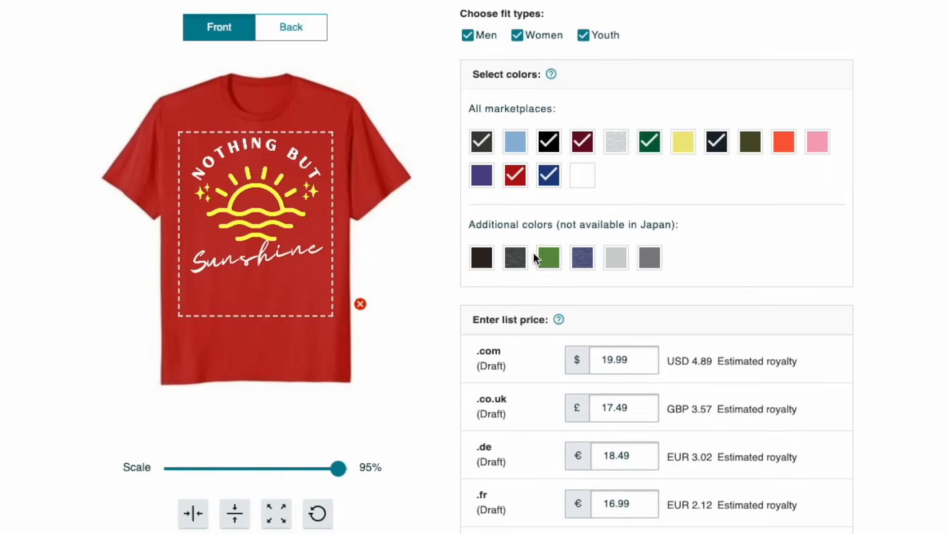
pyautogui.click(582, 262)
pyautogui.click(517, 261)
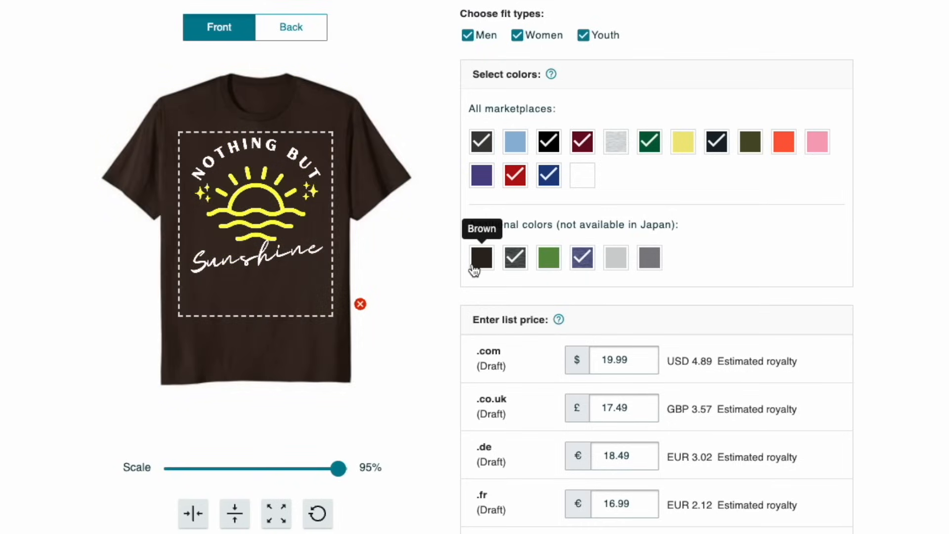
pyautogui.click(751, 144)
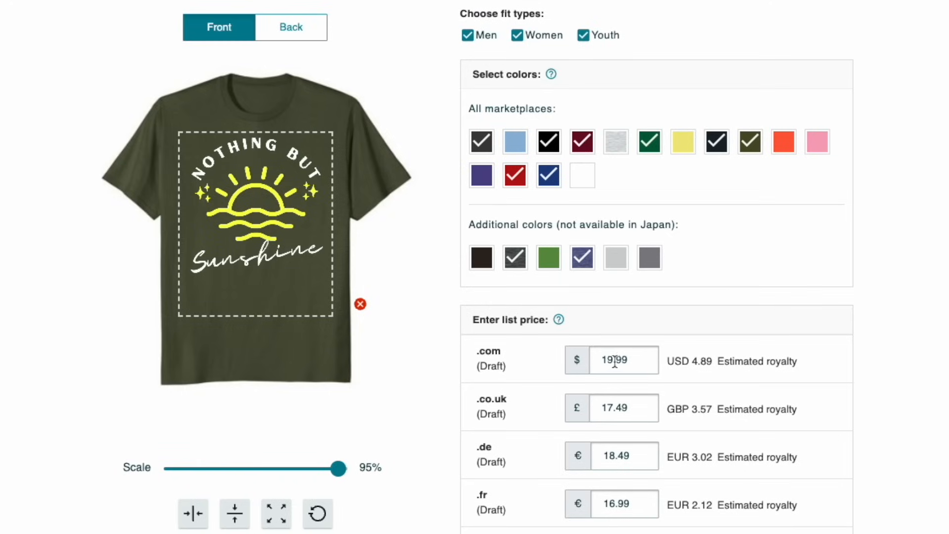
# - Set the Standard t-shirt's list price to $20.99 on .com and £19.99 on .co.uk
pyautogui.moveTo(613, 359); pyautogui.dragTo(593, 359)
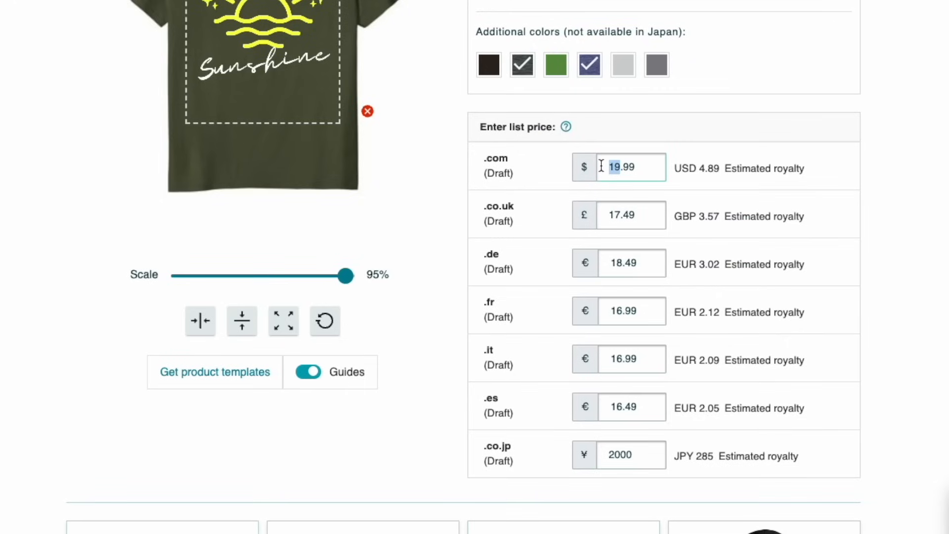
pyautogui.write('20')
pyautogui.moveTo(614, 216); pyautogui.dragTo(621, 213)
pyautogui.write('8')
pyautogui.moveTo(623, 212); pyautogui.dragTo(613, 213)
pyautogui.write('99')
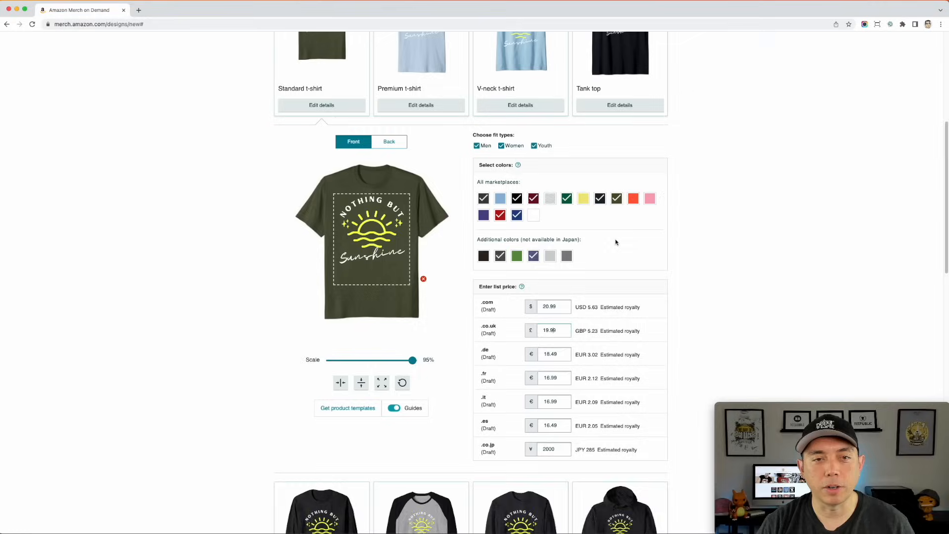
# - Open the Premium t-shirt's details to review its fit types, colors and list price
pyautogui.scroll(3, 754, 32)
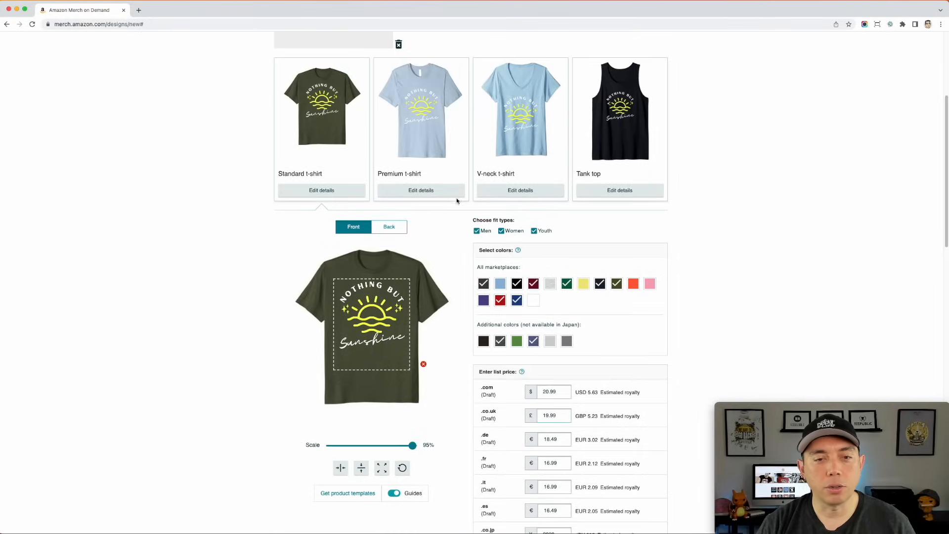
pyautogui.click(445, 190)
pyautogui.scroll(-1, 435, 321)
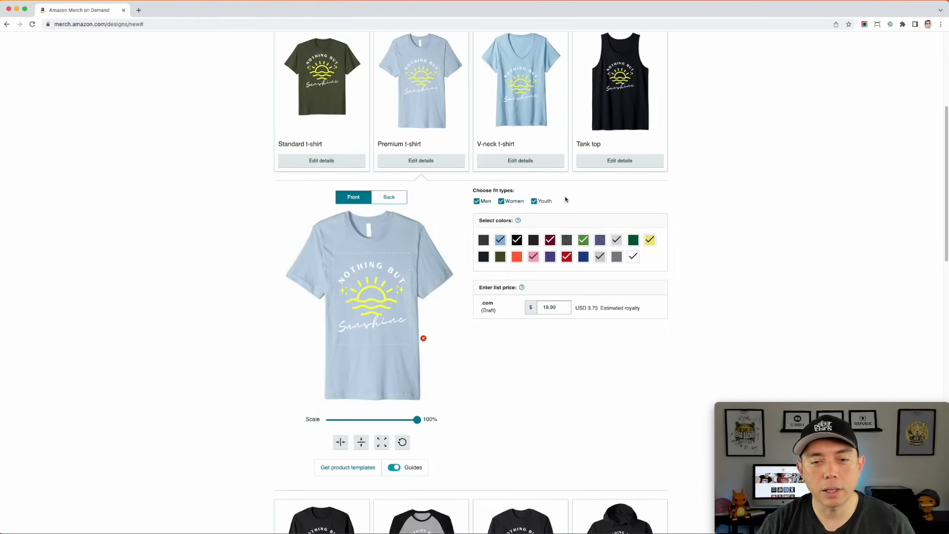
# - Enable dark grey, green, purple and blue for the V-neck t-shirt and move its design slightly higher in the print area
pyautogui.click(537, 161)
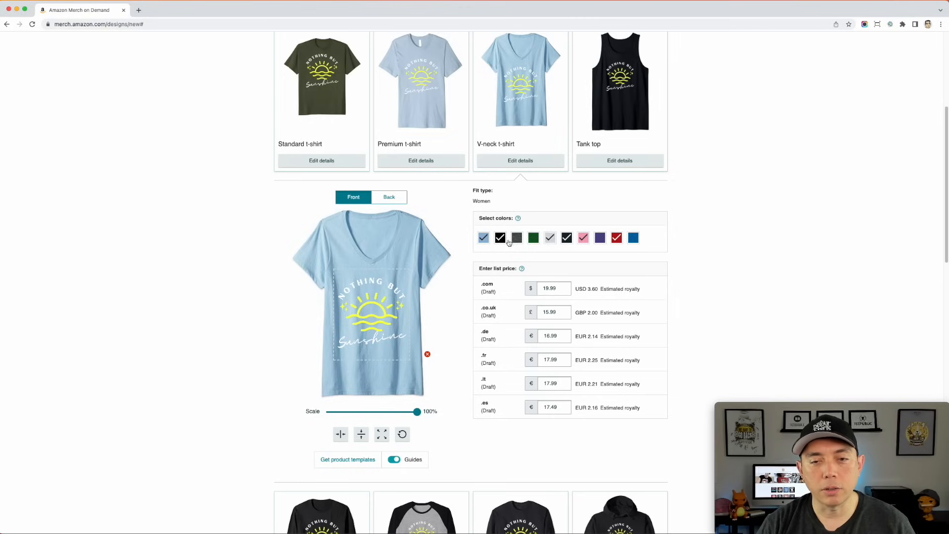
pyautogui.click(516, 238)
pyautogui.click(533, 238)
pyautogui.click(600, 238)
pyautogui.click(633, 238)
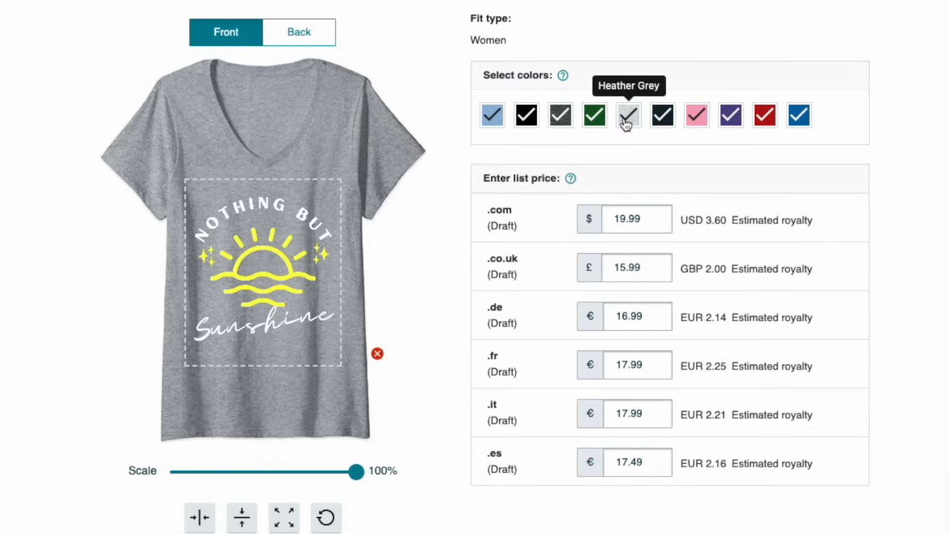
pyautogui.moveTo(251, 288); pyautogui.dragTo(251, 277)
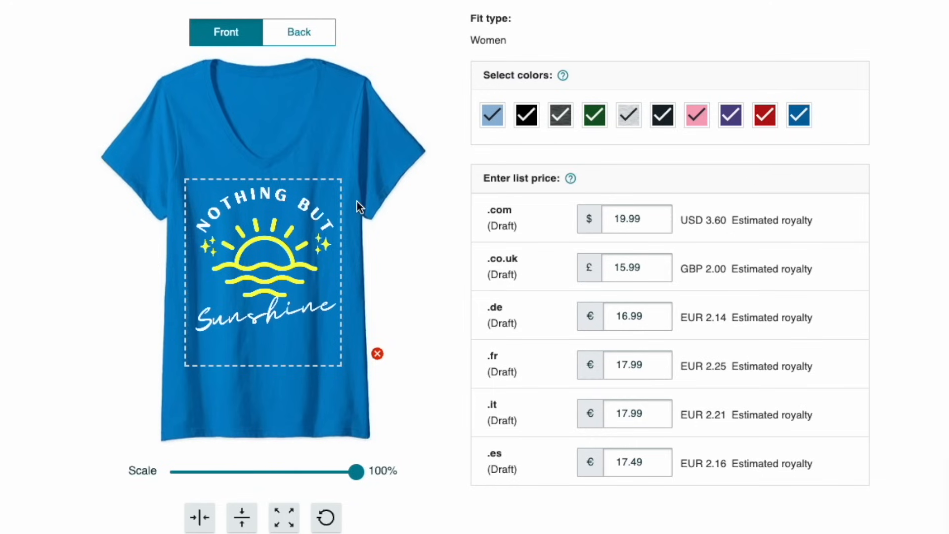
# - Adjust the design's placement on the Tank top and on the Long sleeve t-shirt
pyautogui.moveTo(282, 204); pyautogui.dragTo(294, 221)
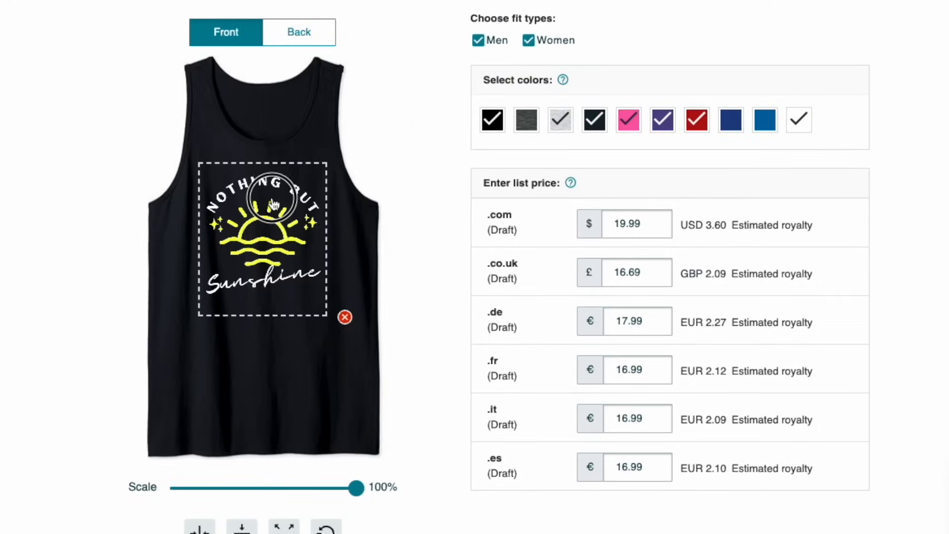
pyautogui.scroll(-10, 529, 251)
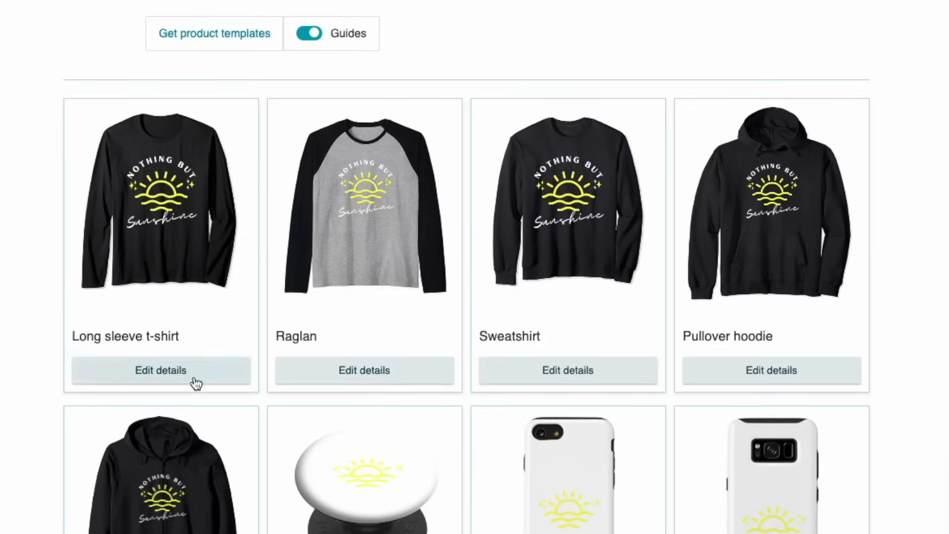
pyautogui.click(196, 383)
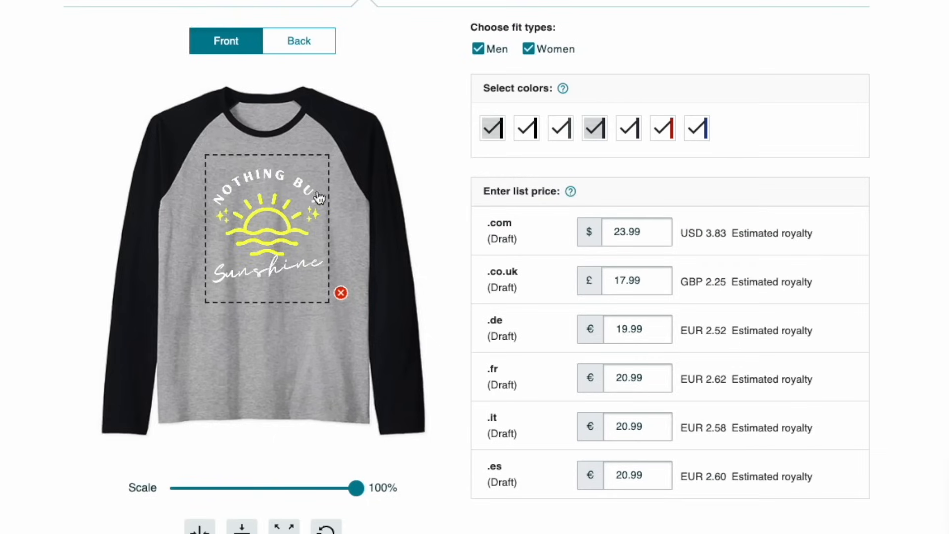
pyautogui.moveTo(292, 192); pyautogui.dragTo(288, 201)
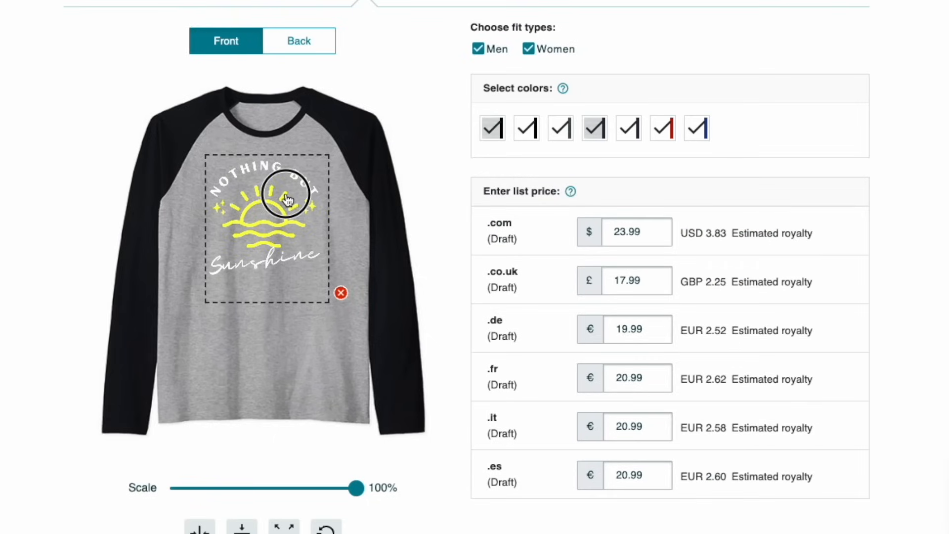
# - Deselect every white-bodied Raglan color, keeping only the two with heather grey bodies
pyautogui.click(528, 131)
pyautogui.click(559, 128)
pyautogui.click(627, 128)
pyautogui.click(671, 130)
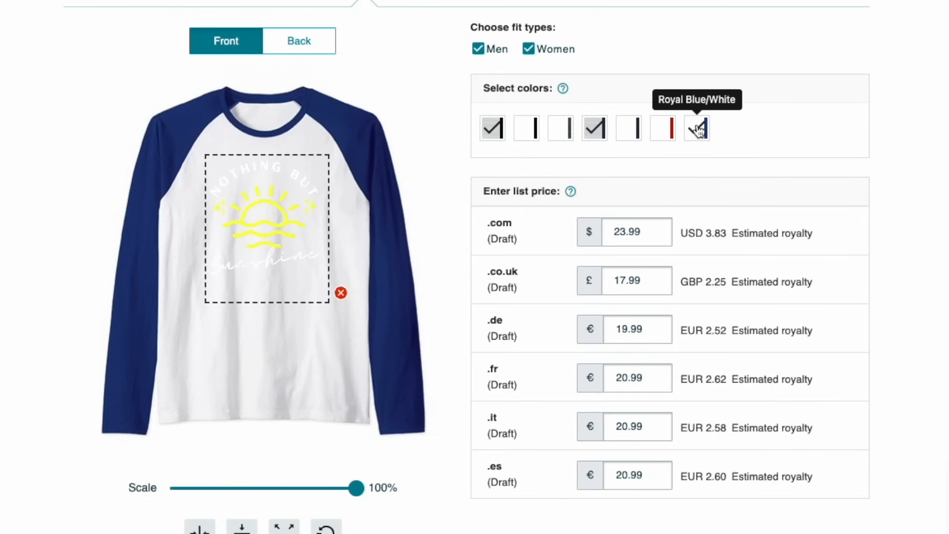
pyautogui.click(698, 130)
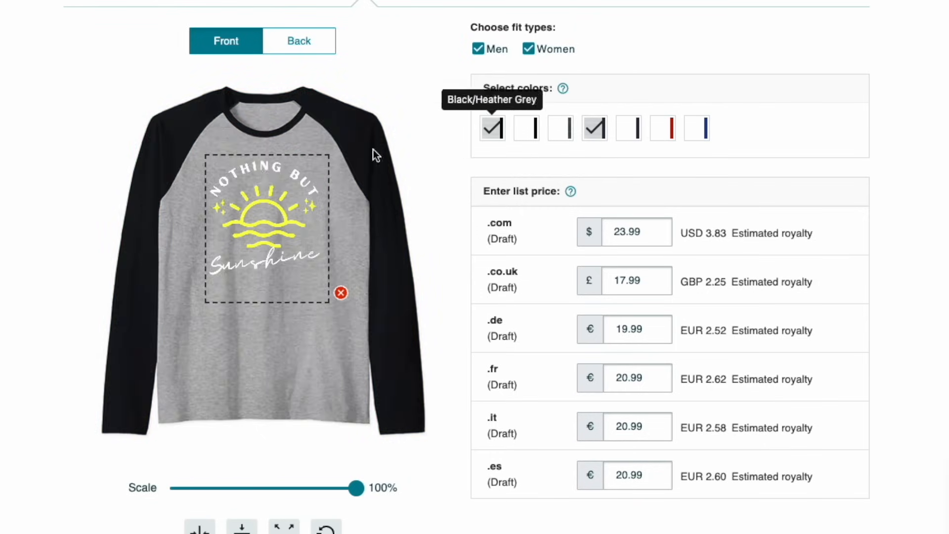
# - Reopen the Standard t-shirt's details to review its color choices and prices
pyautogui.scroll(10, 455, 262)
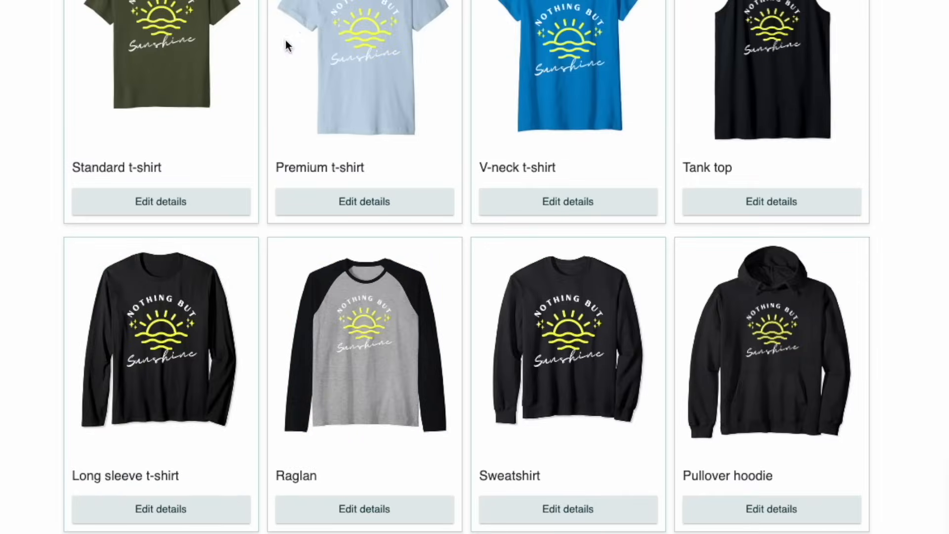
pyautogui.click(206, 201)
pyautogui.scroll(-5, 295, 344)
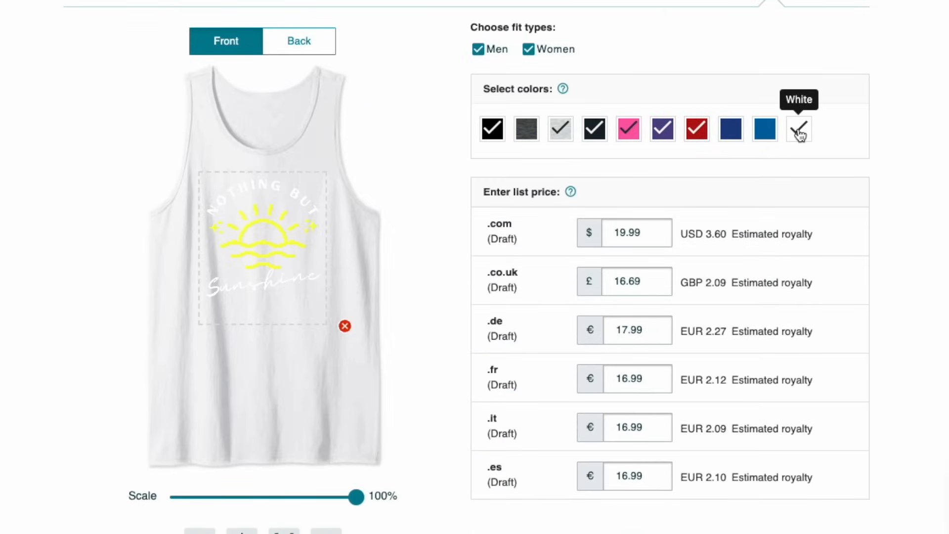
# - Remove white and light heather grey from the Tank top's colors and add royal blue and Dark Heather Grey
pyautogui.click(799, 129)
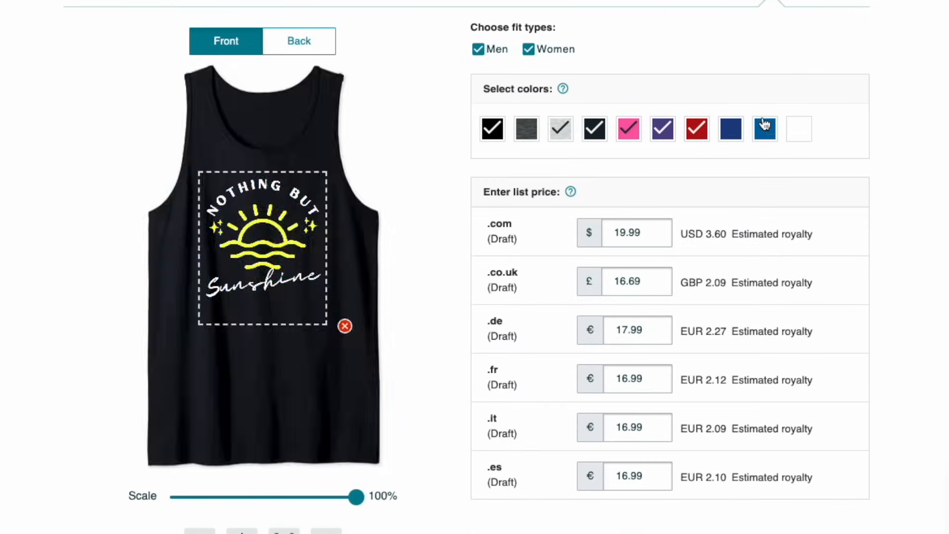
pyautogui.click(734, 131)
pyautogui.click(526, 129)
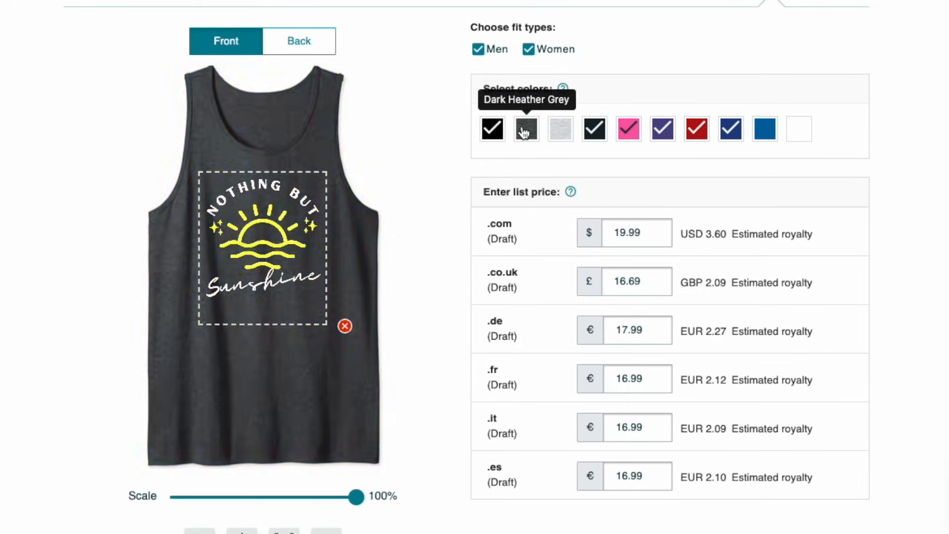
# - Scale the design on the Pullover hoodie to 88% and center it within the print area
pyautogui.scroll(-15, 619, 139)
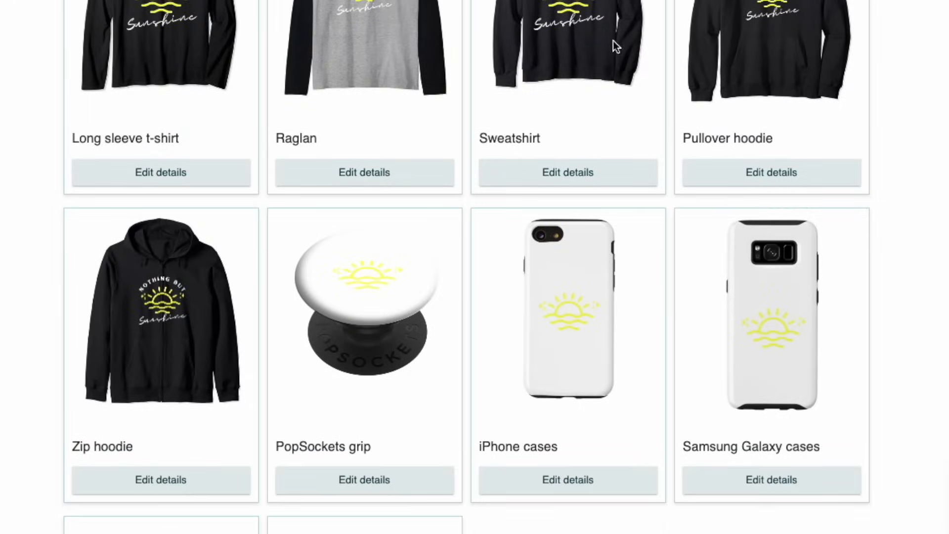
pyautogui.scroll(-2, 683, 78)
pyautogui.click(795, 57)
pyautogui.scroll(4, 794, 57)
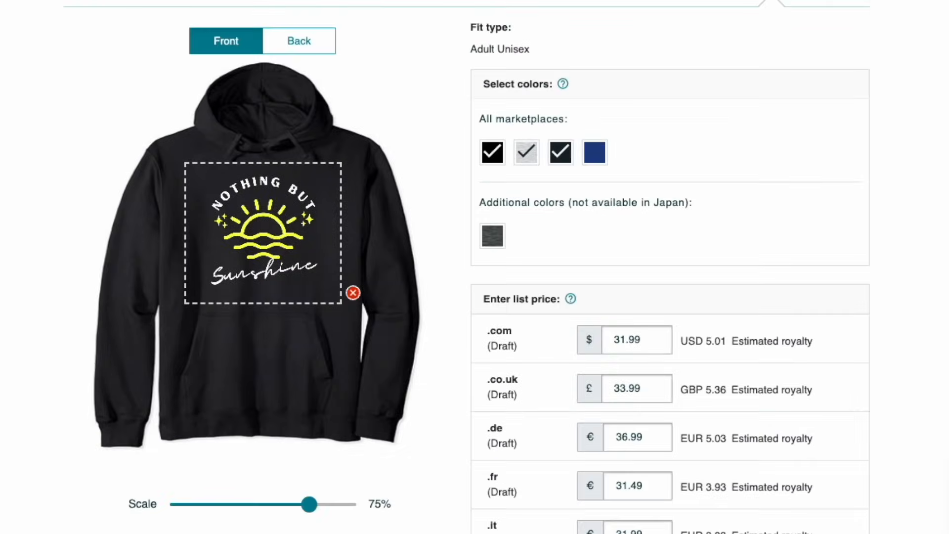
pyautogui.moveTo(263, 203)
pyautogui.mouseDown()
pyautogui.moveTo(253, 201)
pyautogui.moveTo(256, 207)
pyautogui.mouseUp()
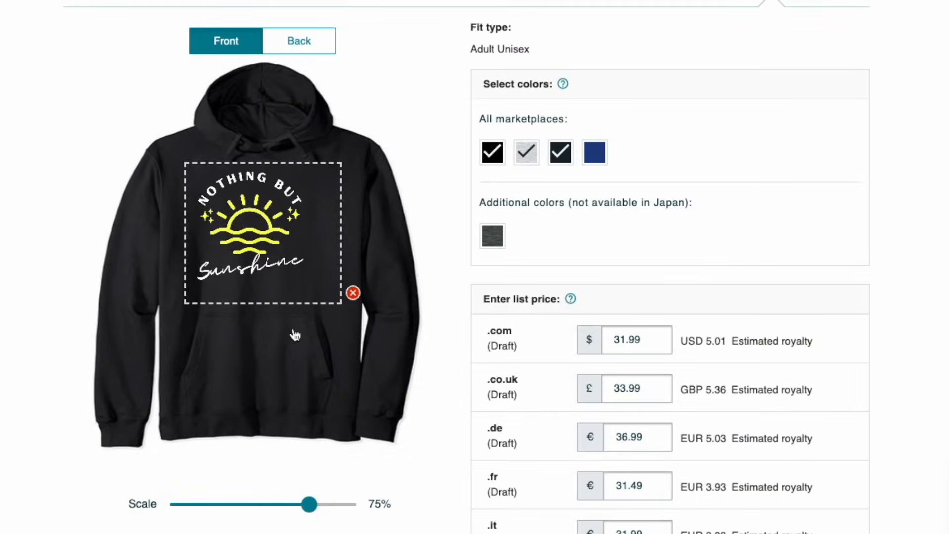
pyautogui.moveTo(311, 504); pyautogui.dragTo(334, 505)
pyautogui.moveTo(286, 254); pyautogui.dragTo(291, 251)
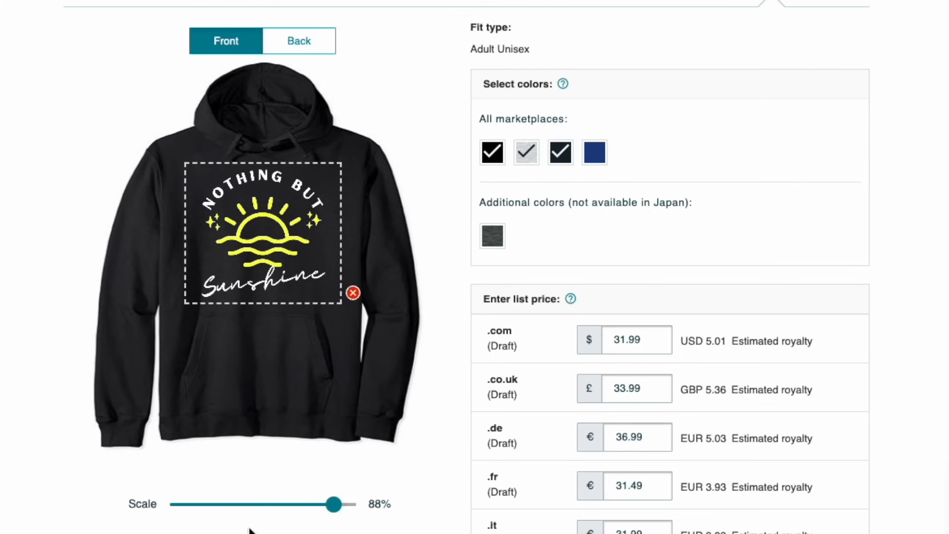
# - Try the Pullover hoodie's design centered vertically and at maximum size, and reduce it to 92% and reposition it within the print area
pyautogui.scroll(-1, 204, 531)
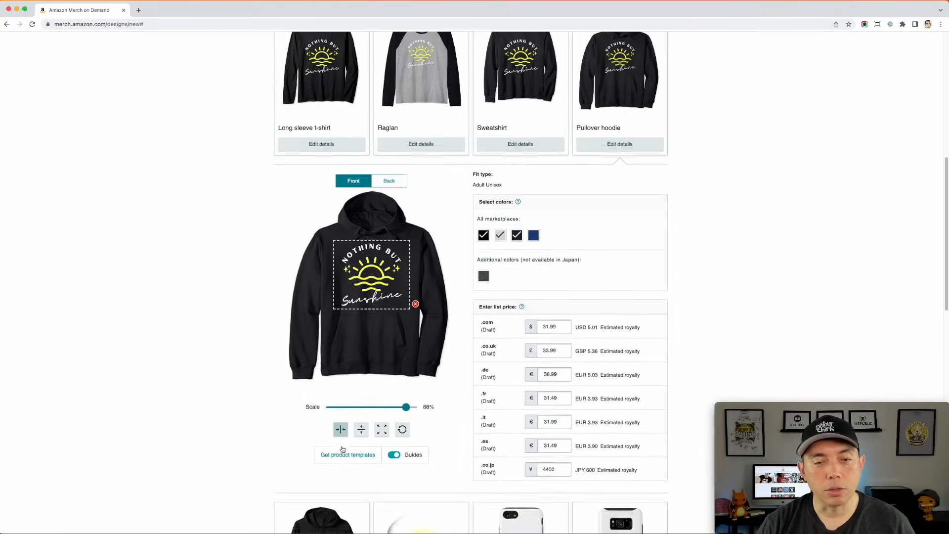
pyautogui.scroll(-3, 343, 449)
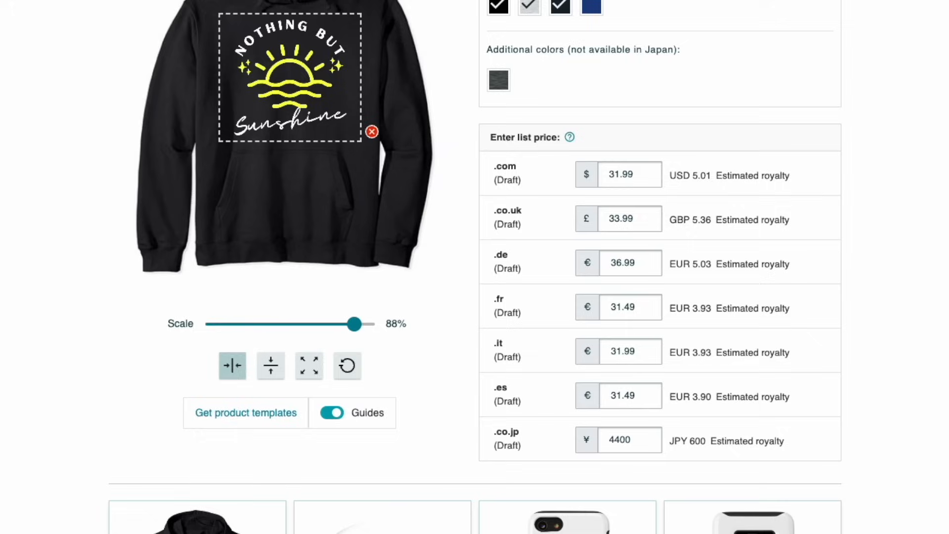
pyautogui.scroll(1, 323, 434)
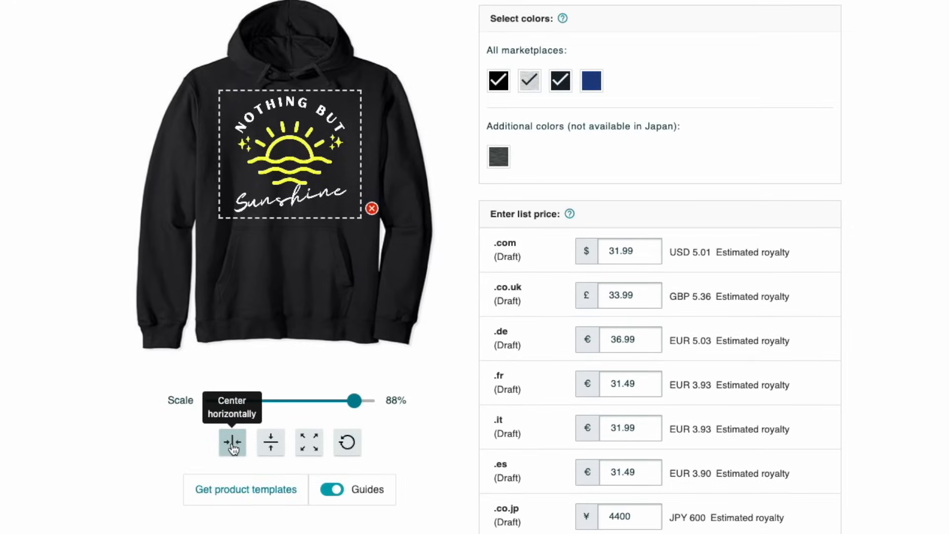
pyautogui.click(271, 441)
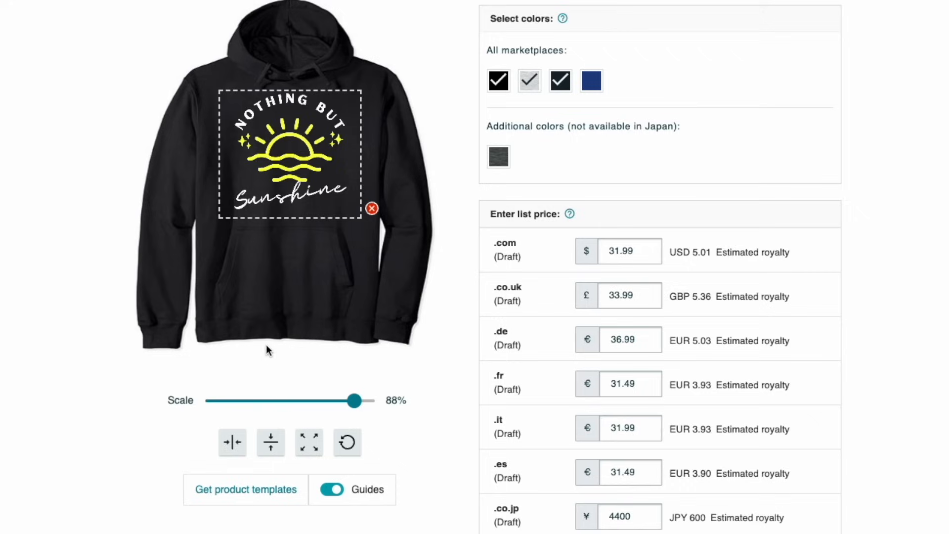
pyautogui.click(312, 444)
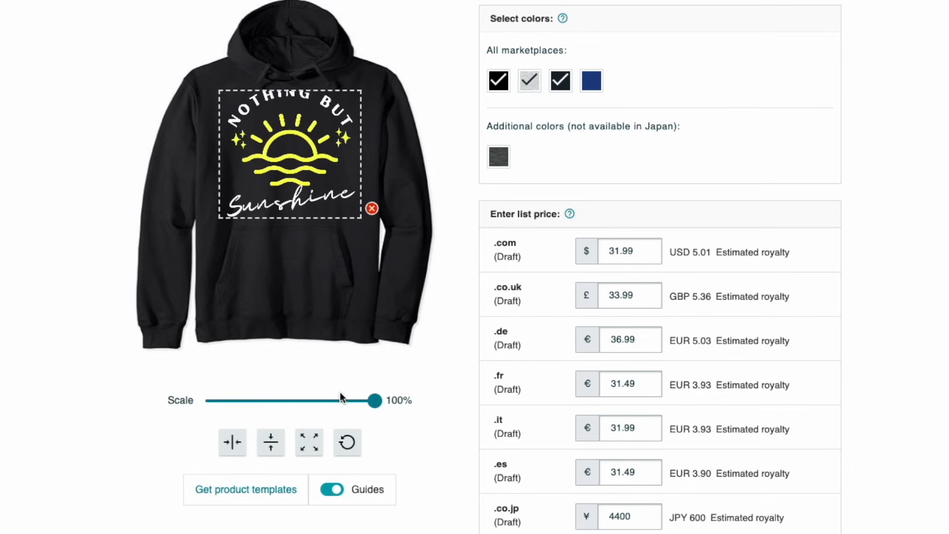
pyautogui.moveTo(374, 400); pyautogui.dragTo(361, 399)
pyautogui.click(309, 166)
pyautogui.moveTo(309, 165); pyautogui.dragTo(315, 175)
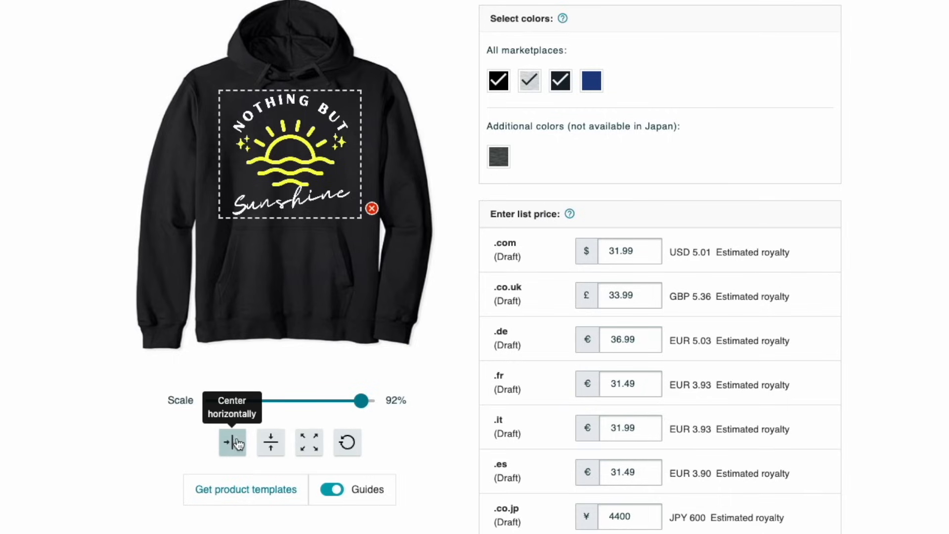
# - Scale the Pullover hoodie's design to 87% with the guides temporarily hidden
pyautogui.click(330, 491)
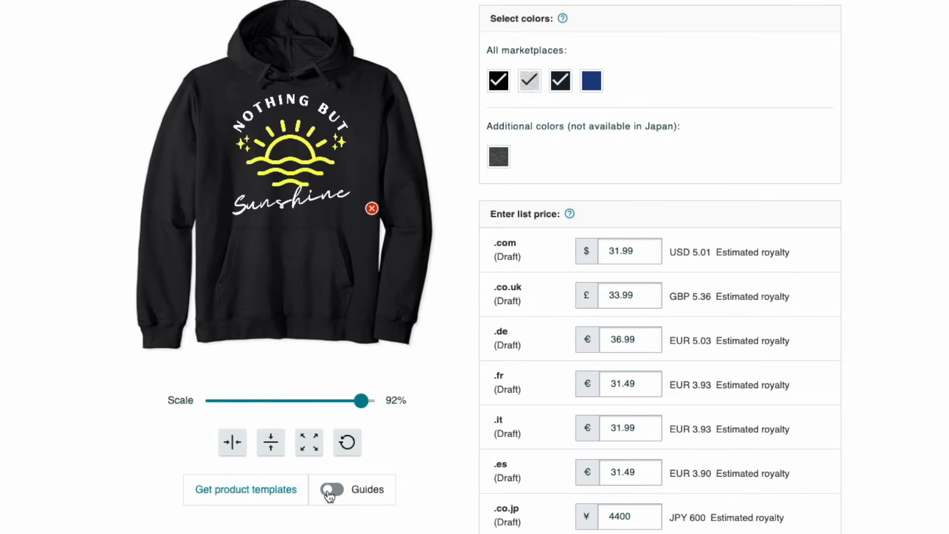
pyautogui.click(361, 399)
pyautogui.moveTo(361, 399); pyautogui.dragTo(353, 400)
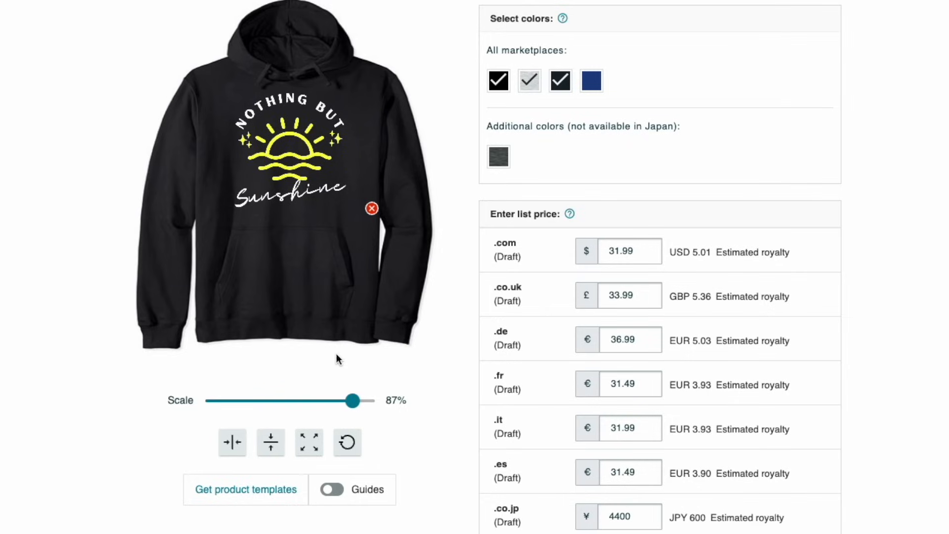
pyautogui.click(340, 494)
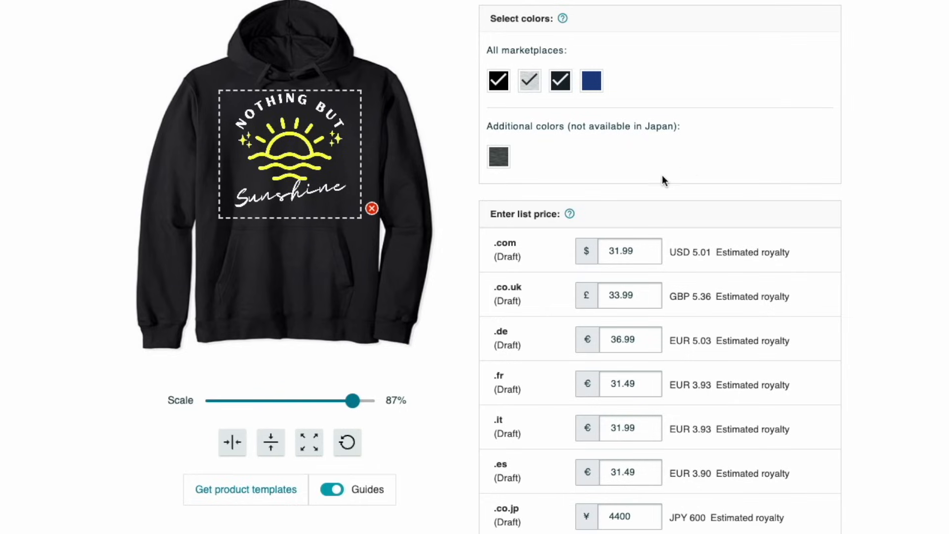
# - Open the Zip hoodie's details and scale its design to 86%
pyautogui.scroll(-9, 623, 230)
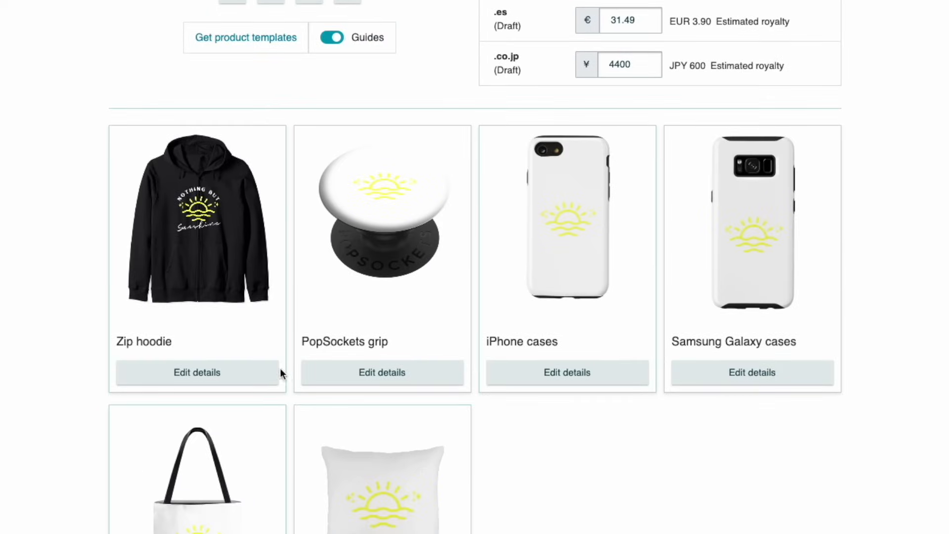
pyautogui.click(267, 373)
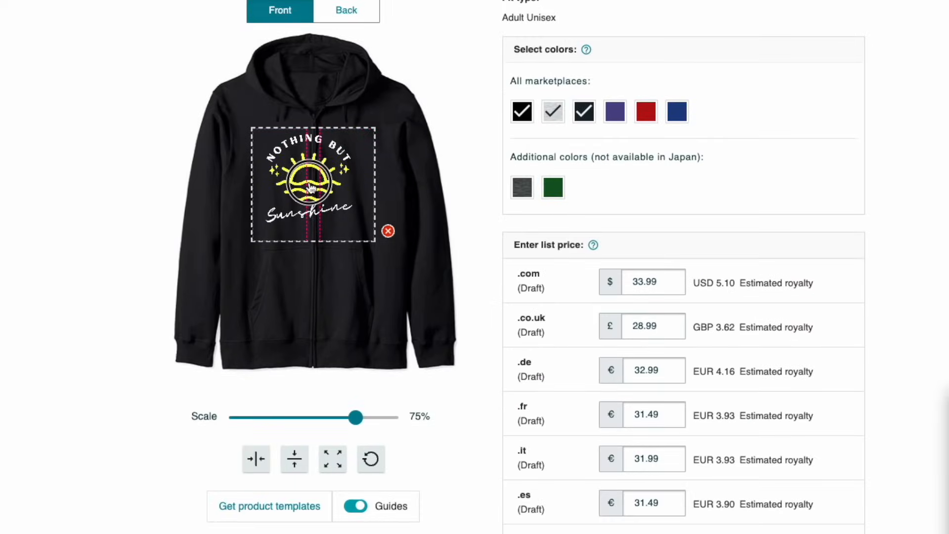
pyautogui.moveTo(355, 418); pyautogui.dragTo(373, 417)
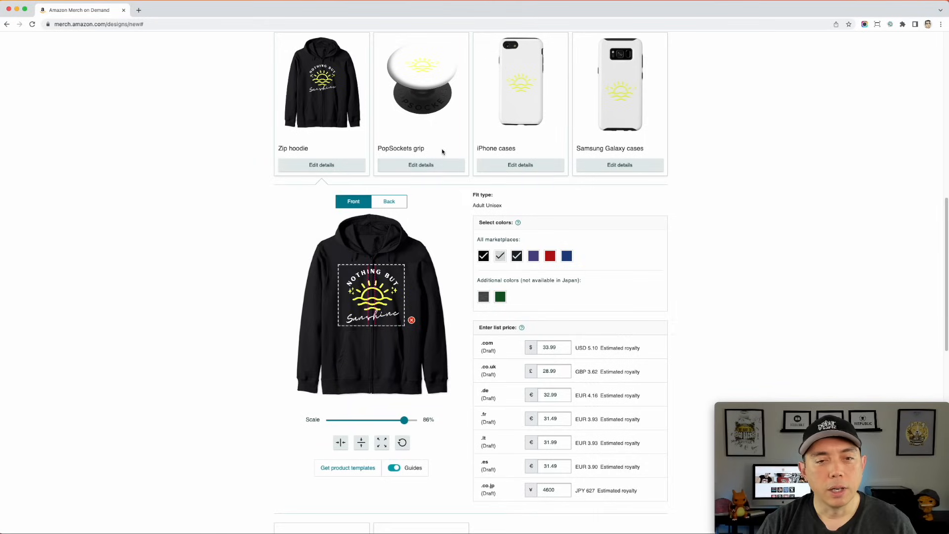
# - Open the PopSockets grip's details and set its background color to black
pyautogui.click(438, 166)
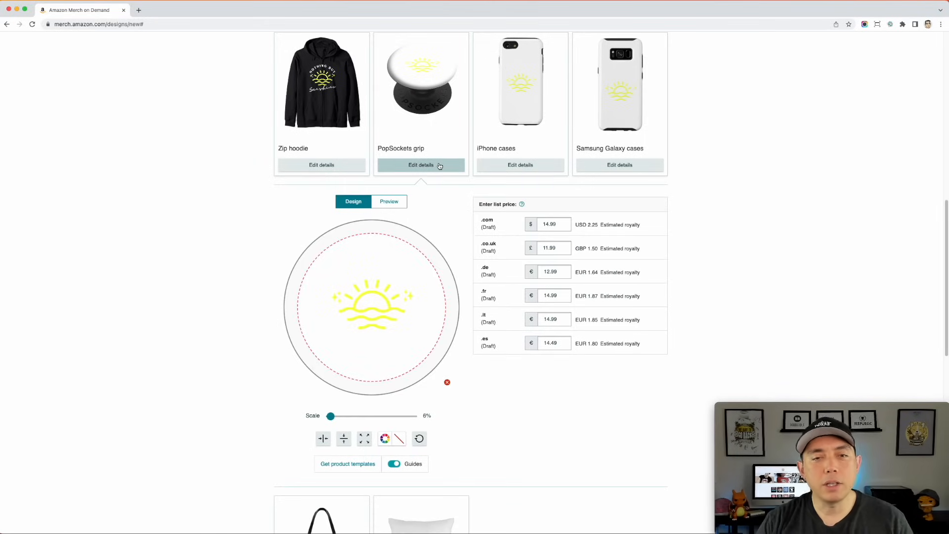
pyautogui.scroll(-6, 619, 185)
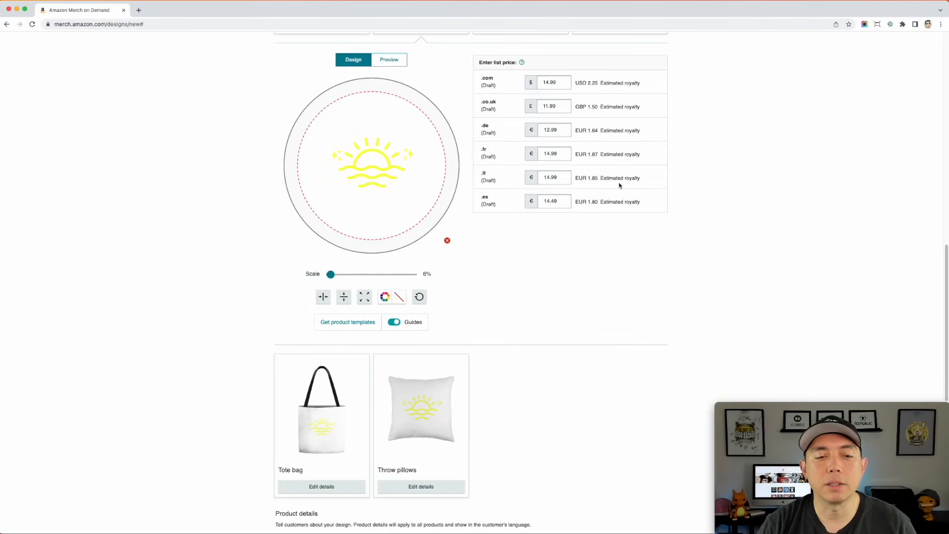
pyautogui.scroll(3, 481, 295)
pyautogui.scroll(5, 481, 295)
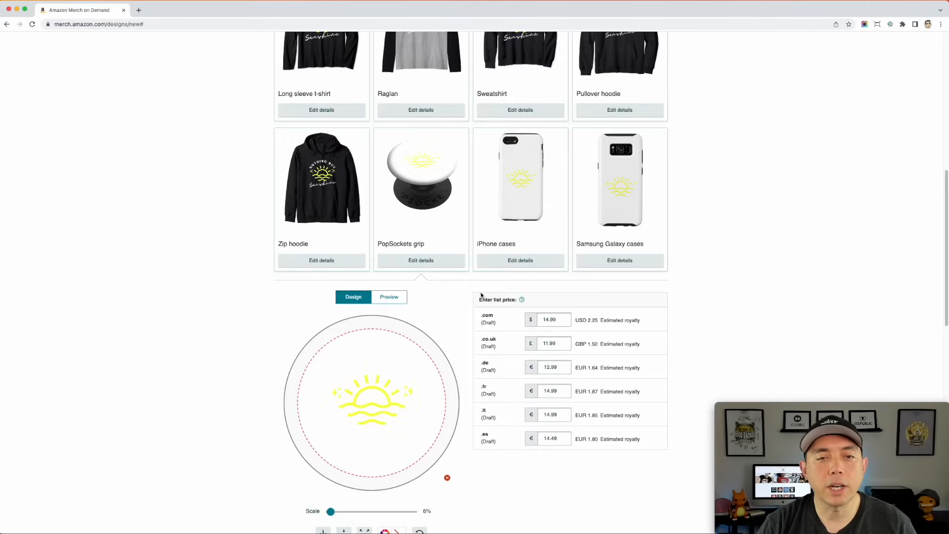
pyautogui.scroll(-5, 443, 263)
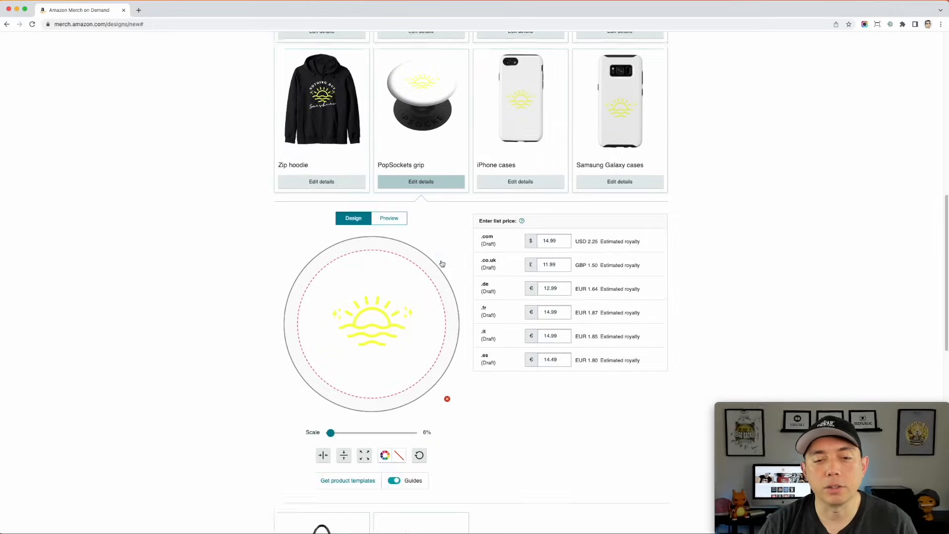
pyautogui.click(384, 325)
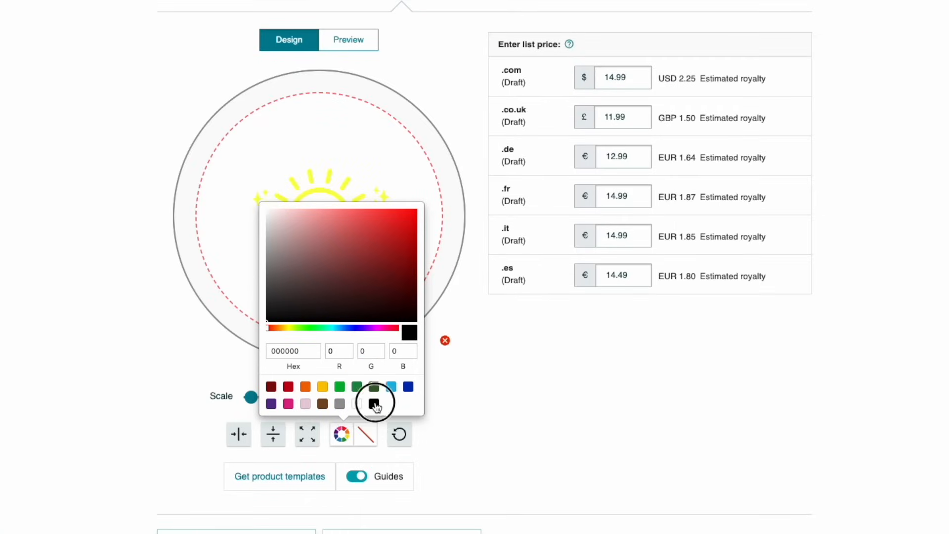
pyautogui.click(374, 405)
pyautogui.click(506, 365)
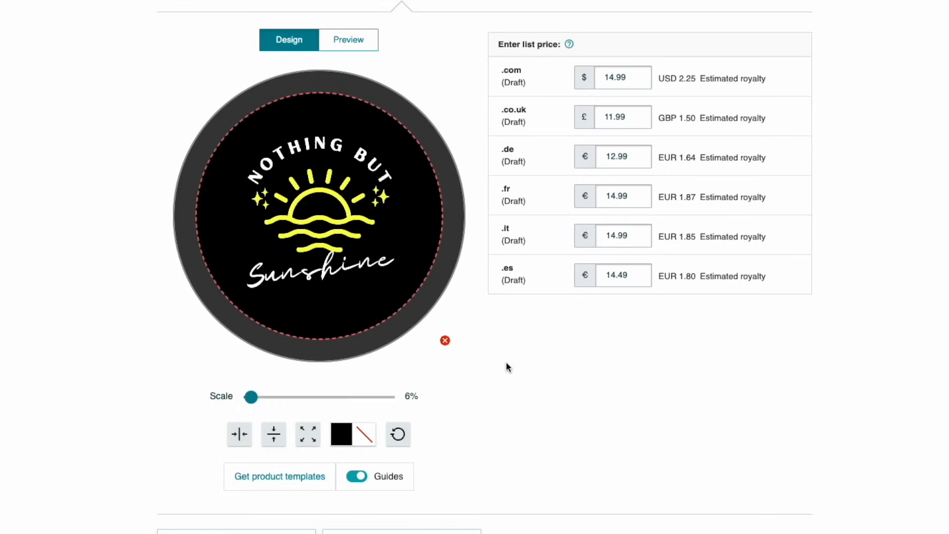
# - Scale the PopSockets grip's design to 7% and position it in the middle of the circular guide
pyautogui.moveTo(364, 202); pyautogui.dragTo(351, 188)
pyautogui.moveTo(251, 397); pyautogui.dragTo(253, 398)
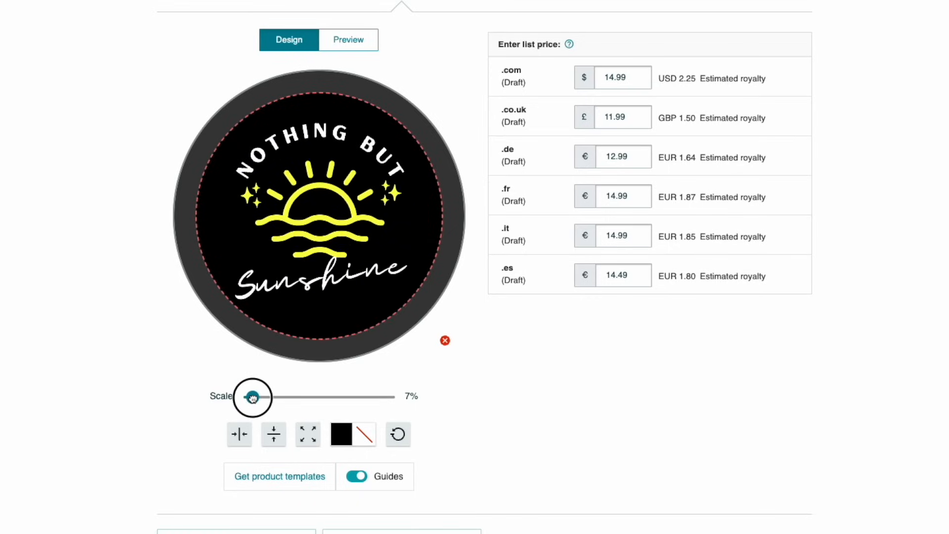
pyautogui.moveTo(345, 200); pyautogui.dragTo(347, 196)
# - Set the iPhone cases' background to black and move the design slightly down within the print area
pyautogui.scroll(7, 625, 372)
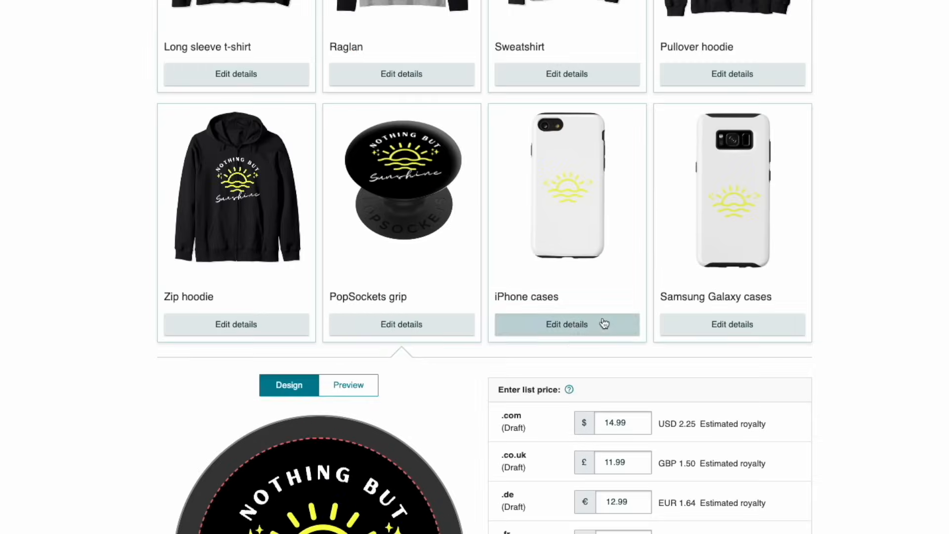
pyautogui.click(604, 323)
pyautogui.scroll(-6, 634, 271)
pyautogui.click(401, 474)
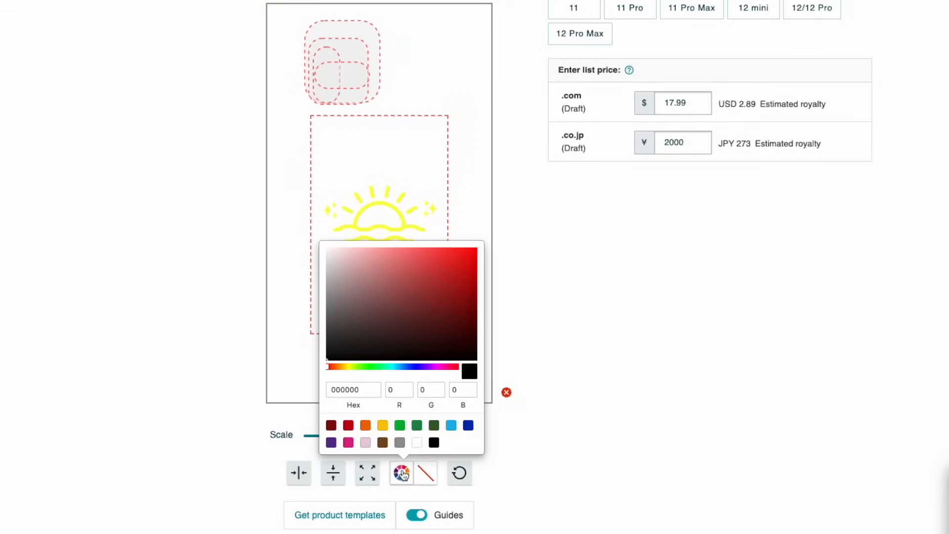
pyautogui.click(433, 446)
pyautogui.click(695, 381)
pyautogui.moveTo(383, 172); pyautogui.dragTo(383, 191)
# - Open the Samsung Galaxy cases' details and set the background color to black
pyautogui.click(637, 74)
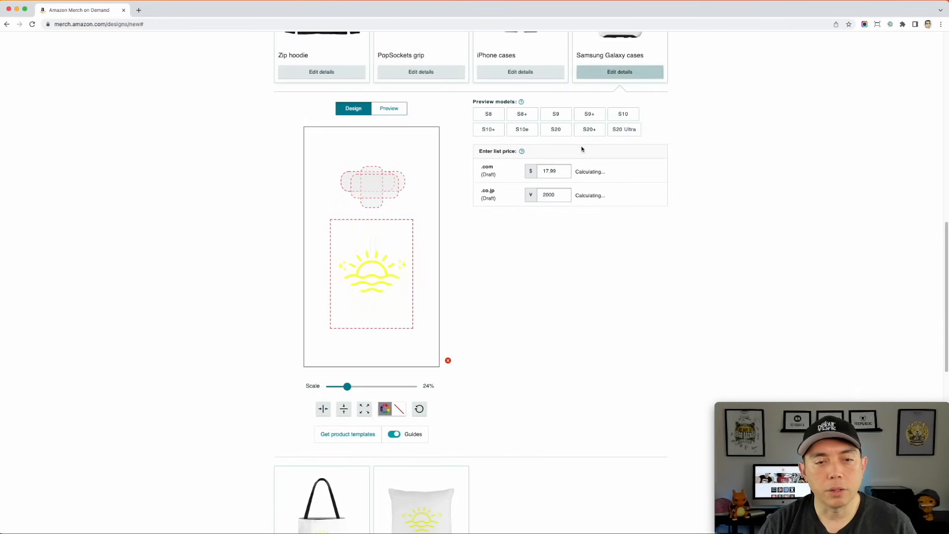
pyautogui.click(386, 408)
pyautogui.click(404, 391)
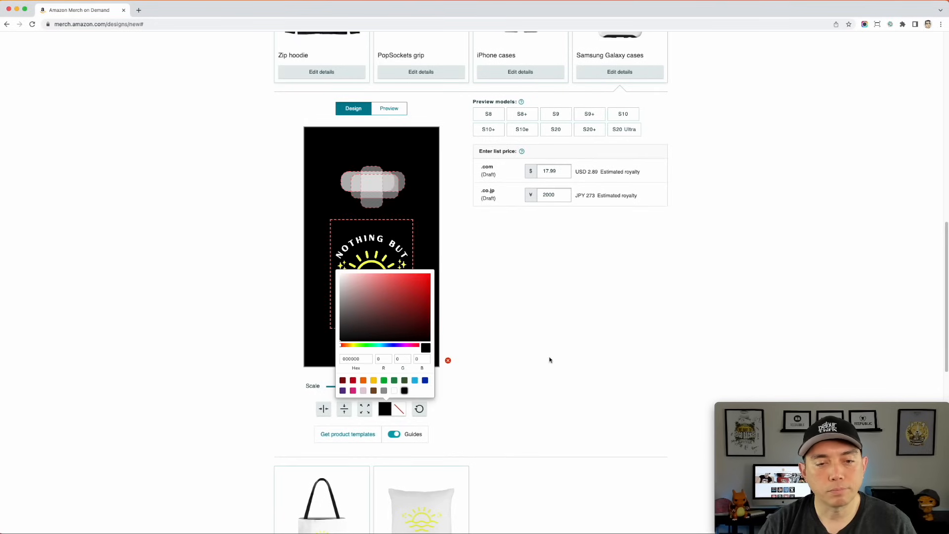
pyautogui.click(550, 360)
pyautogui.scroll(3, 569, 367)
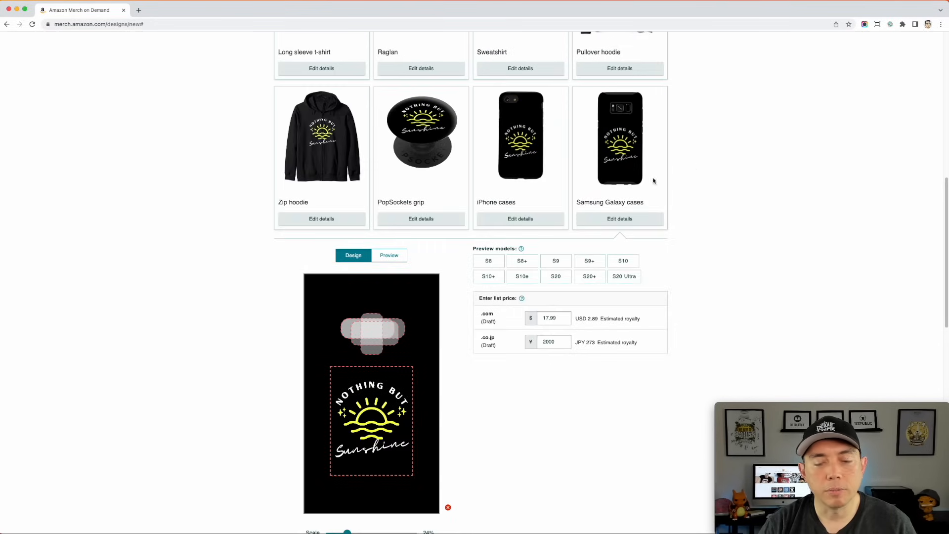
# - Set the Tote bag's background to black and move the design slightly down within the print area
pyautogui.scroll(-8, 531, 303)
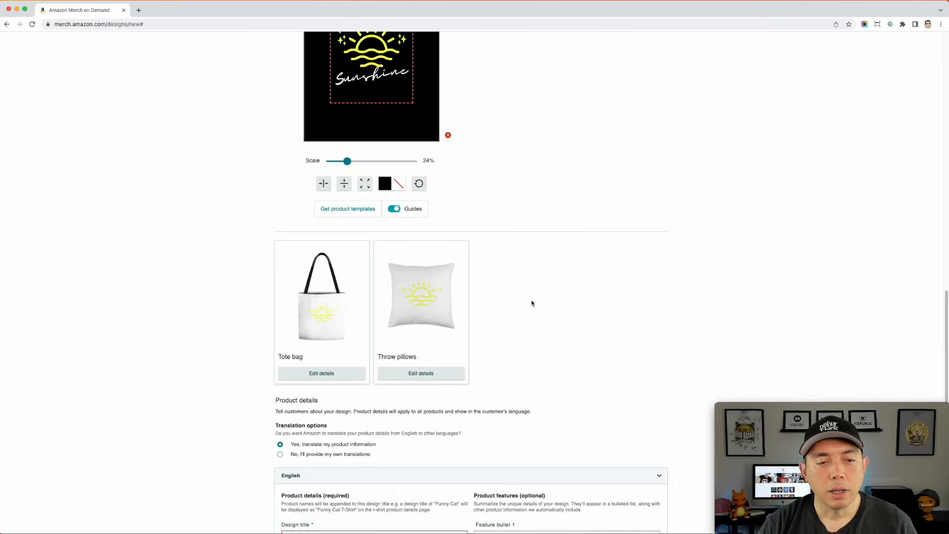
pyautogui.scroll(-3, 532, 303)
pyautogui.click(319, 227)
pyautogui.scroll(2, 386, 346)
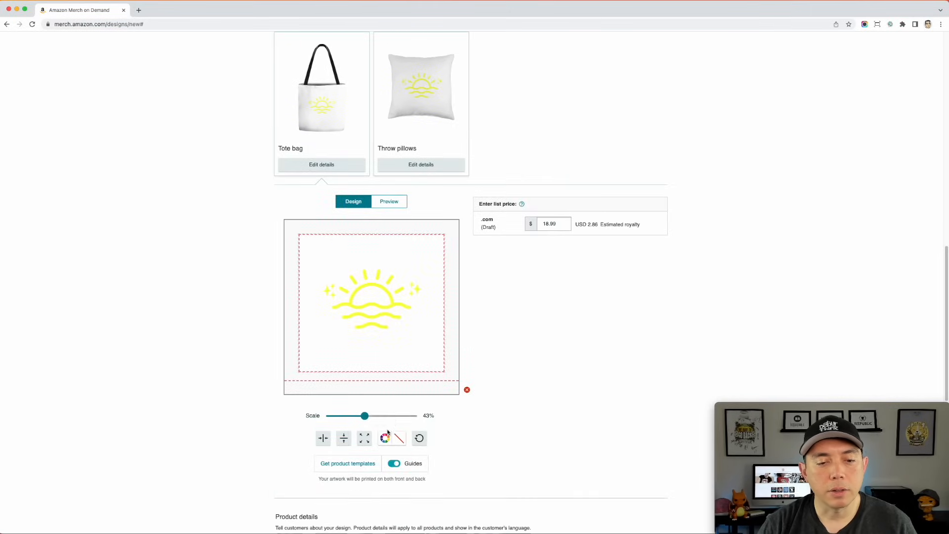
pyautogui.click(384, 438)
pyautogui.click(403, 420)
pyautogui.moveTo(358, 276); pyautogui.dragTo(359, 287)
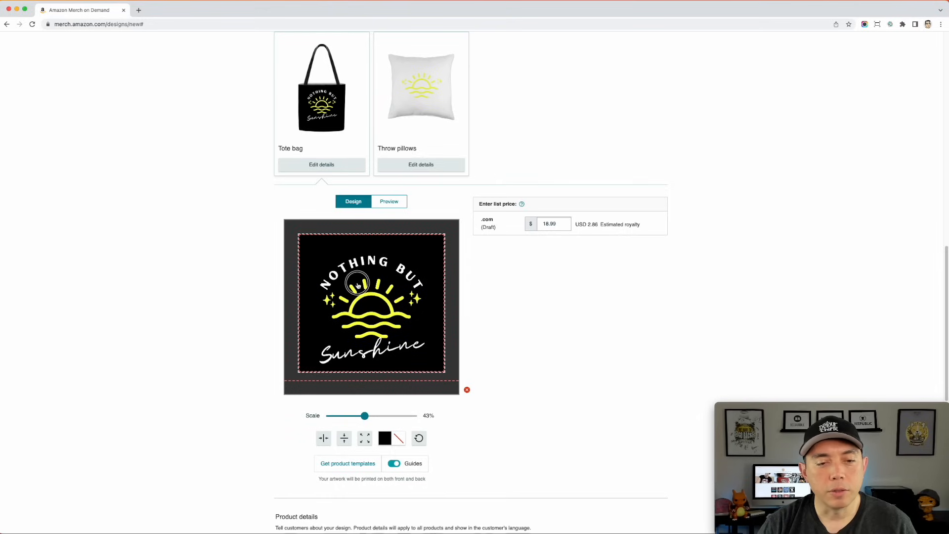
# - Set the Throw pillows' background to black and nudge the design within the print area
pyautogui.click(428, 164)
pyautogui.click(384, 437)
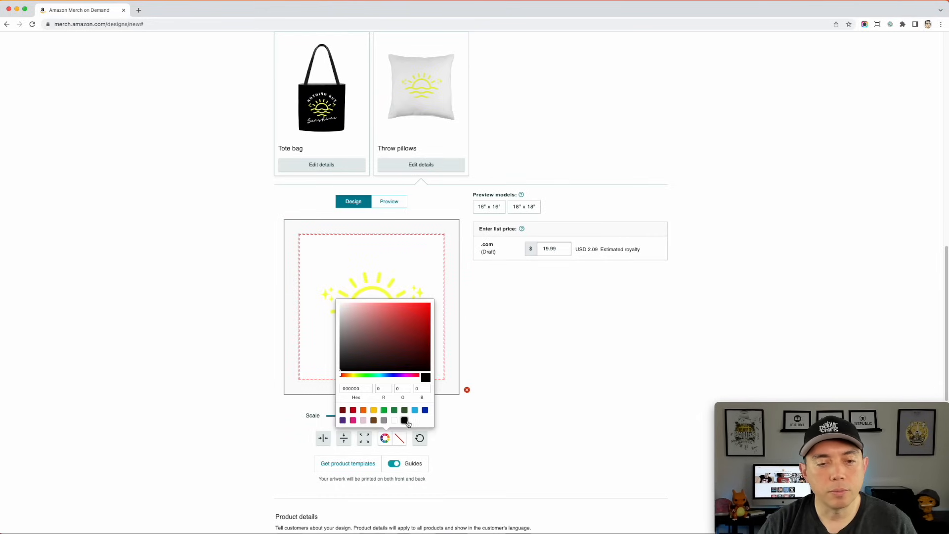
pyautogui.click(404, 420)
pyautogui.moveTo(379, 307); pyautogui.dragTo(378, 307)
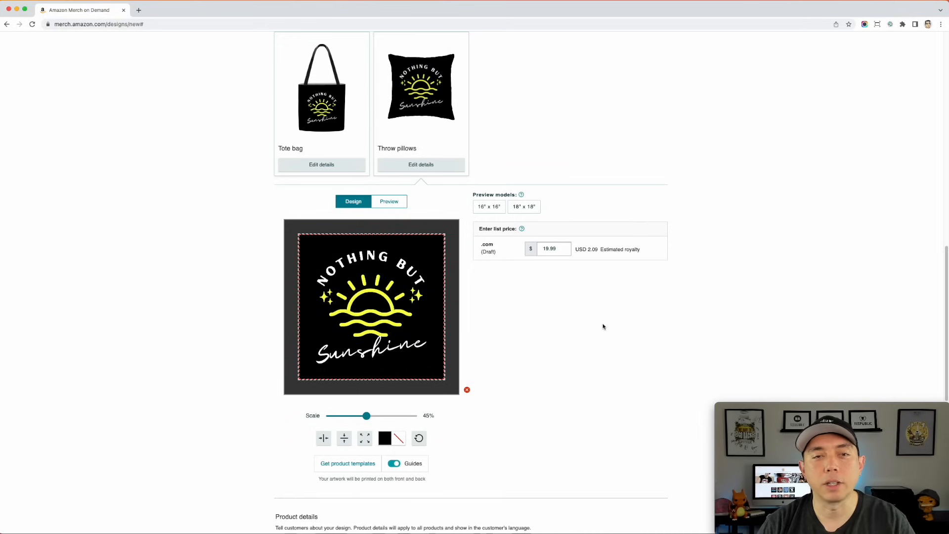
# - Examine the configured product previews and the Product details form's title, brand, feature bullet and description fields
pyautogui.scroll(5, 594, 306)
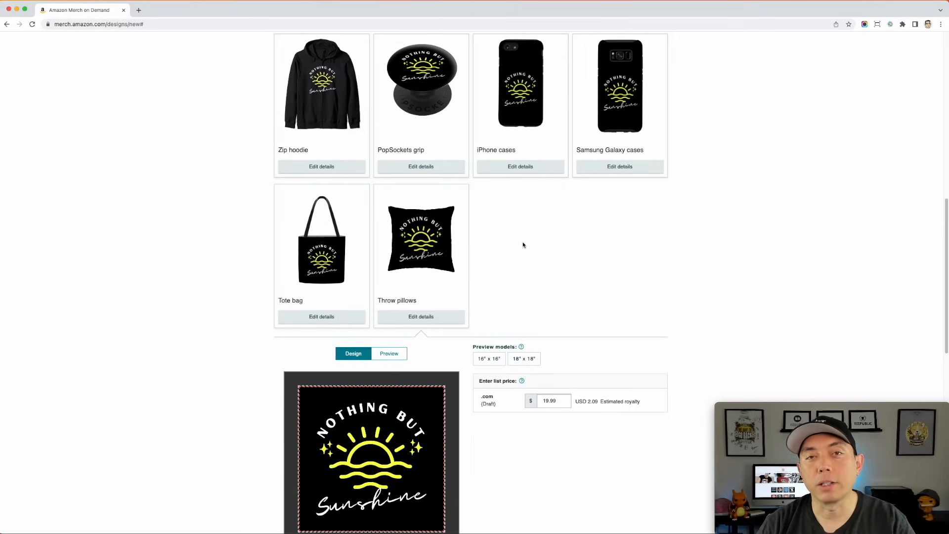
pyautogui.scroll(-5, 608, 265)
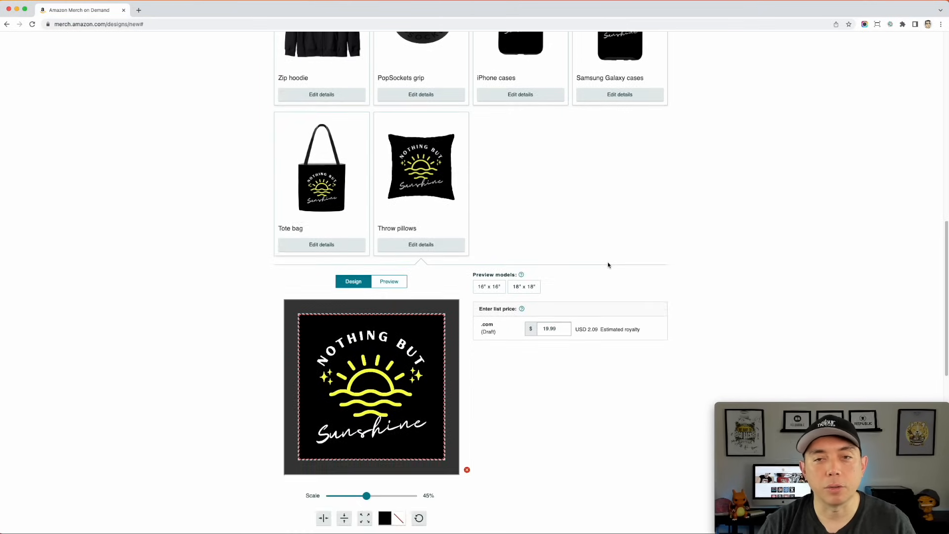
pyautogui.scroll(-1, 608, 265)
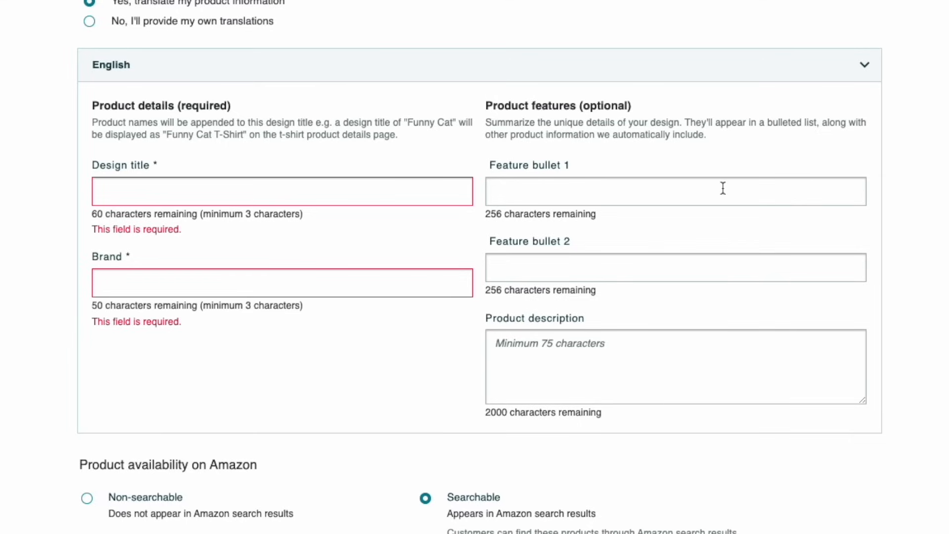
pyautogui.scroll(2, 411, 278)
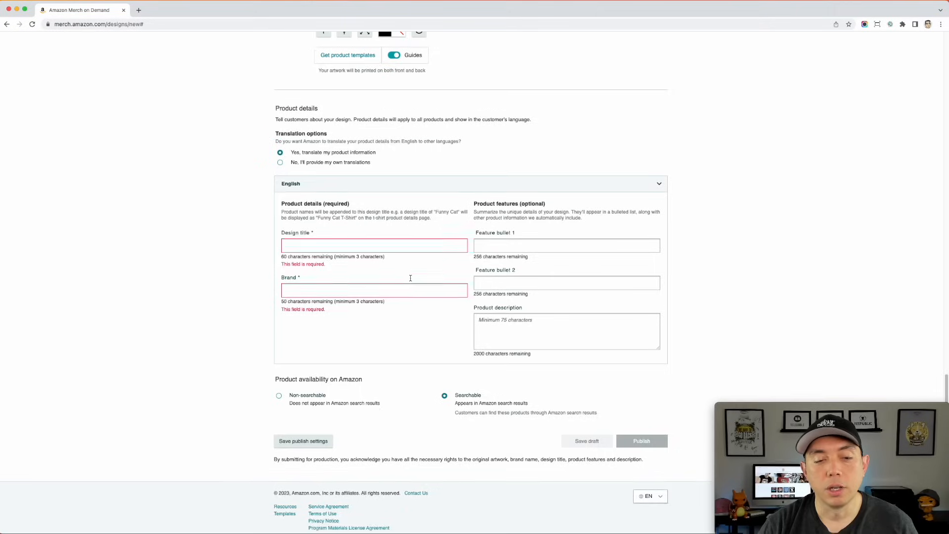
pyautogui.scroll(6, 410, 278)
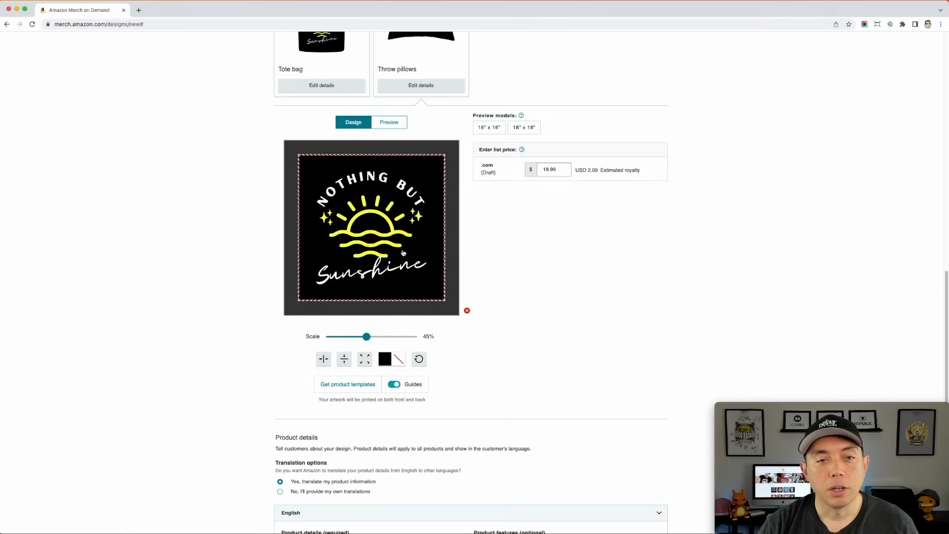
pyautogui.scroll(-6, 429, 278)
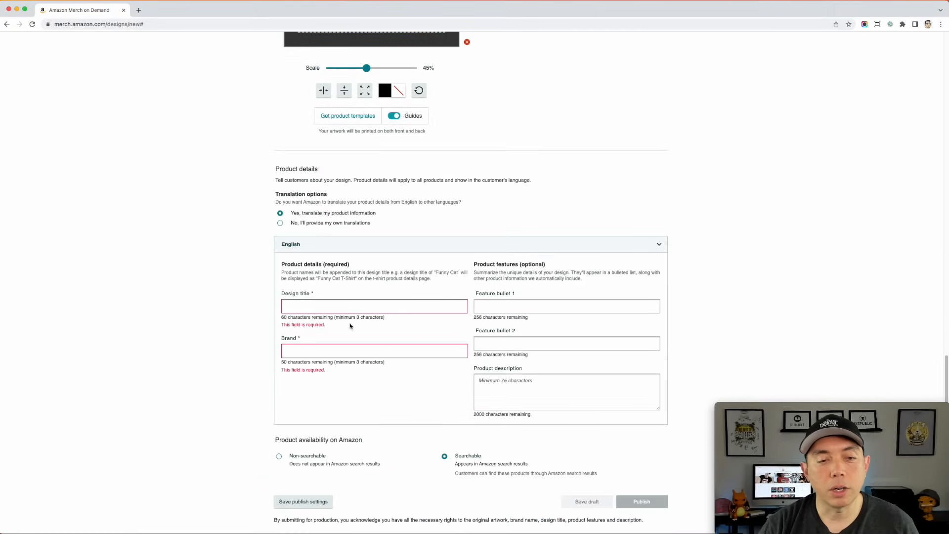
pyautogui.scroll(3, 362, 308)
pyautogui.scroll(1, 398, 120)
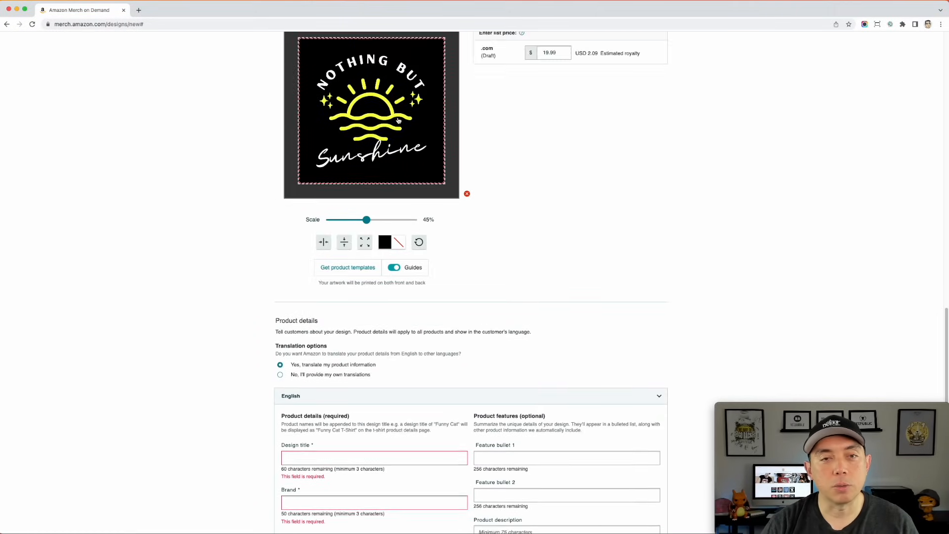
pyautogui.scroll(-2, 431, 177)
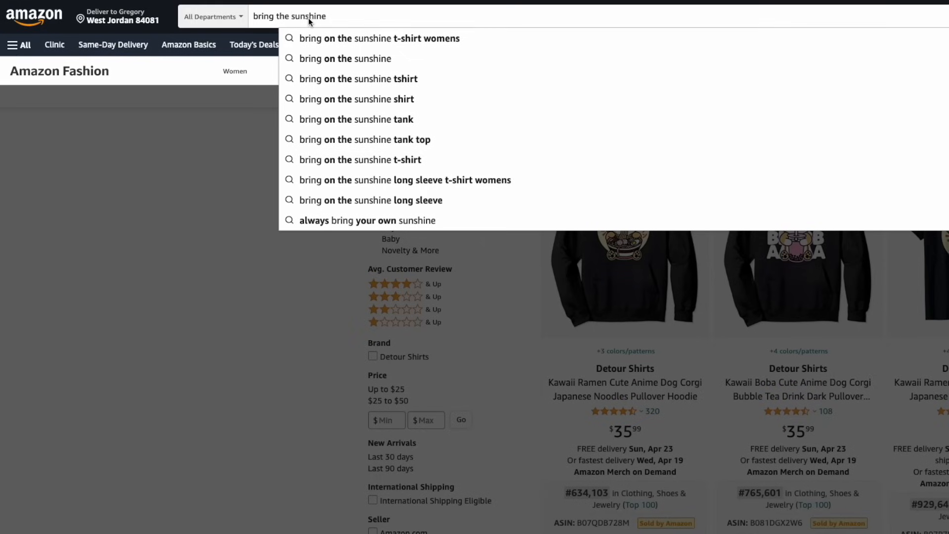
# - Enter "Nothing But Sunshine" as the design title in the English product details
pyautogui.click(292, 16)
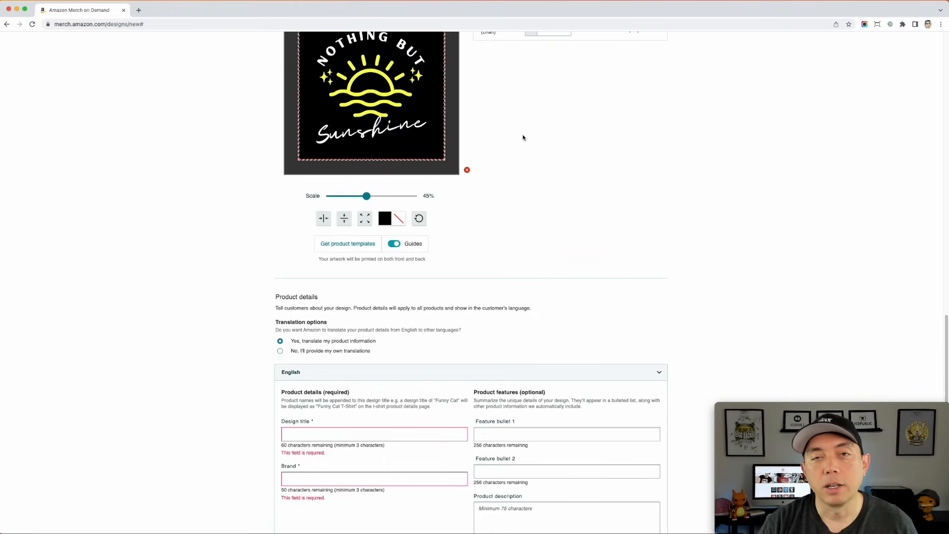
pyautogui.scroll(-5, 523, 137)
pyautogui.click(351, 257)
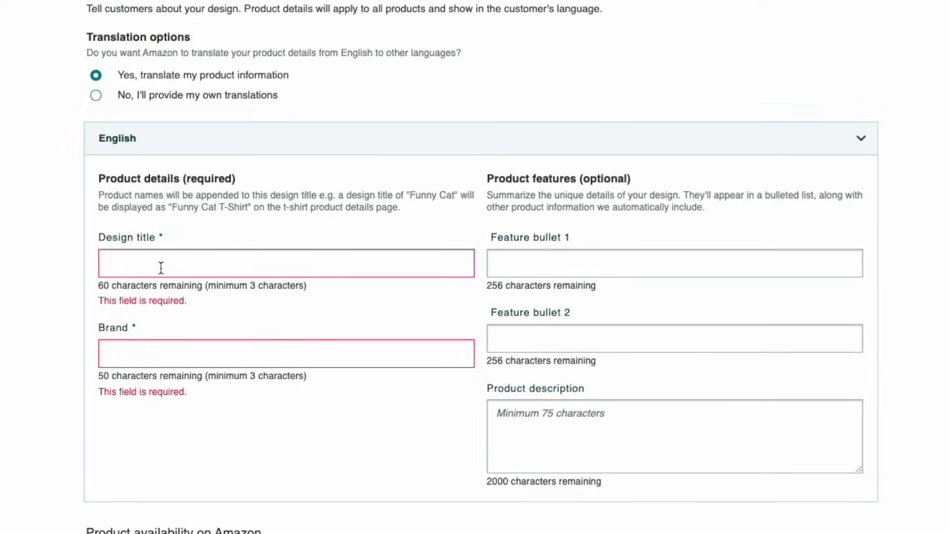
pyautogui.write('Nothing But Sushine')
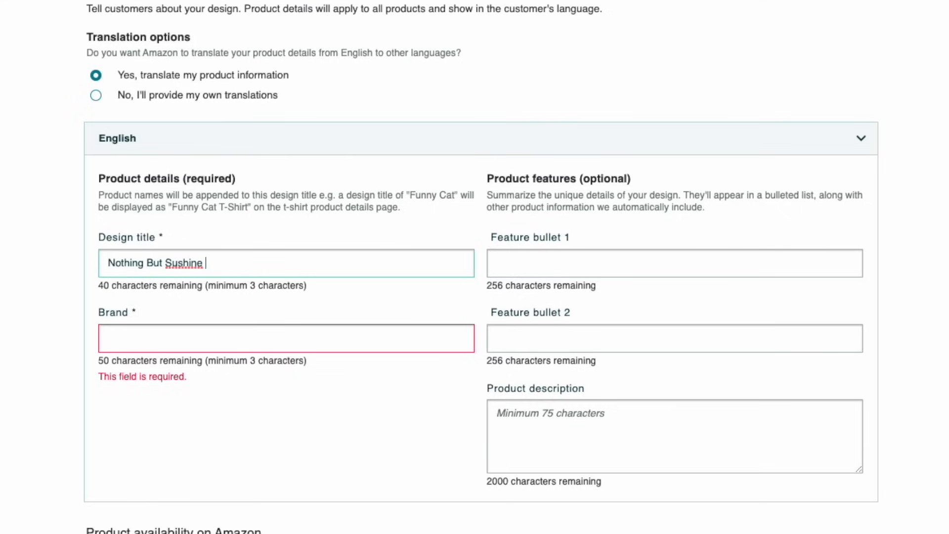
pyautogui.click(179, 262)
pyautogui.write('n')
pyautogui.scroll(-2, 236, 281)
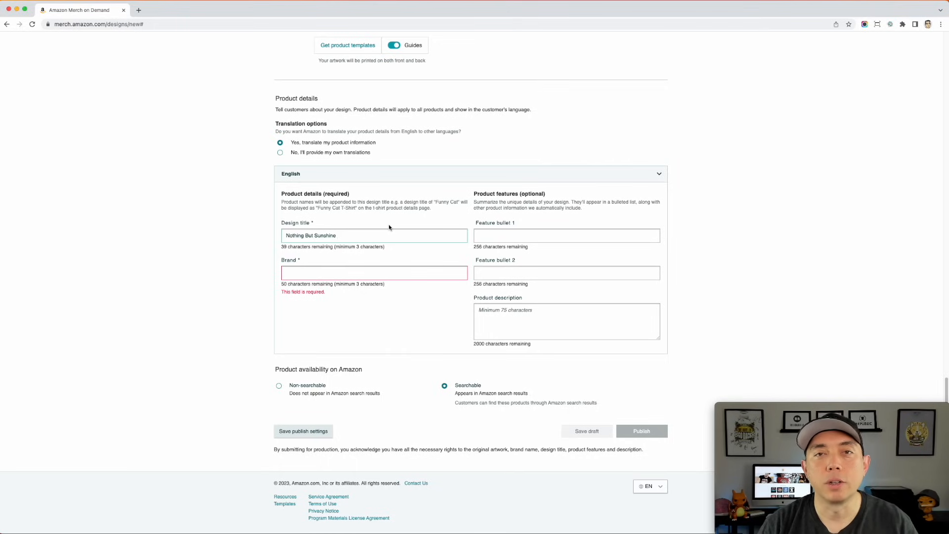
# - Extend the design title with the keywords "Summer Positivity Be Nice"
pyautogui.write('Summer Positivi')
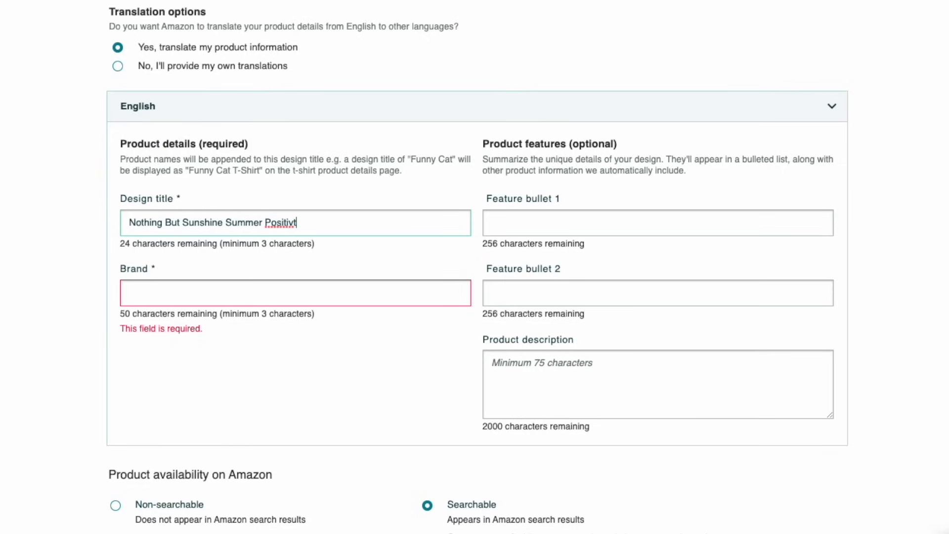
pyautogui.press('BackSpace')
pyautogui.write('Be Nice')
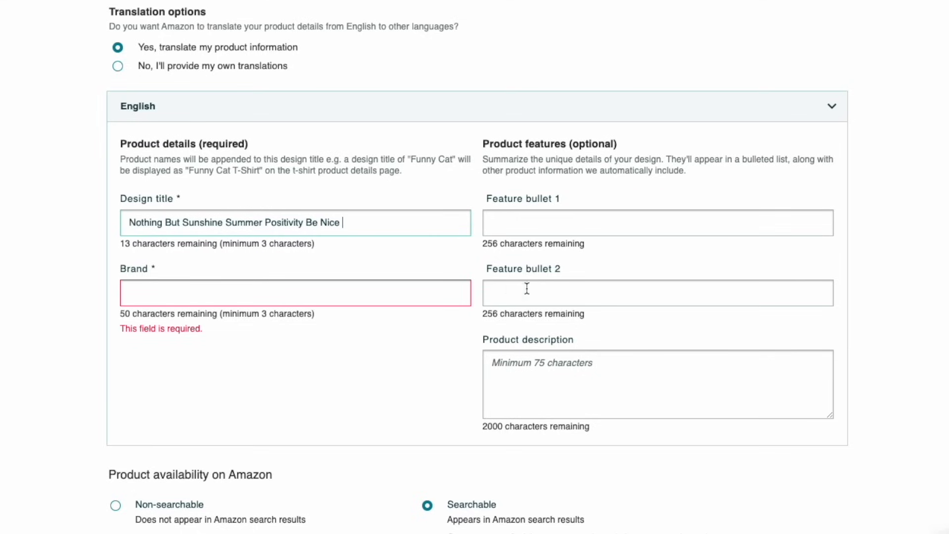
# - Check the artwork and product previews against the design title, and append "Sunrise" to the title
pyautogui.scroll(20, 527, 288)
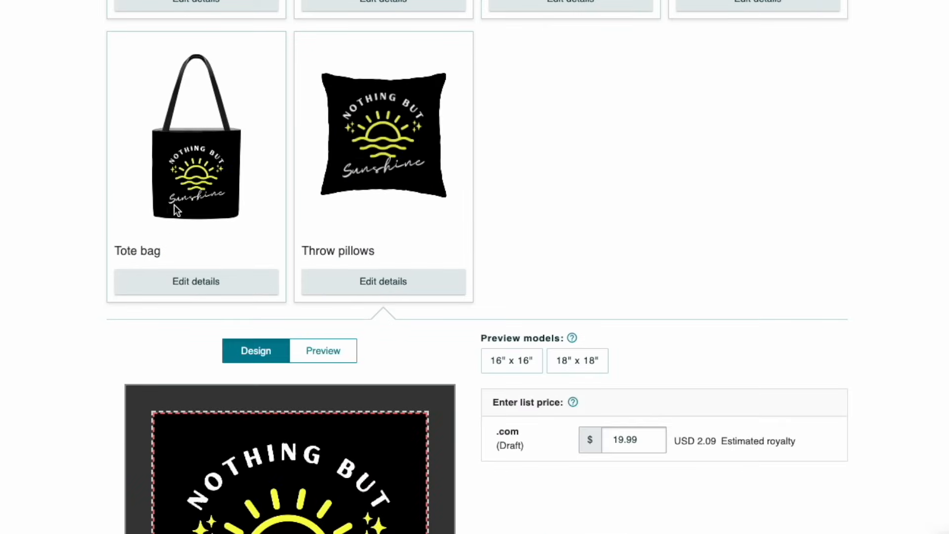
pyautogui.scroll(20, 297, 287)
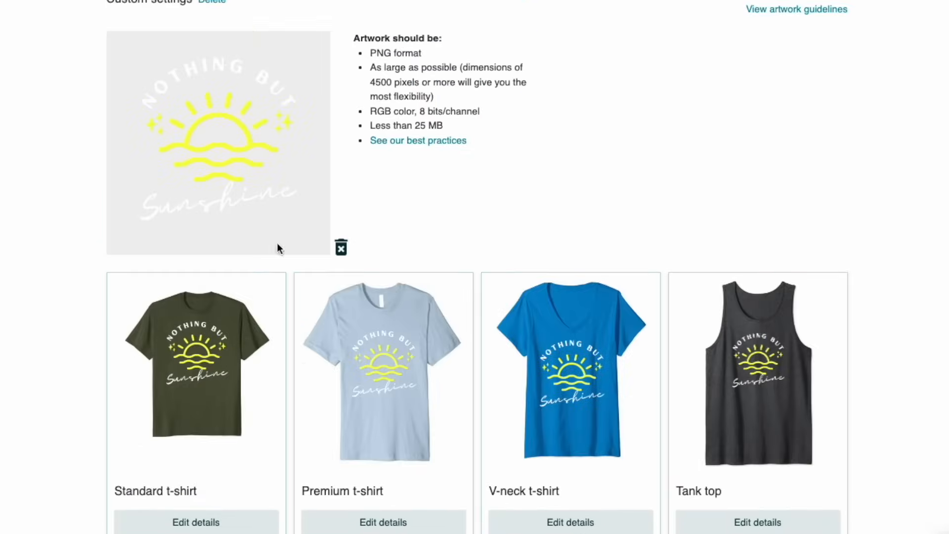
pyautogui.scroll(-15, 711, 484)
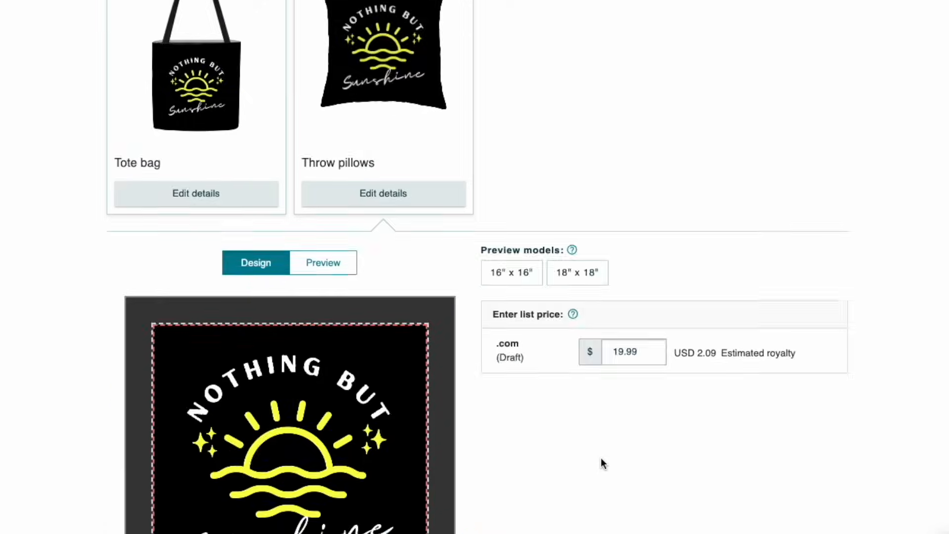
pyautogui.scroll(-15, 600, 458)
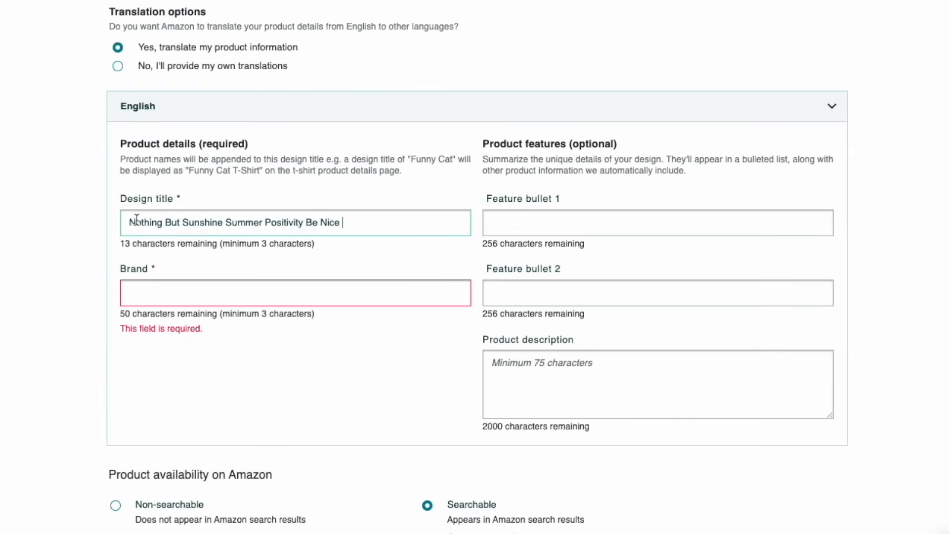
pyautogui.moveTo(136, 219); pyautogui.dragTo(331, 227)
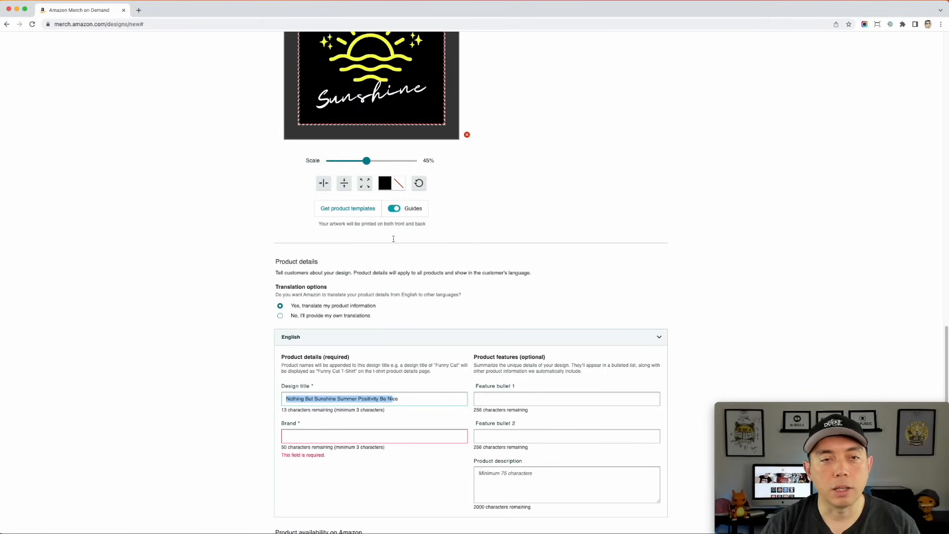
pyautogui.scroll(3, 394, 238)
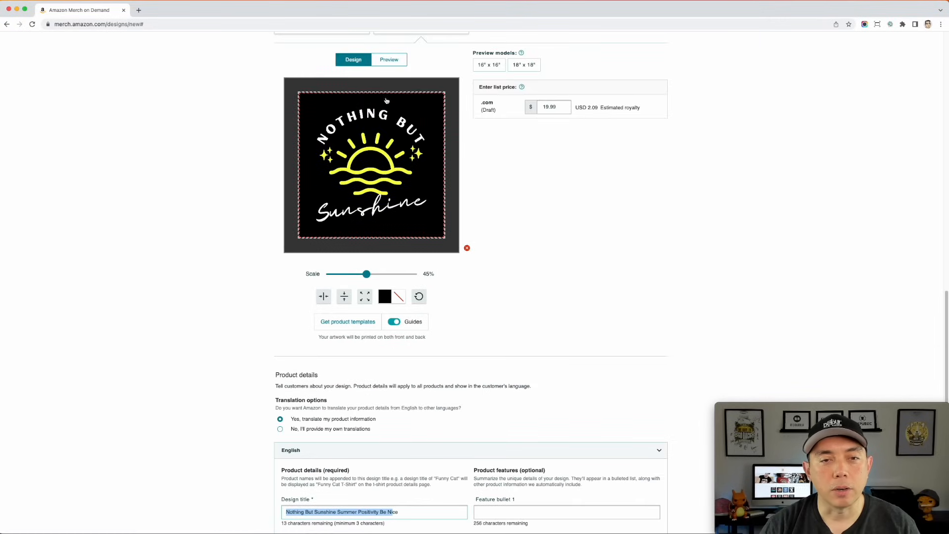
pyautogui.scroll(-3, 376, 114)
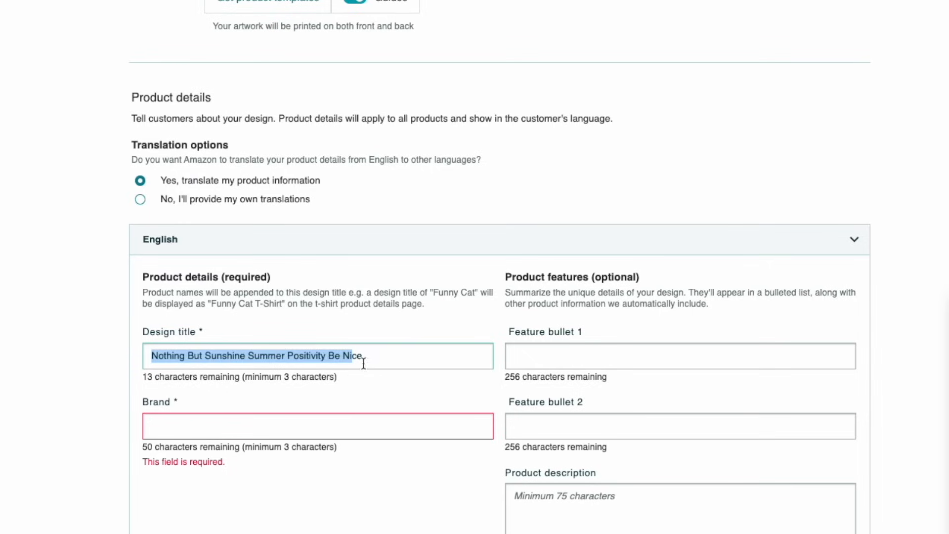
pyautogui.click(383, 360)
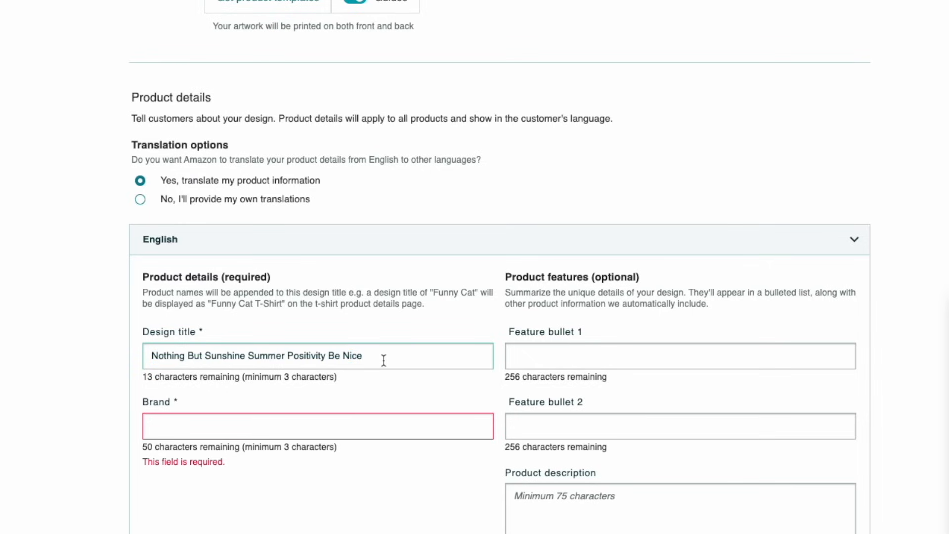
pyautogui.write('Sunsh')
pyautogui.press('BackSpace')
pyautogui.press('BackSpace')
pyautogui.press('BackSpace')
pyautogui.write('Sunrise')
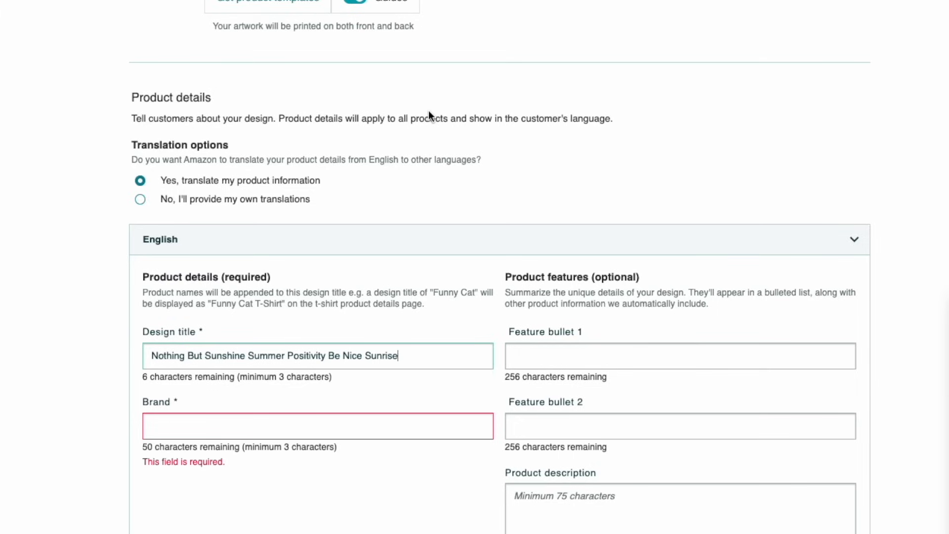
# - Enter "Summer Fun Graphic Beach Design" as the brand
pyautogui.scroll(-3, 428, 110)
pyautogui.scroll(-3, 151, 278)
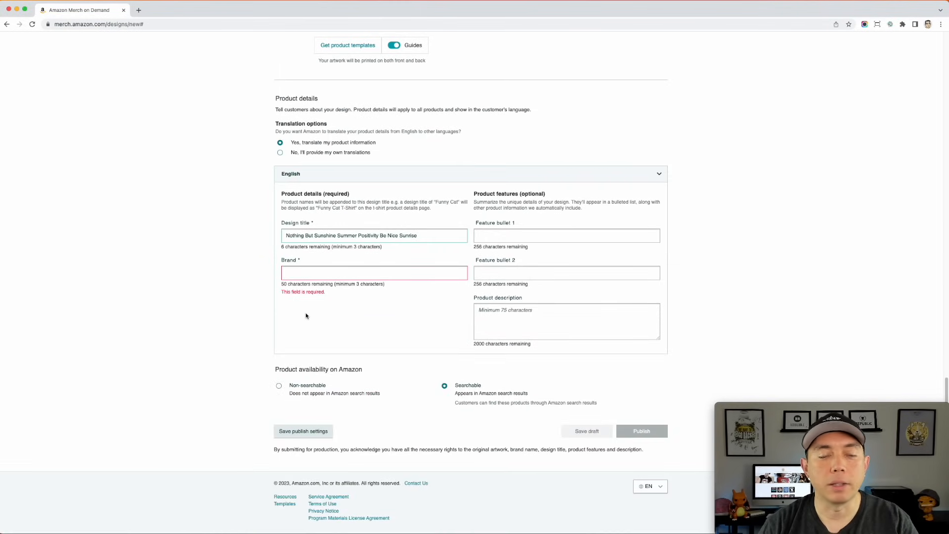
pyautogui.click(333, 271)
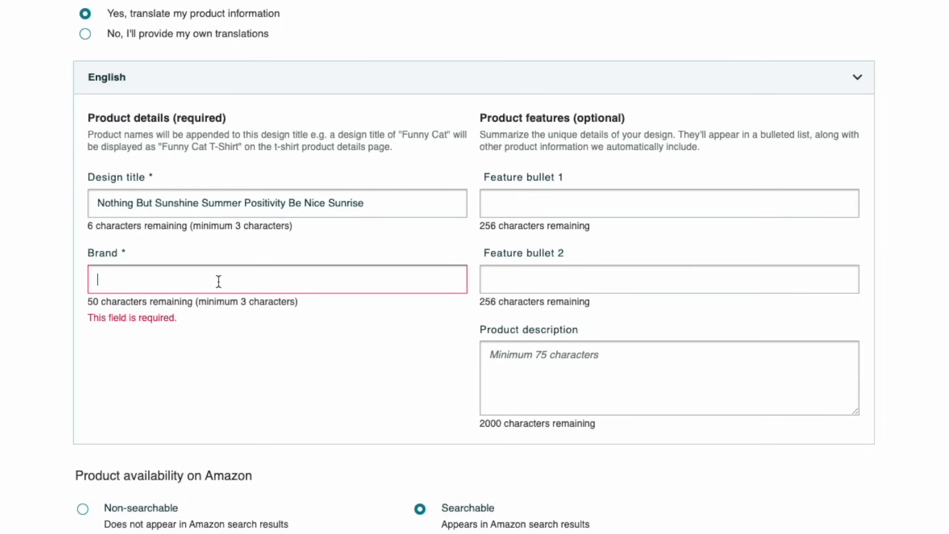
pyautogui.write('Summer ')
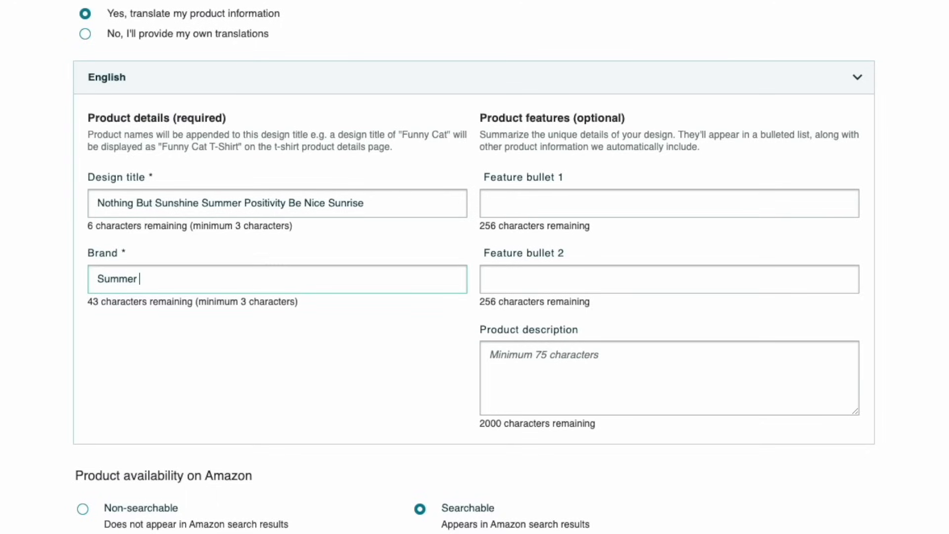
pyautogui.write('Fun Graphic ')
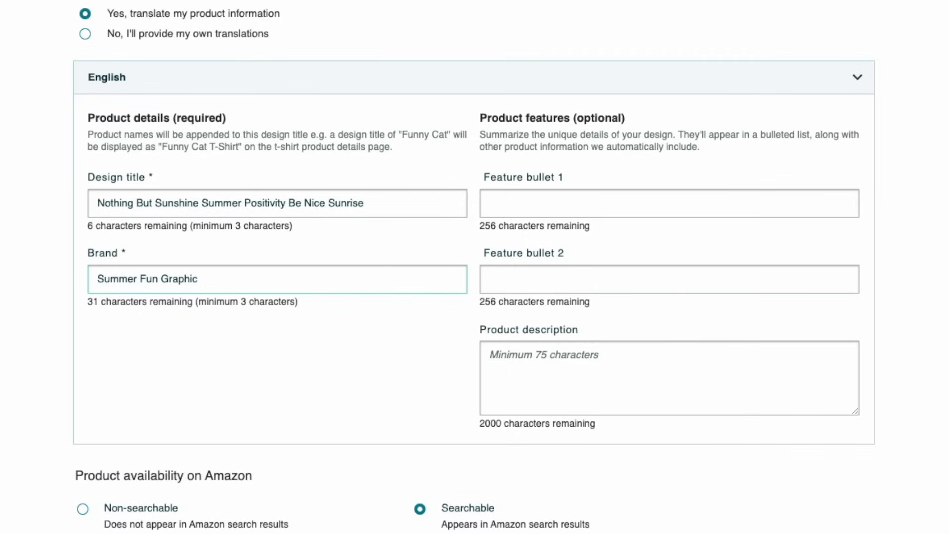
pyautogui.write('Beach')
pyautogui.scroll(10, 390, 31)
pyautogui.write('Design')
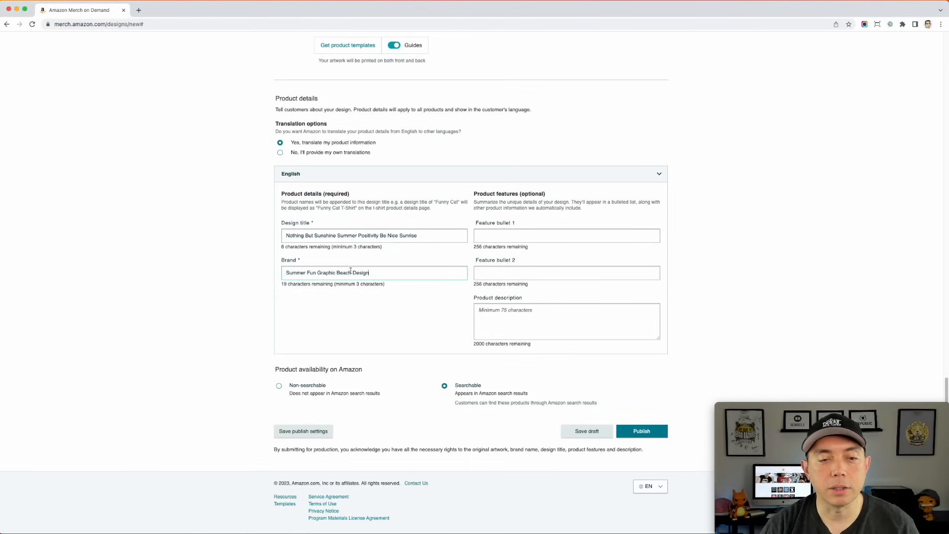
# - Fill feature bullet 1 with "For the person who loves the summer and sunshine. This design says, nothing but sunshine"
pyautogui.scroll(2, 470, 267)
pyautogui.scroll(-2, 490, 255)
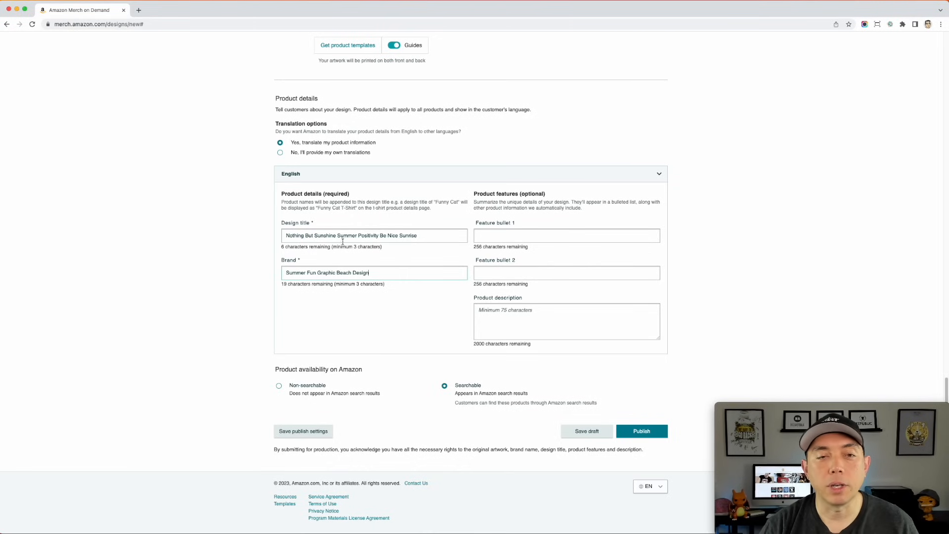
pyautogui.scroll(1, 483, 279)
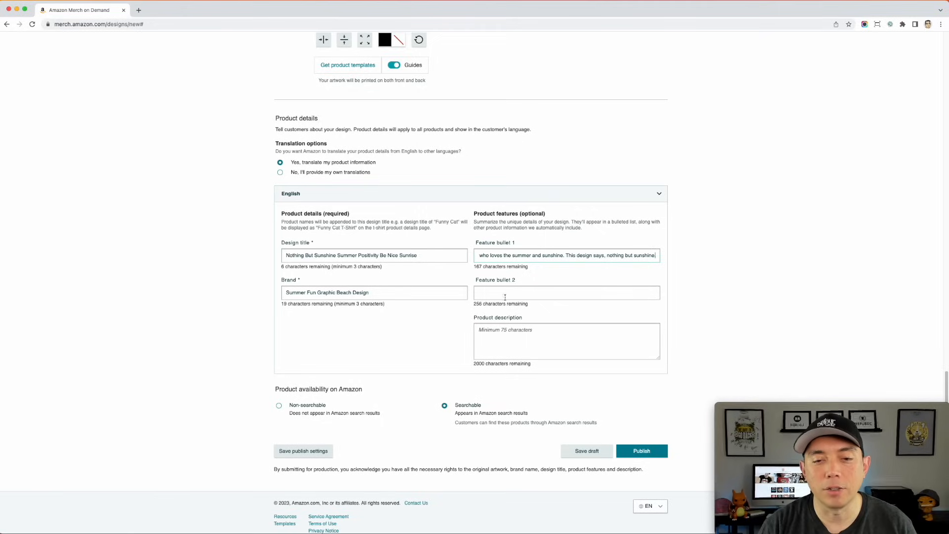
pyautogui.click(481, 329)
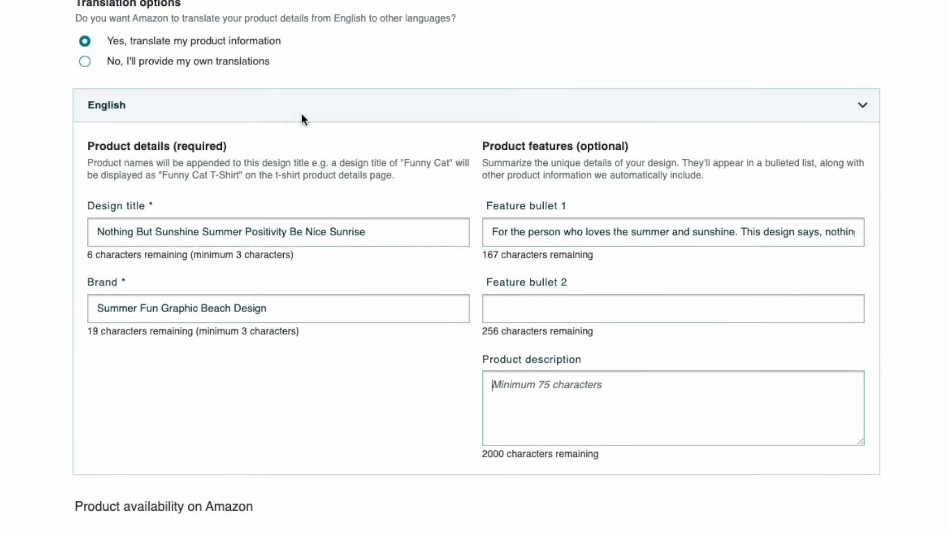
pyautogui.scroll(4, 724, 503)
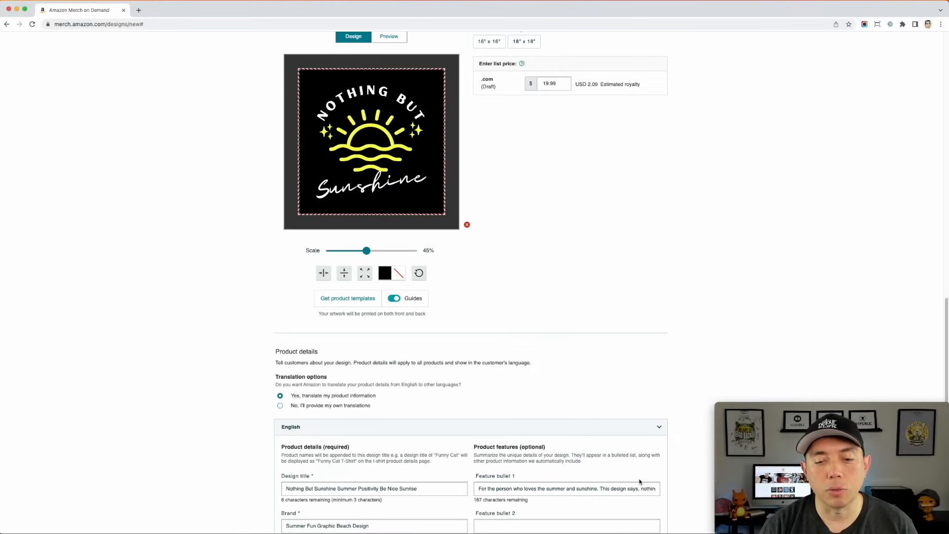
pyautogui.scroll(-4, 511, 299)
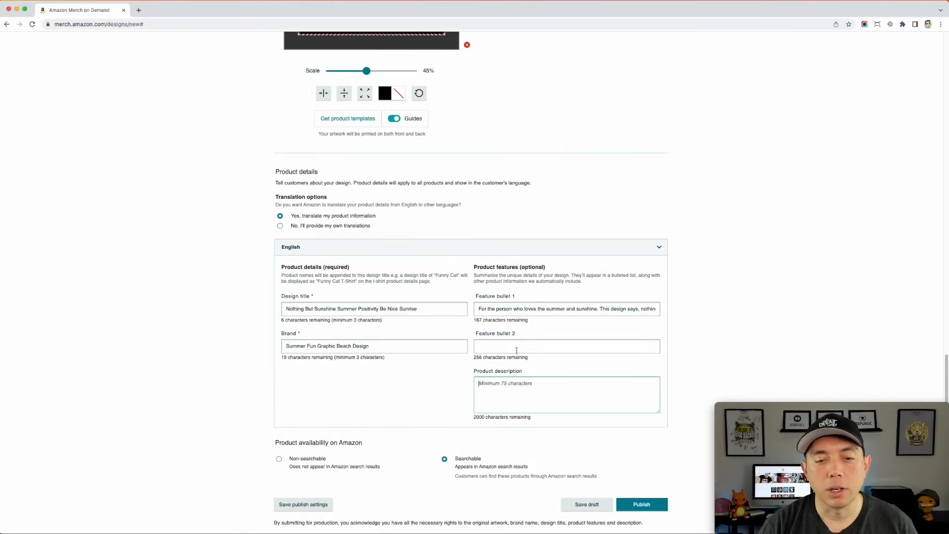
pyautogui.scroll(-1, 522, 351)
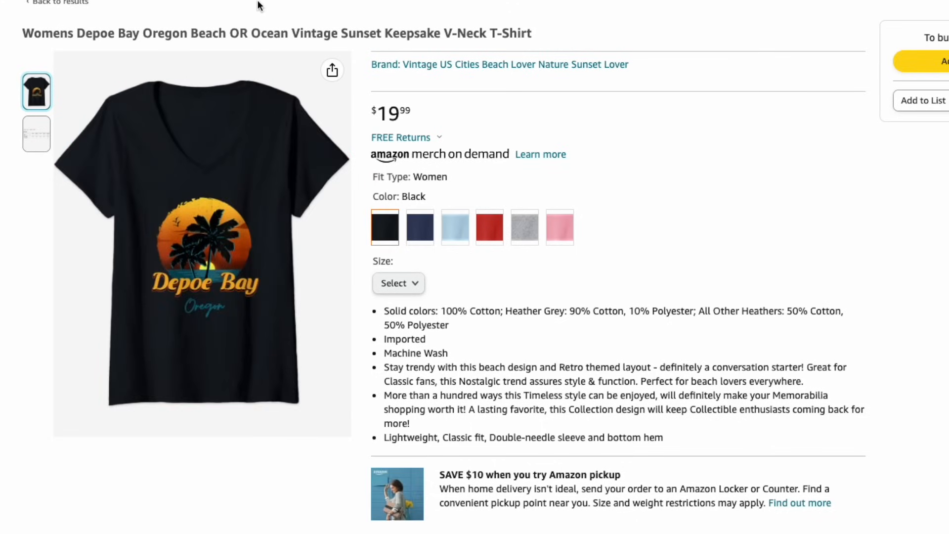
# - Examine the product-type wording at the end of the Depoe Bay V-neck T-shirt listing's title on the Amazon store page
pyautogui.moveTo(490, 33); pyautogui.dragTo(539, 33)
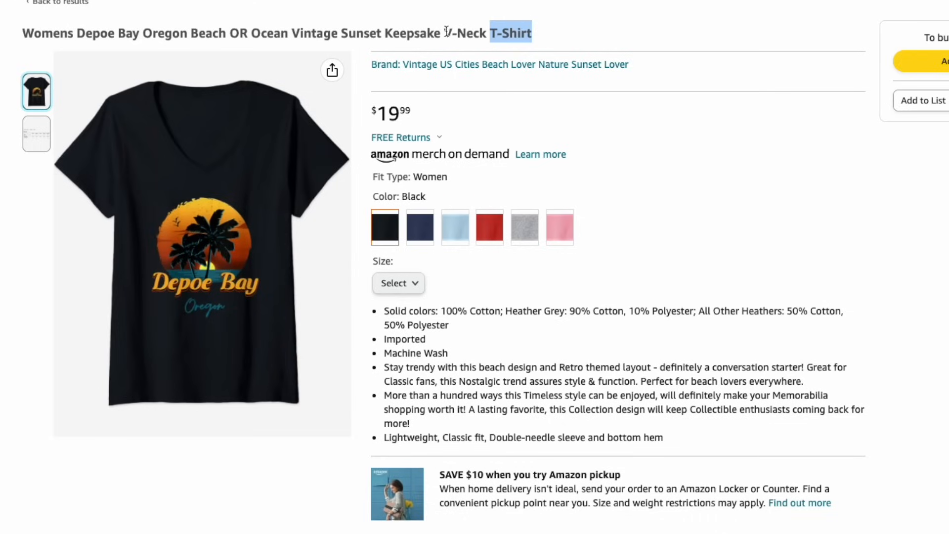
pyautogui.moveTo(445, 33); pyautogui.dragTo(546, 35)
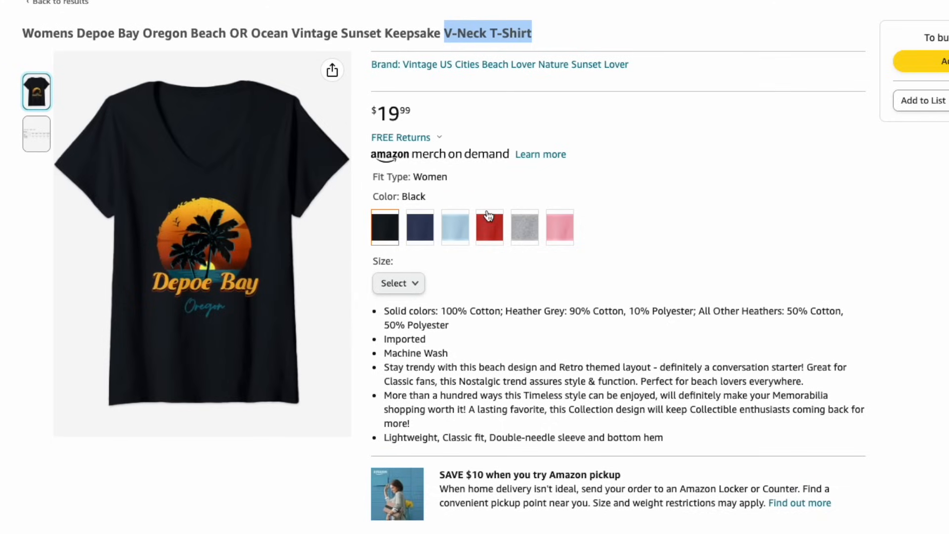
pyautogui.click(417, 285)
pyautogui.click(567, 277)
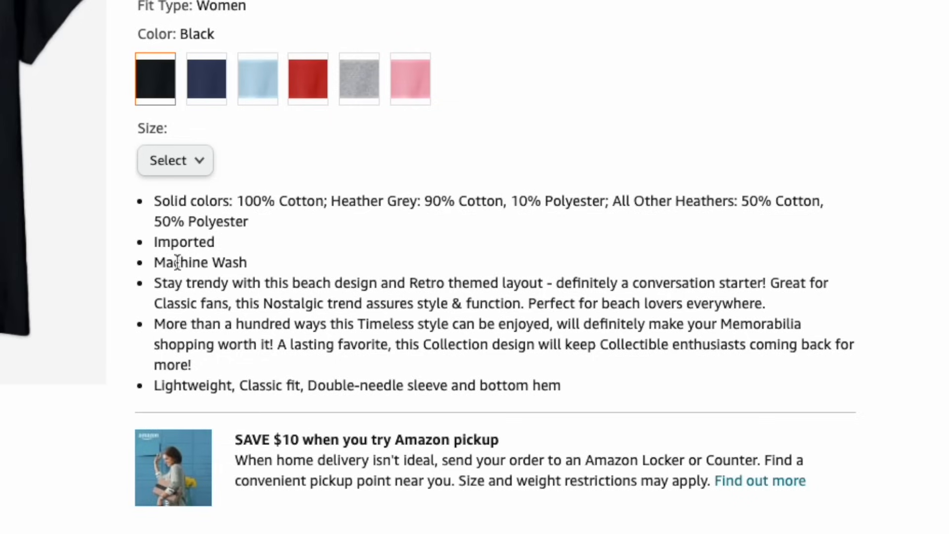
# - Examine the Depoe Bay listing's feature bullets, comparing the standard material and fit lines with the seller-written ones
pyautogui.moveTo(153, 199); pyautogui.dragTo(644, 252)
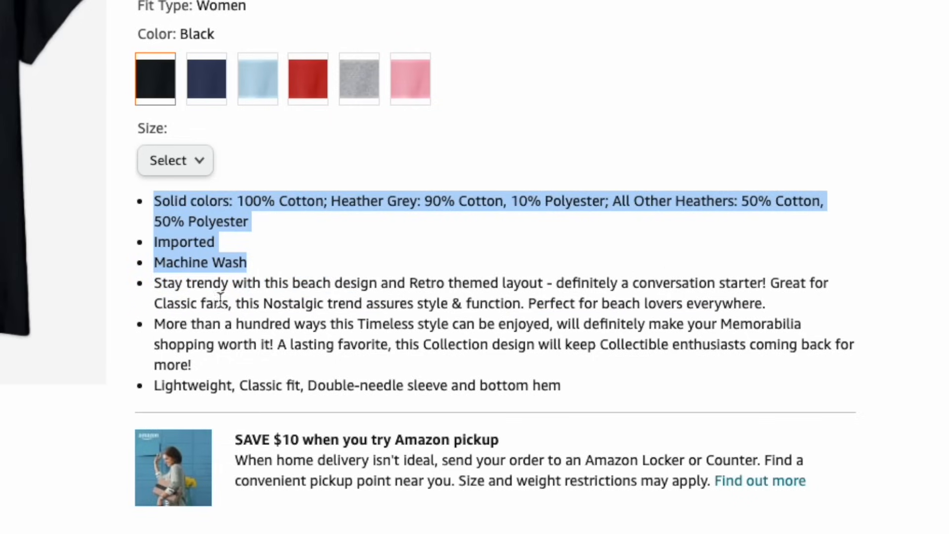
pyautogui.click(154, 283)
pyautogui.moveTo(155, 283); pyautogui.dragTo(504, 373)
pyautogui.moveTo(416, 373); pyautogui.dragTo(354, 365)
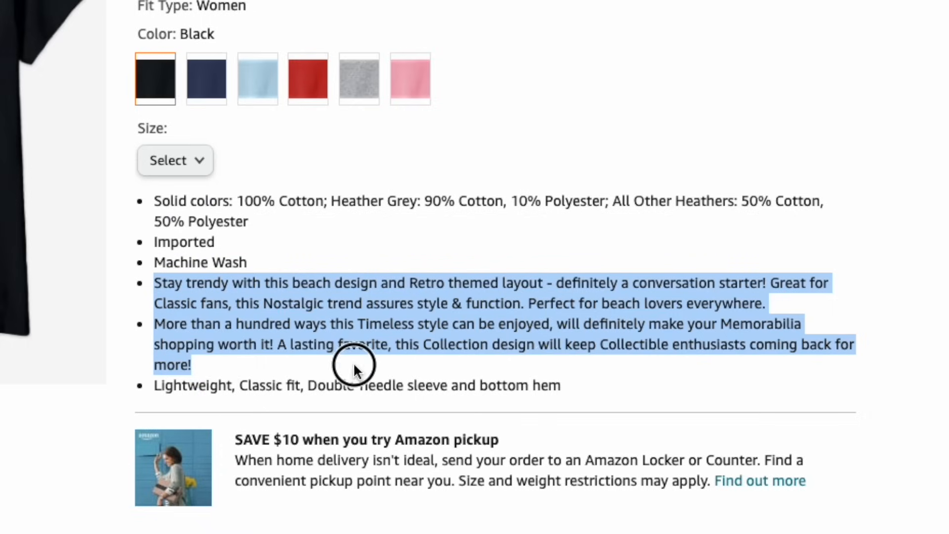
pyautogui.click(172, 389)
pyautogui.moveTo(154, 389); pyautogui.dragTo(548, 386)
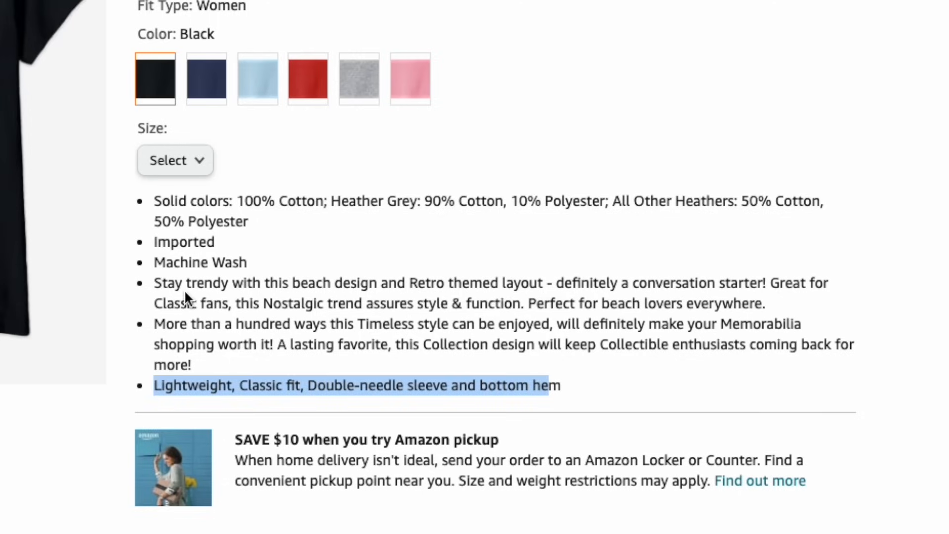
# - Compare the Depoe Bay listing's Product Description with its two seller-written bullets, and return to the start of the listing
pyautogui.scroll(-10, 369, 363)
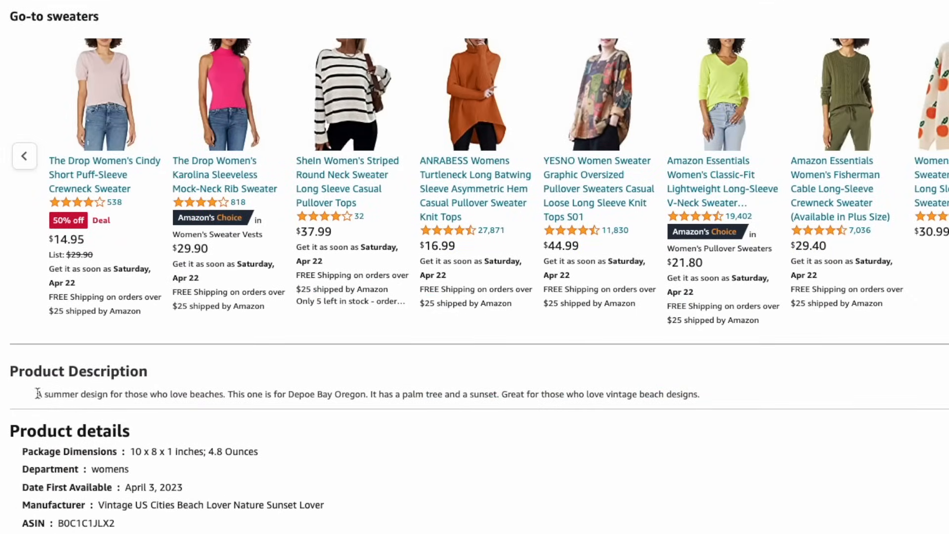
pyautogui.moveTo(33, 393); pyautogui.dragTo(710, 402)
pyautogui.scroll(7, 710, 402)
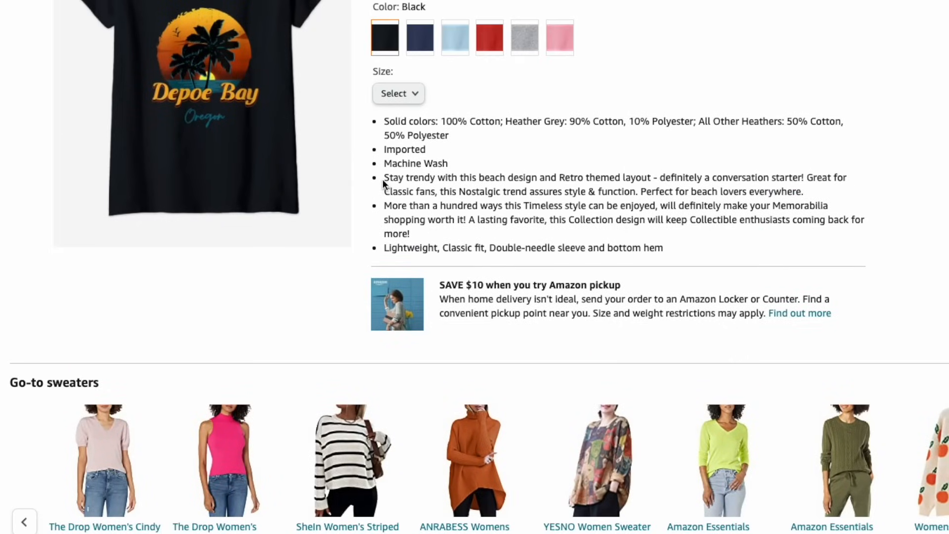
pyautogui.moveTo(384, 177); pyautogui.dragTo(430, 234)
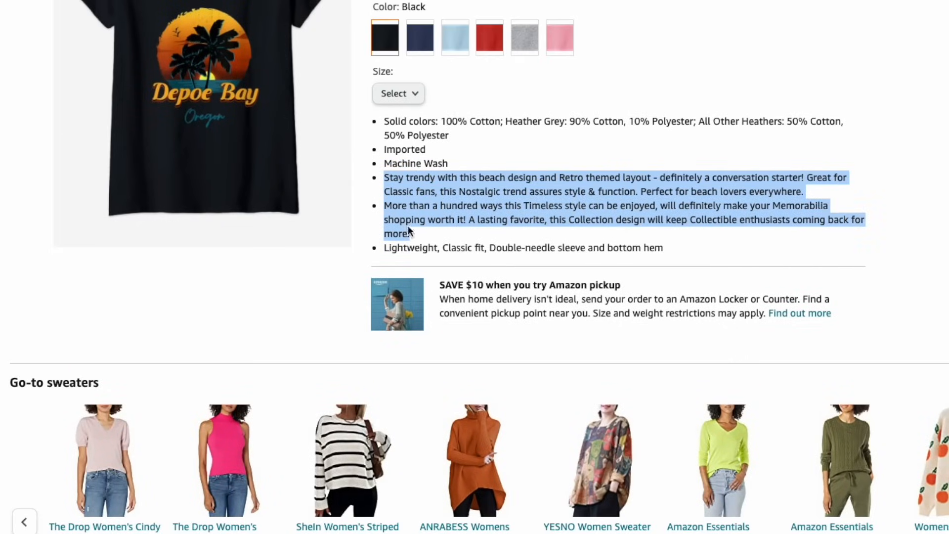
pyautogui.scroll(-6, 386, 394)
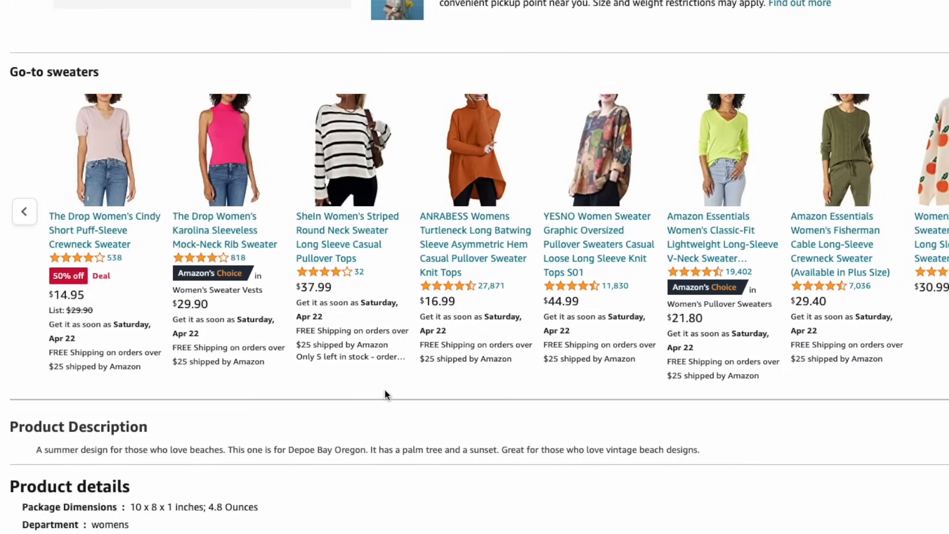
pyautogui.tripleClick(117, 450)
pyautogui.scroll(-2, 522, 485)
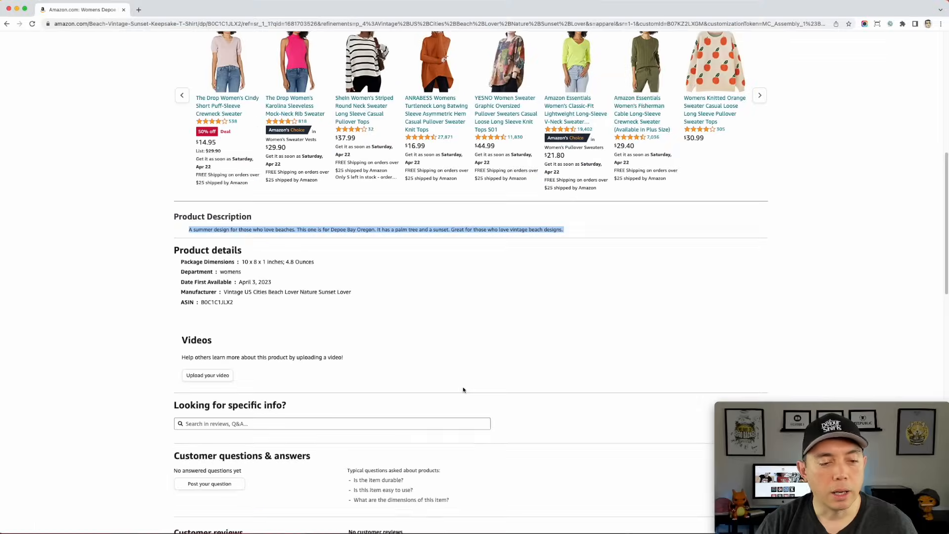
pyautogui.scroll(2, 463, 390)
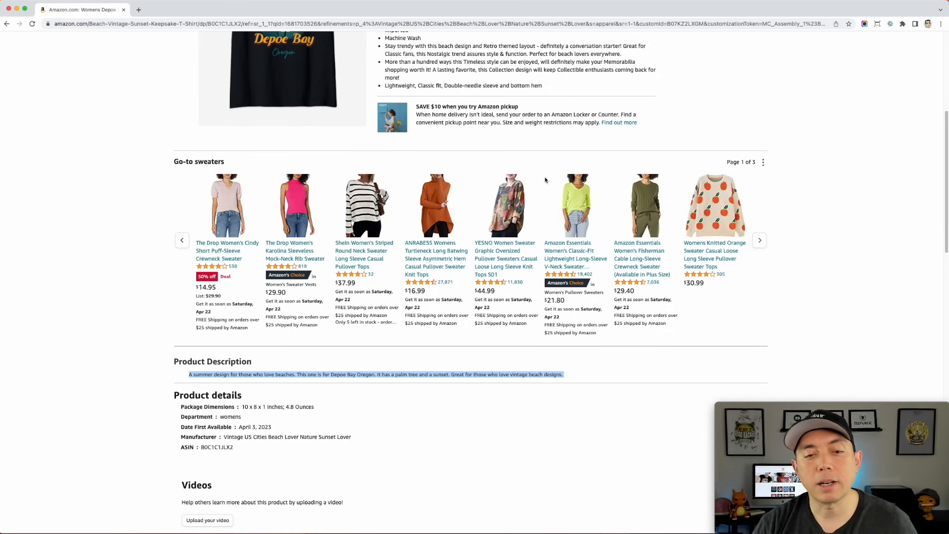
pyautogui.scroll(5, 546, 181)
pyautogui.scroll(2, 546, 180)
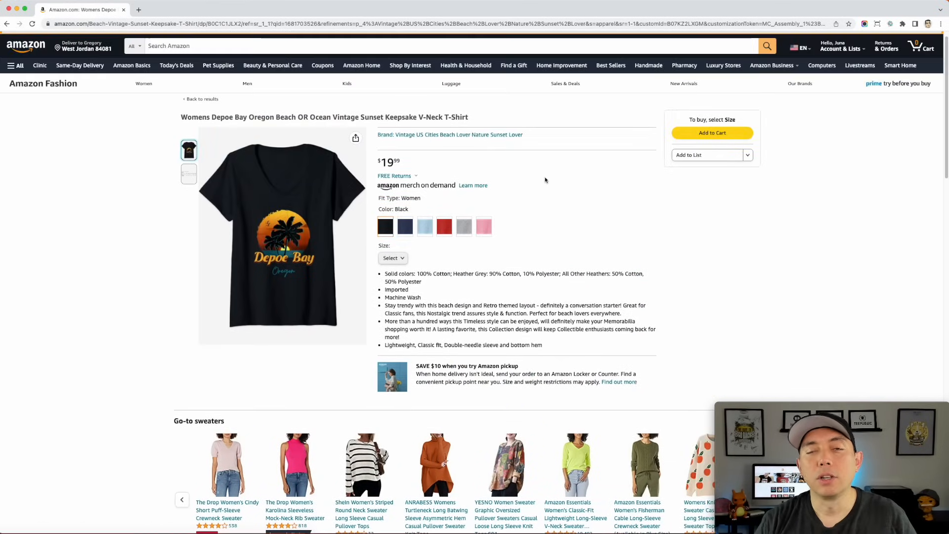